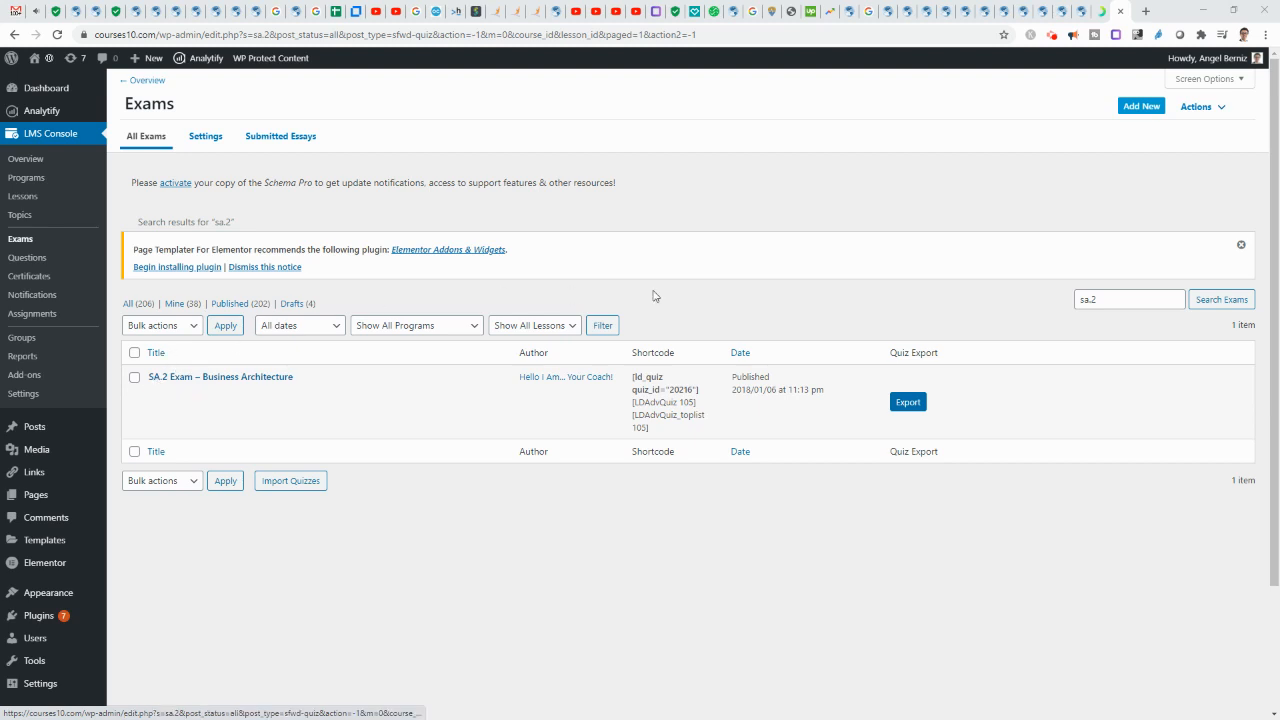
- Export the SA.2 Exam – Business Architecture quiz, then find the downloaded .xls file in its folder and open it in Excel
click(908, 404)
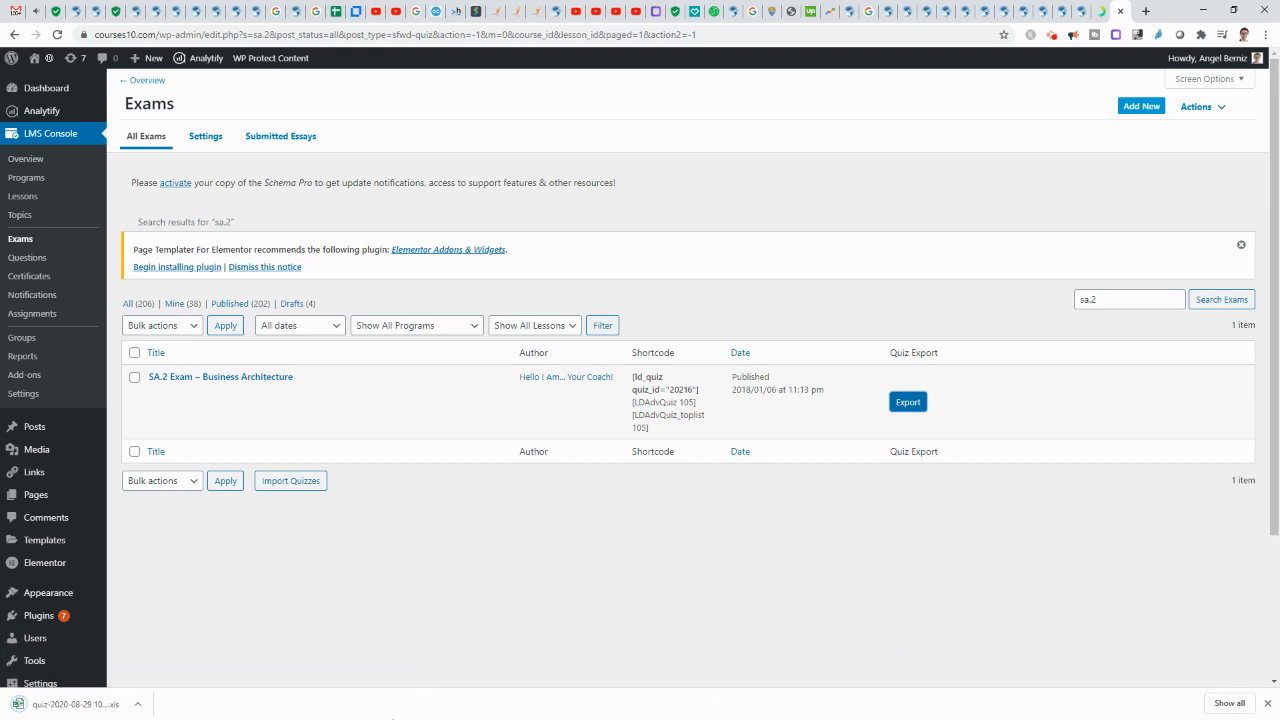
click(138, 704)
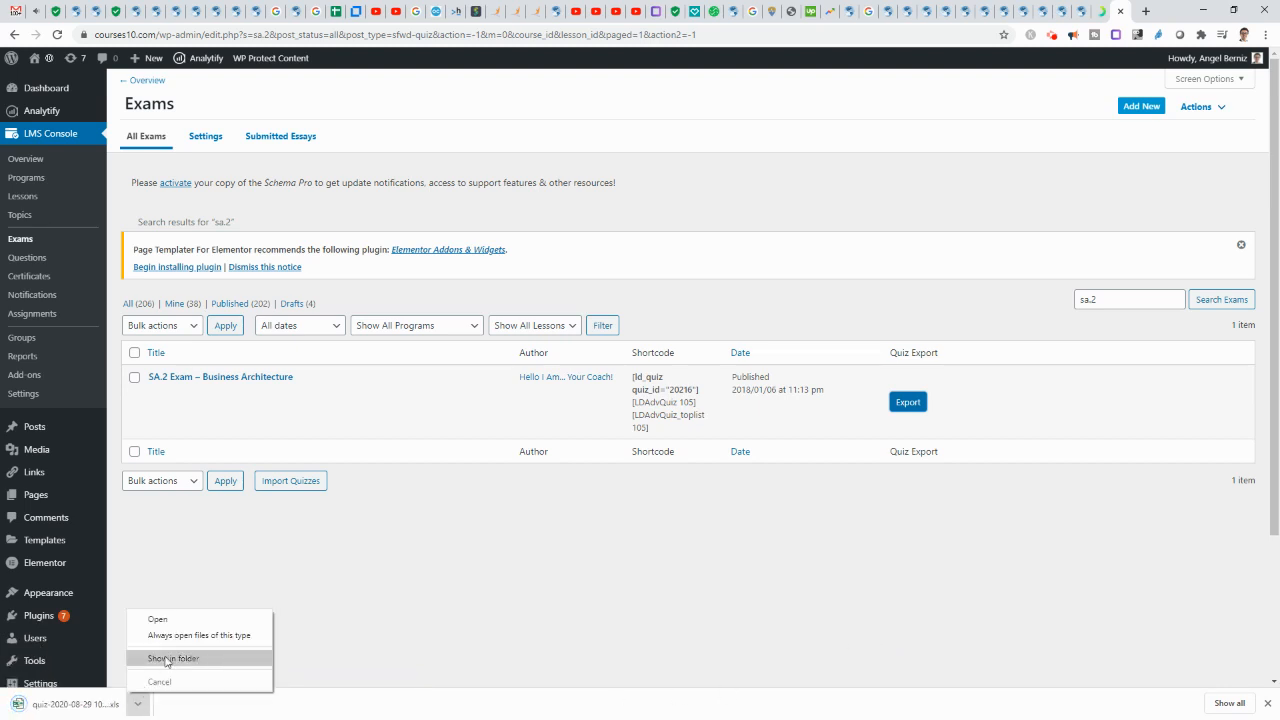
click(240, 659)
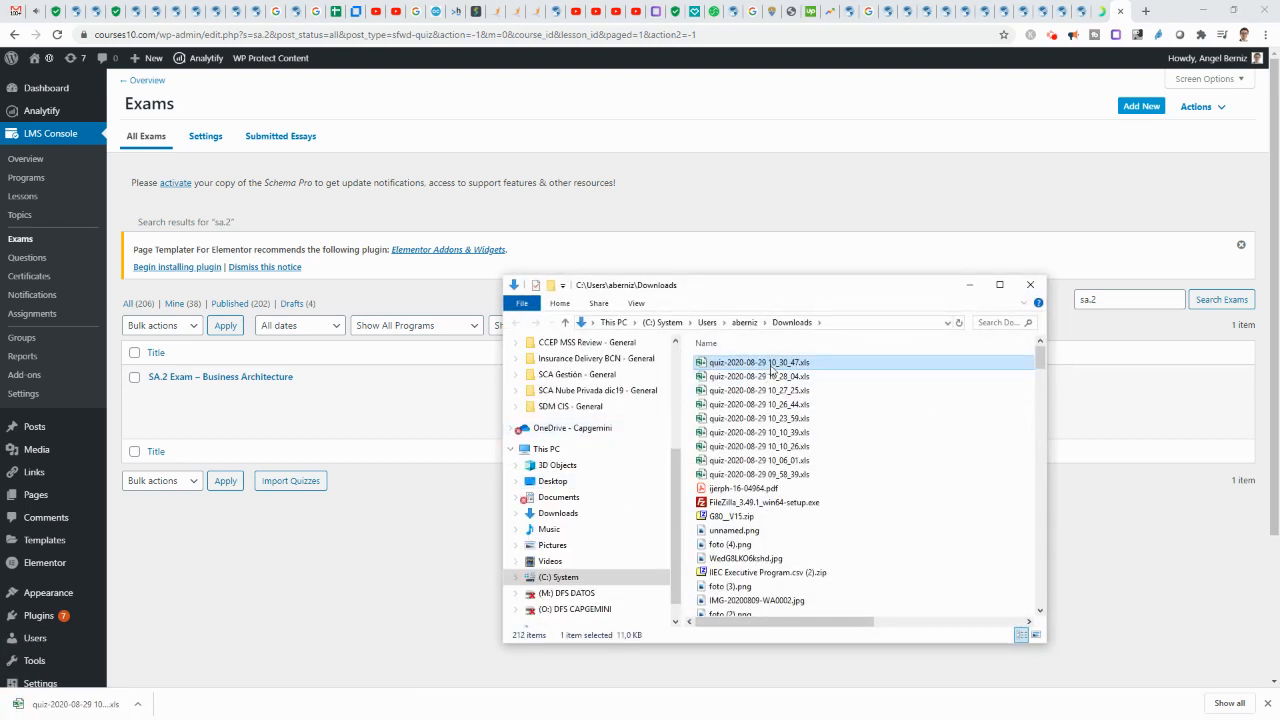
double_click(776, 363)
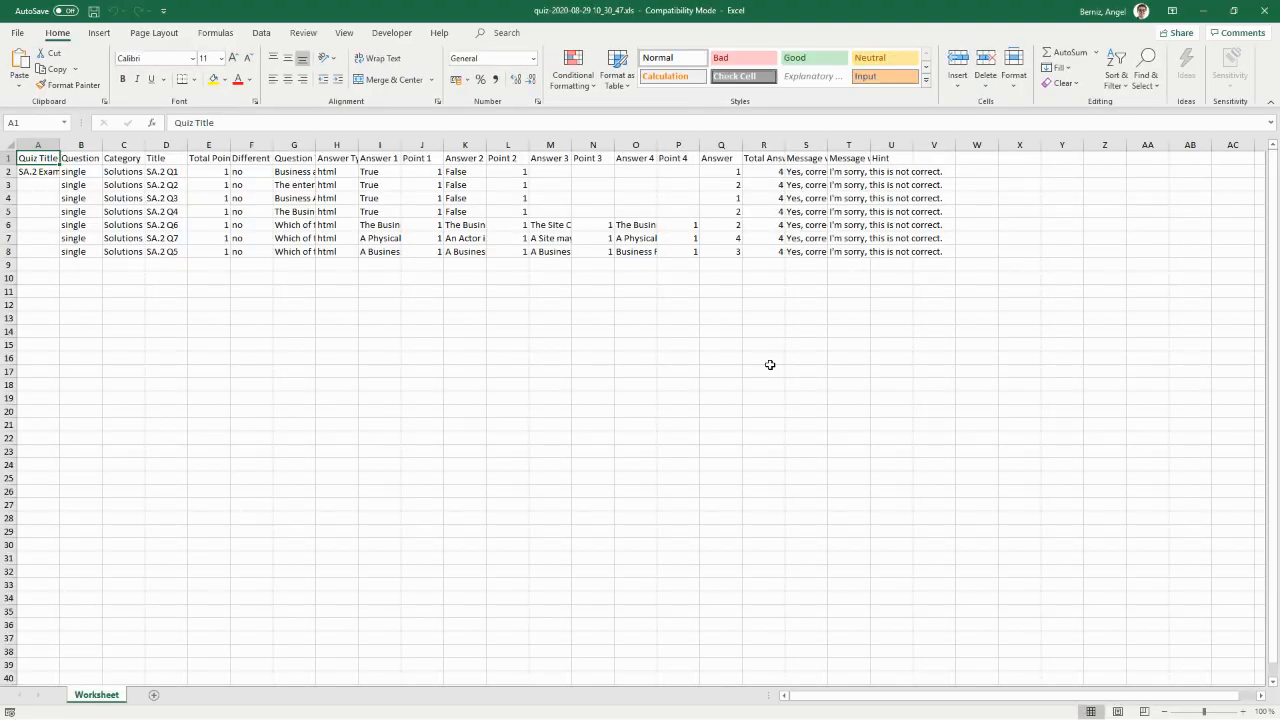
- Widen the Quiz Title column to fit the full exam name and select the exam title in A2
drag(60, 146, 169, 146)
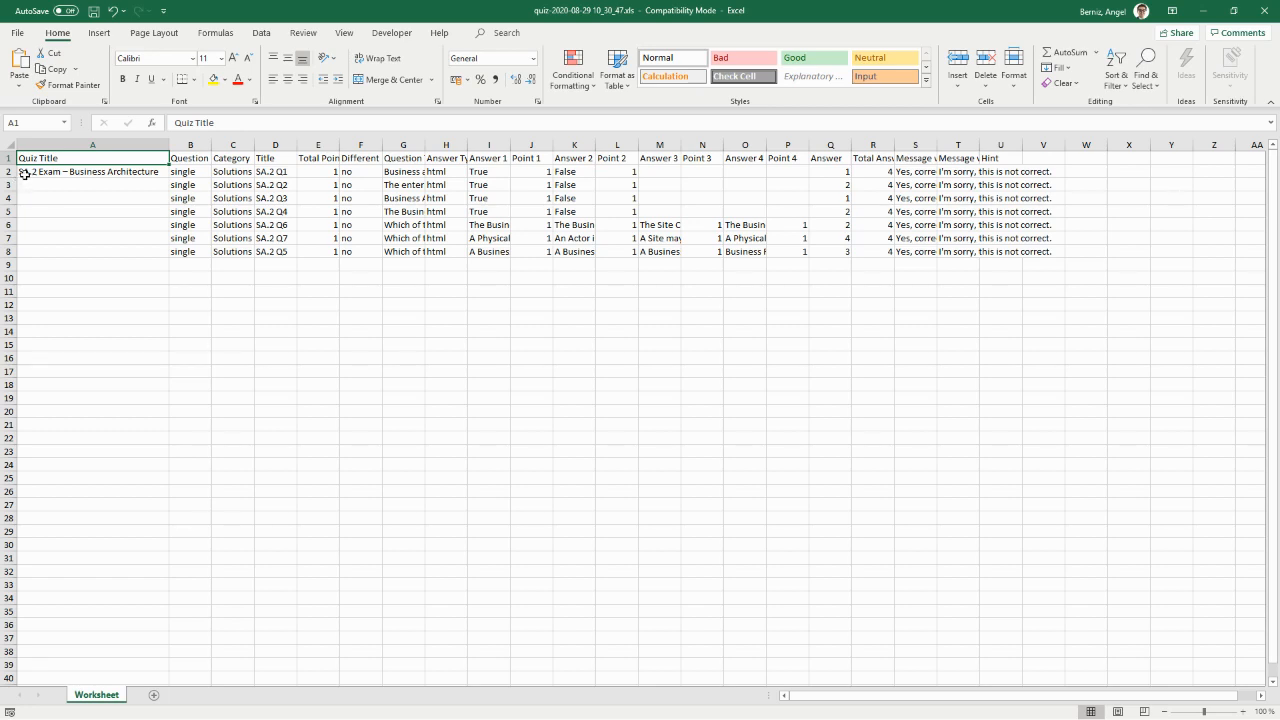
click(160, 172)
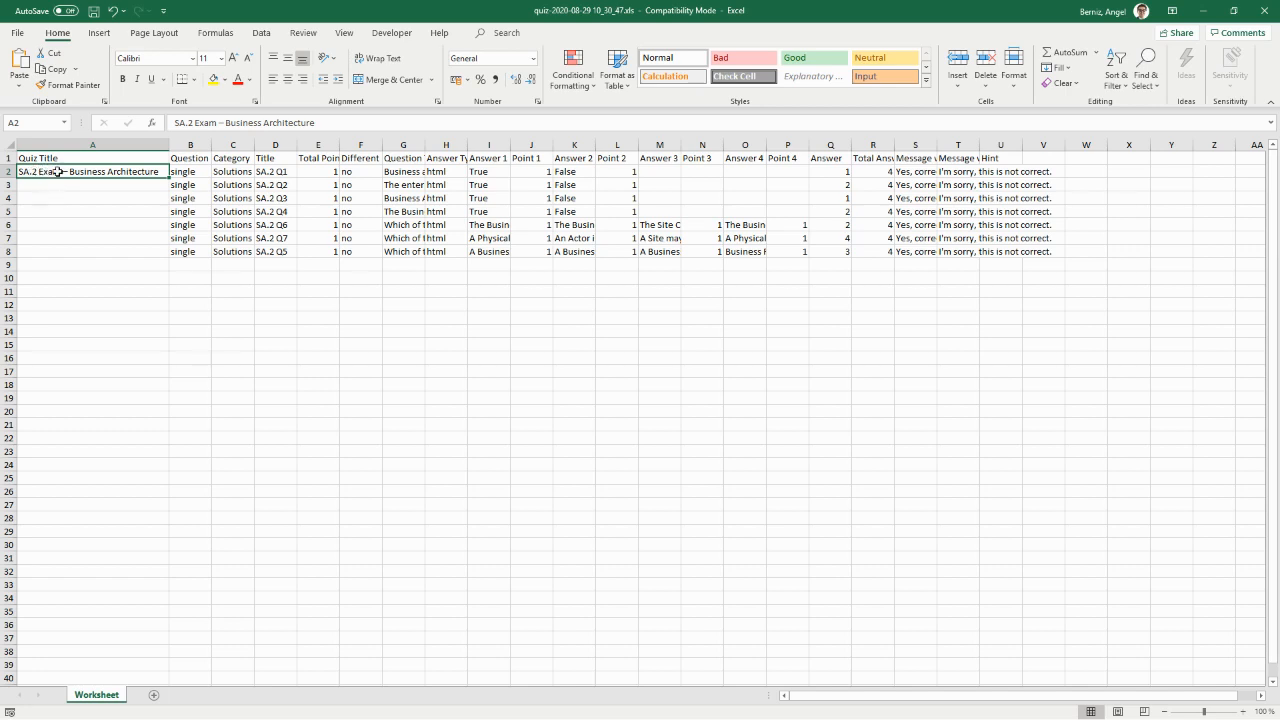
- Widen the Question column slightly and review the question types in B2:B8
drag(180, 171, 183, 252)
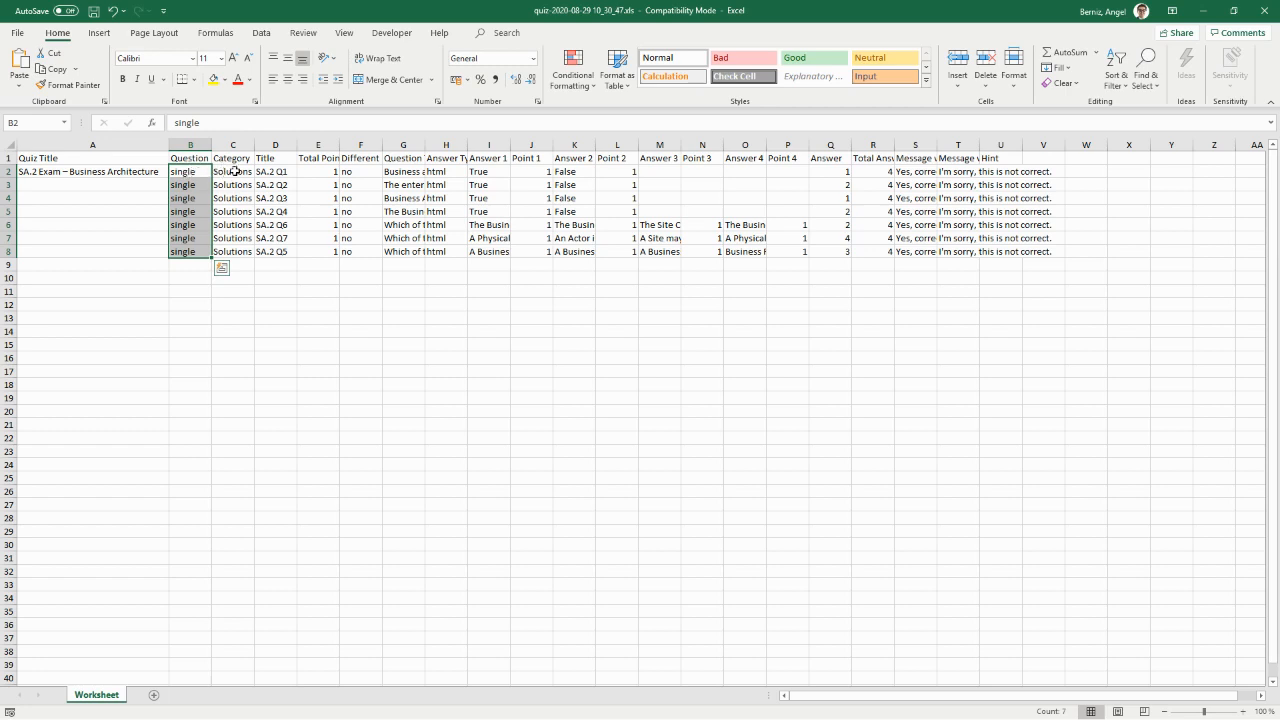
drag(235, 170, 217, 145)
click(193, 172)
drag(197, 195, 199, 252)
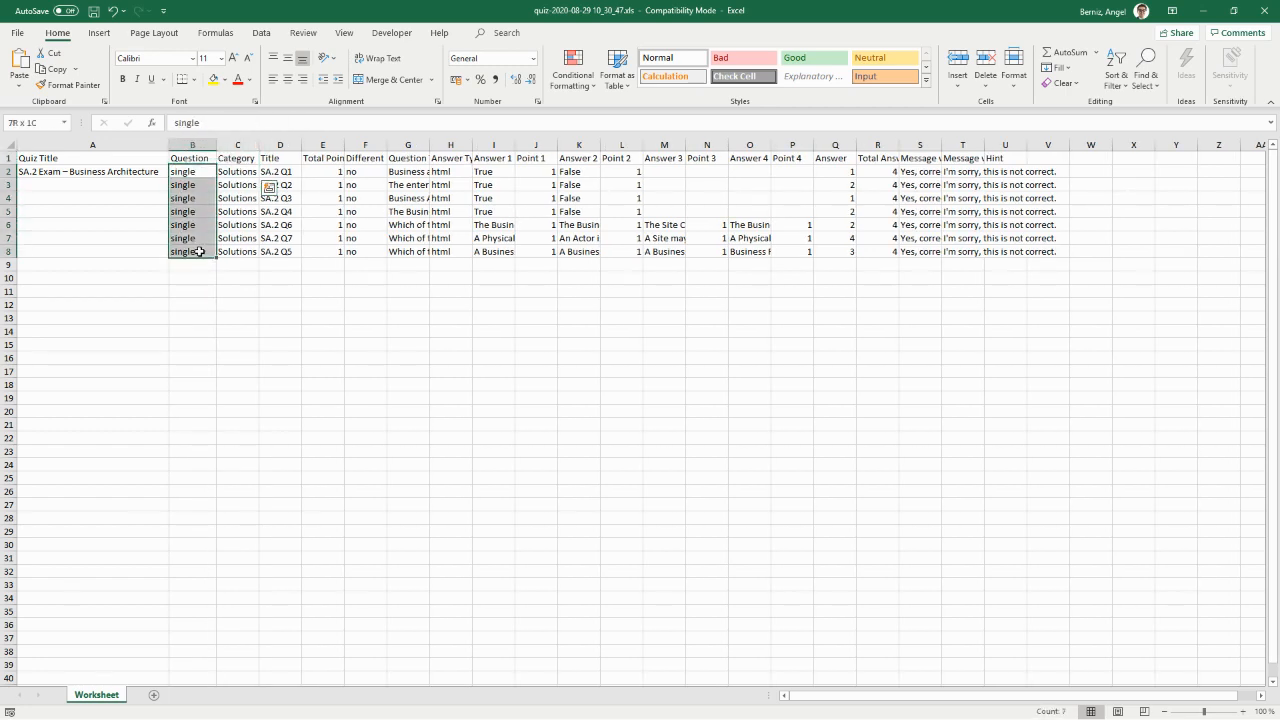
drag(184, 173, 184, 248)
click(189, 197)
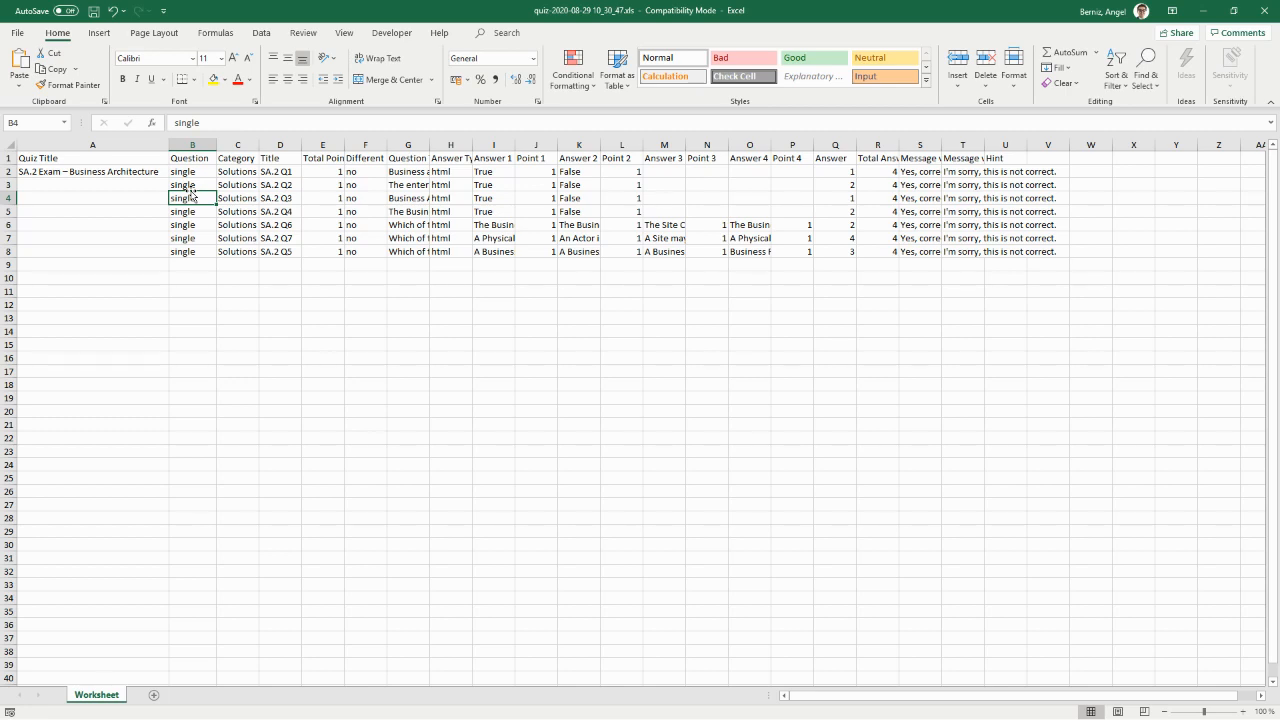
drag(186, 172, 183, 251)
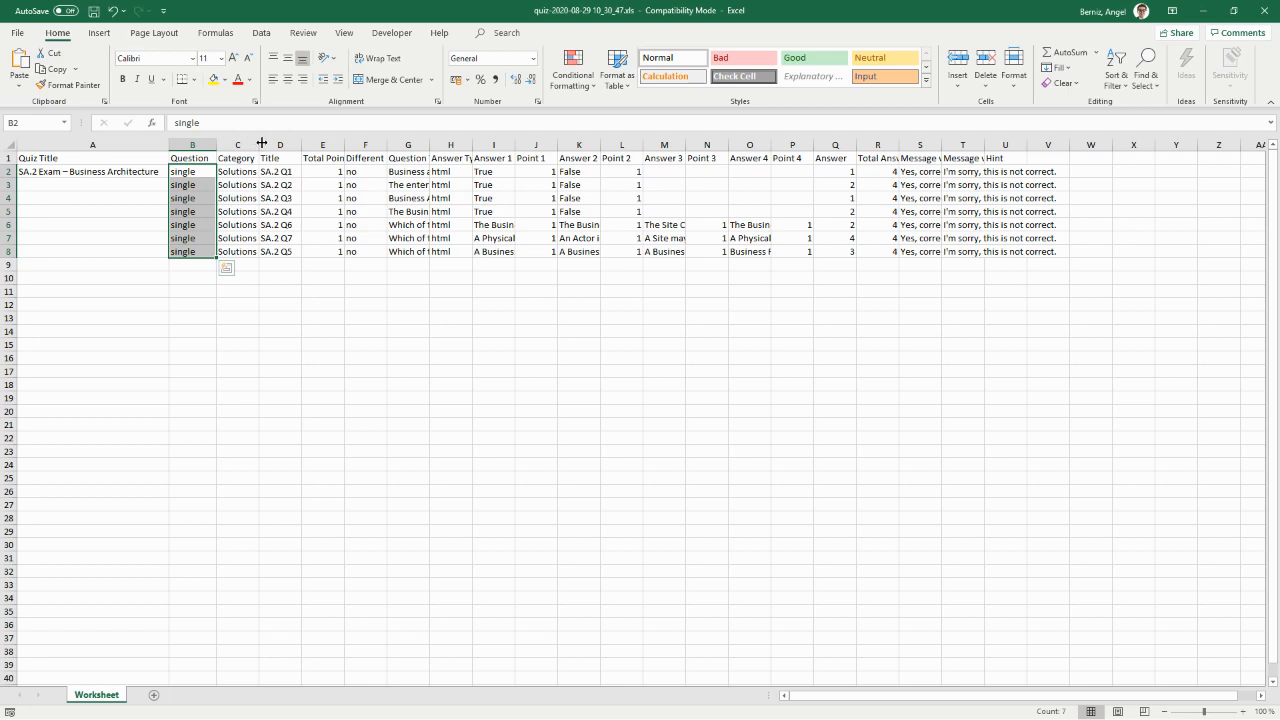
- Widen the Category column to fit its full entries and review the category assigned to each question
drag(261, 144, 311, 143)
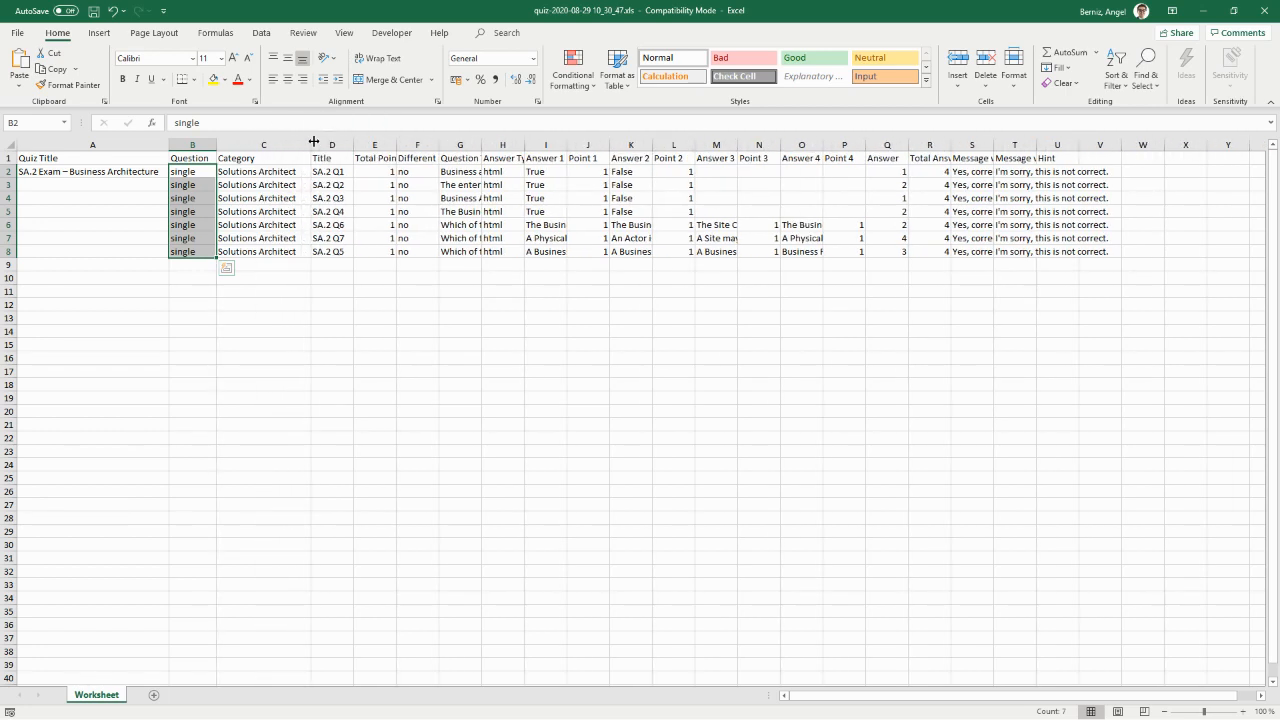
click(251, 171)
click(252, 185)
click(255, 199)
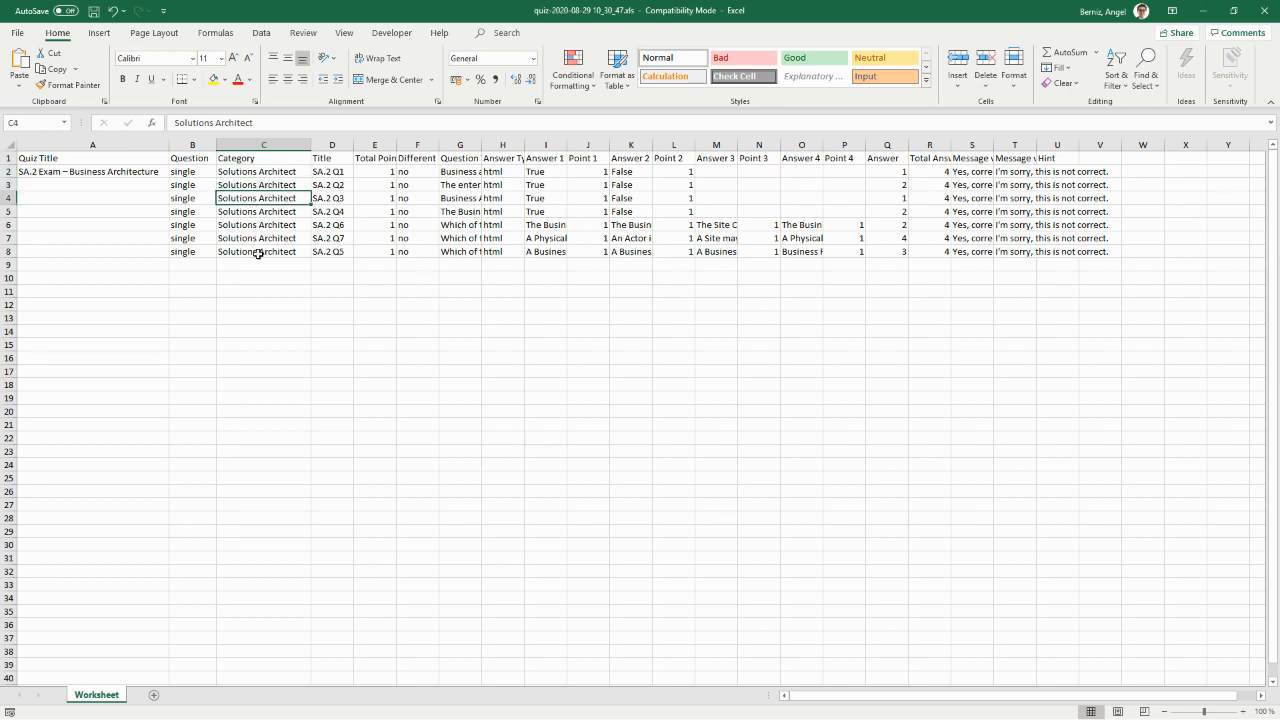
drag(258, 254, 258, 176)
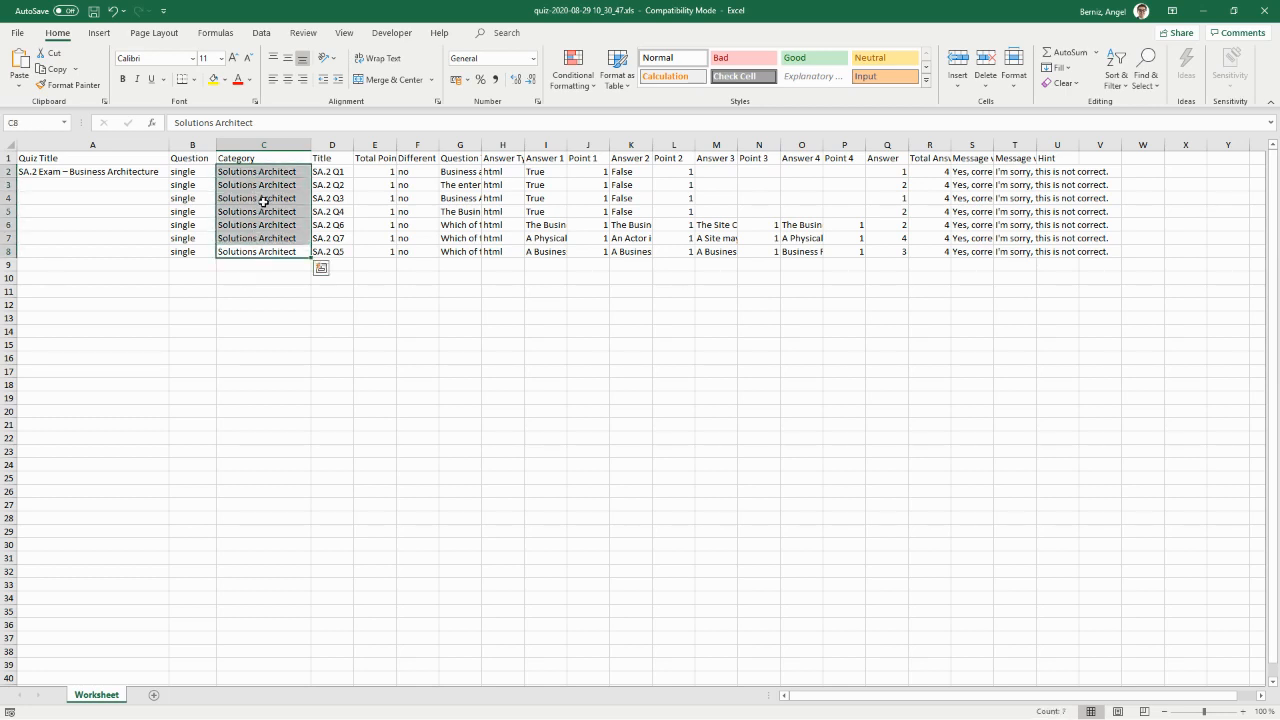
click(265, 186)
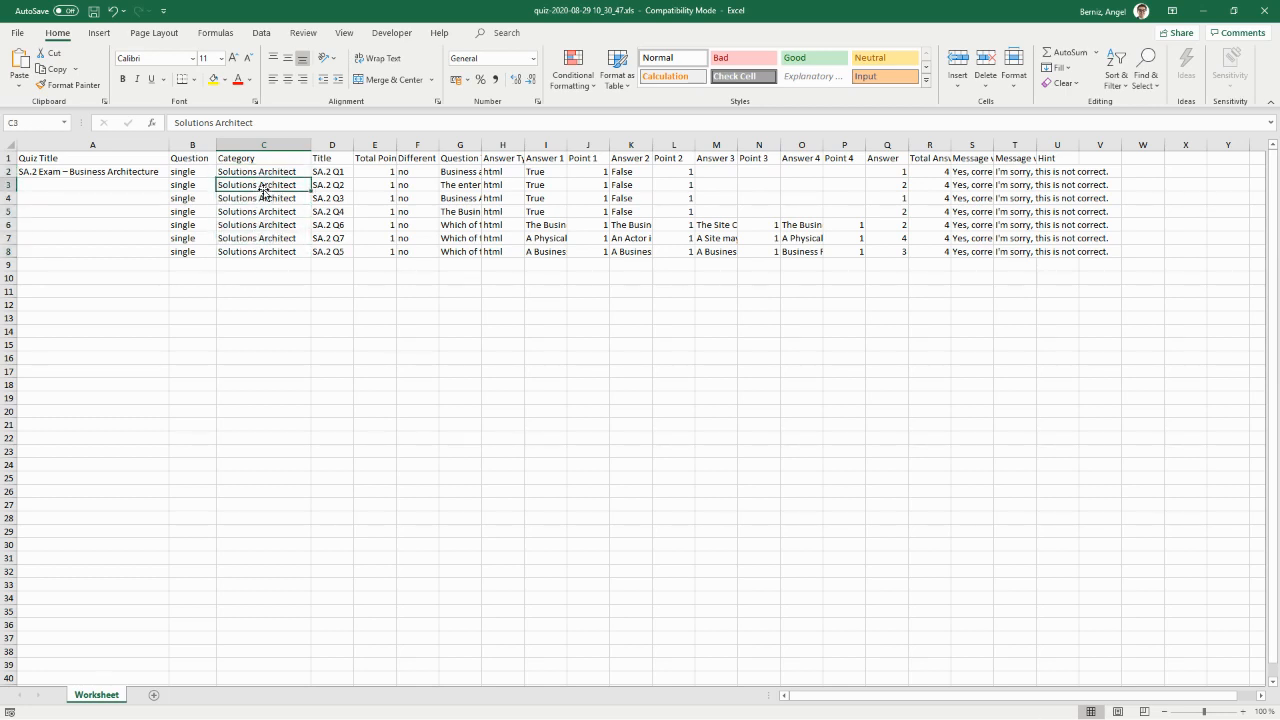
drag(263, 172, 258, 213)
click(264, 225)
click(259, 200)
click(262, 213)
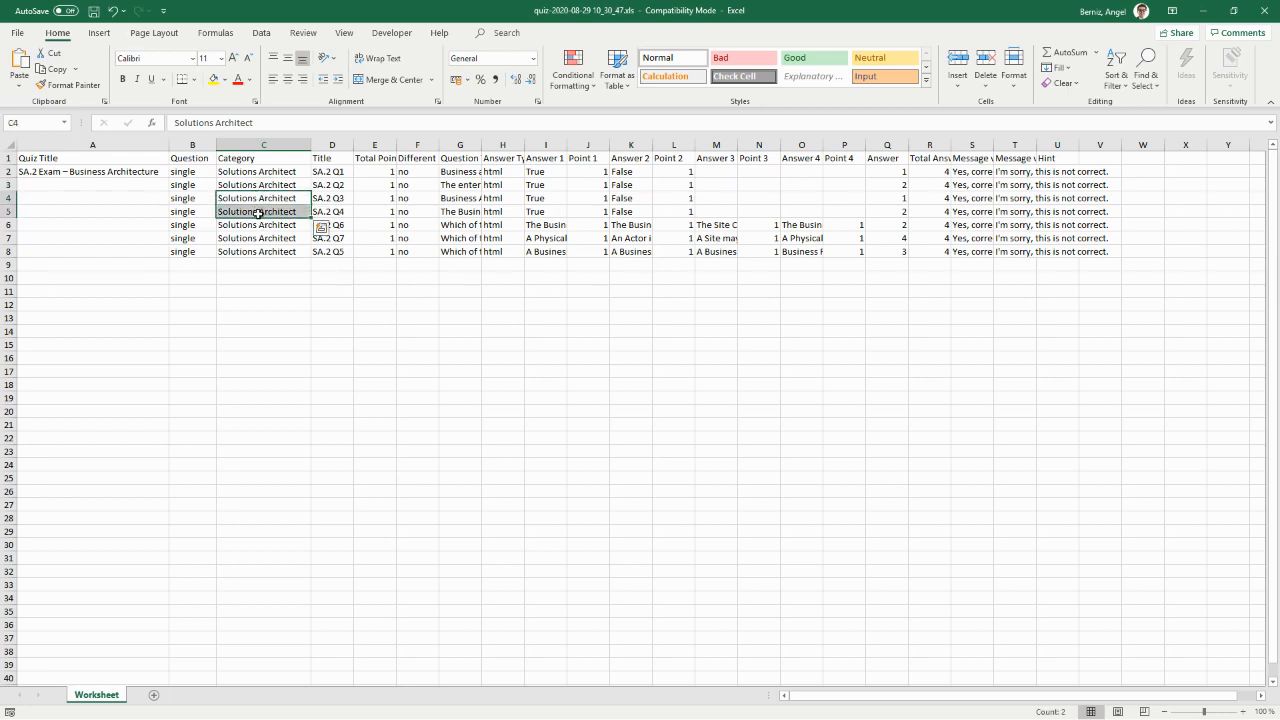
click(249, 197)
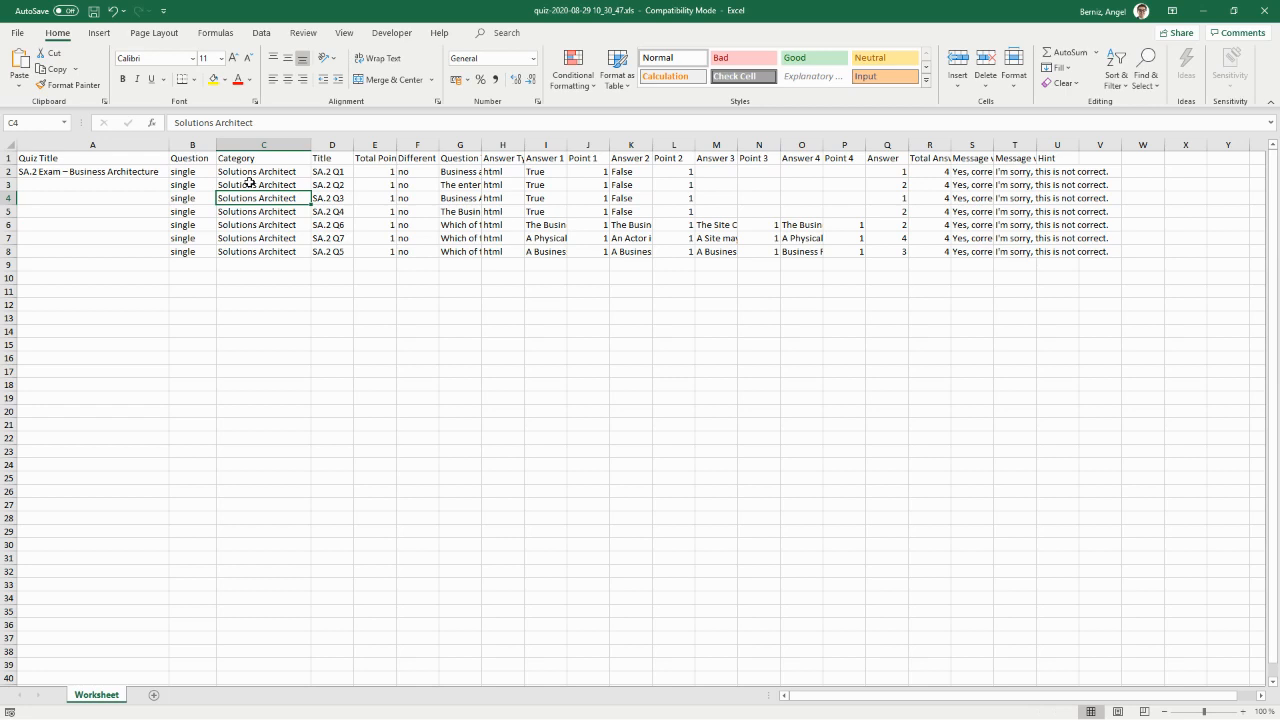
- Examine how the question titles in column D are numbered and relate to the exam title in A2
click(334, 172)
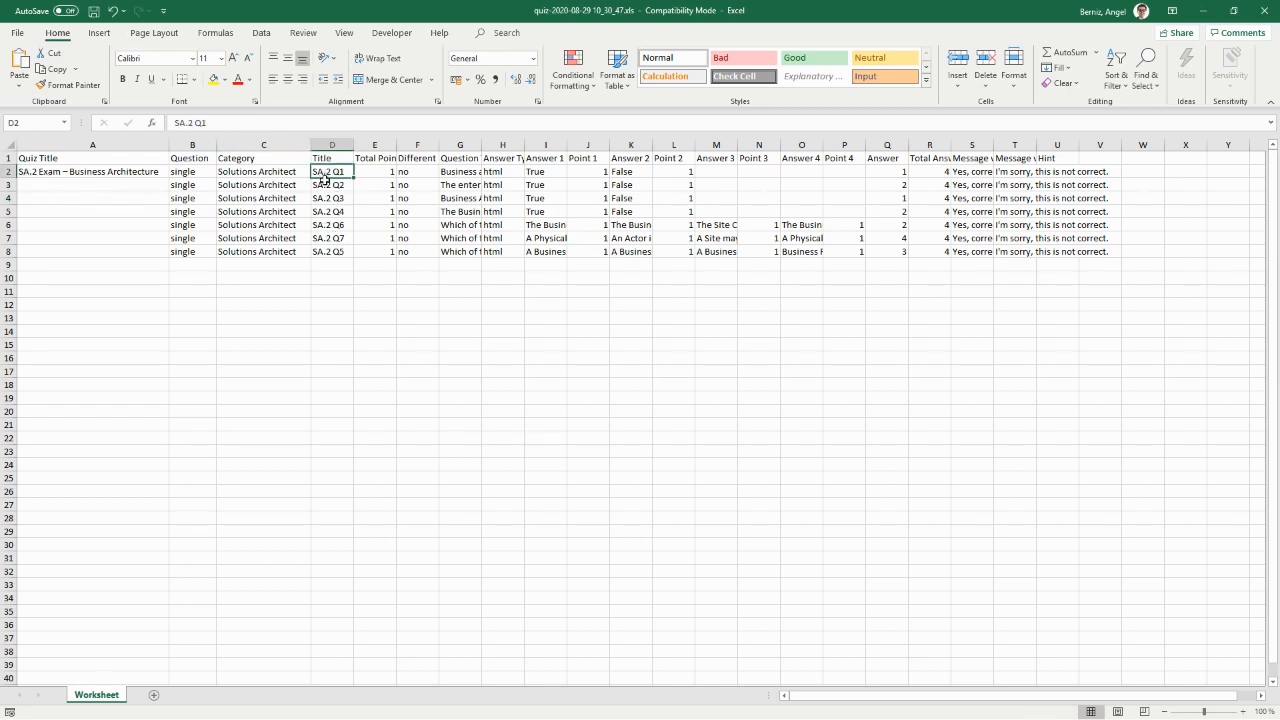
click(23, 171)
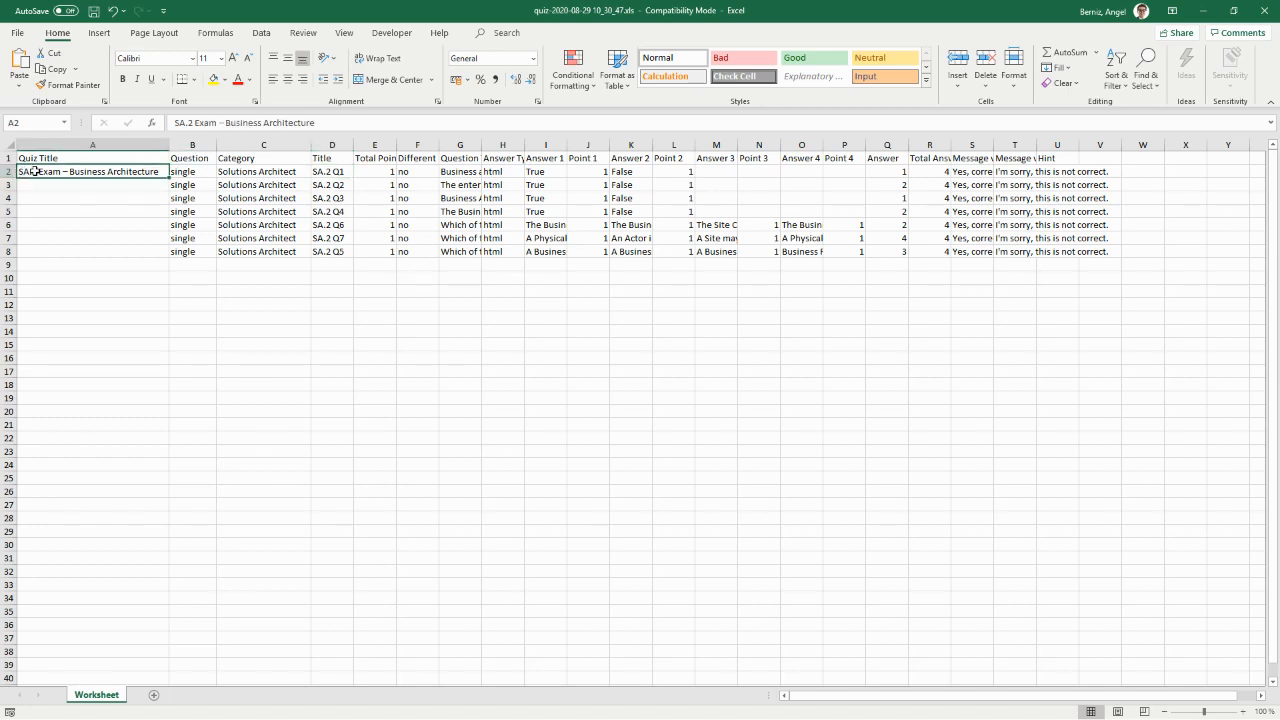
click(341, 171)
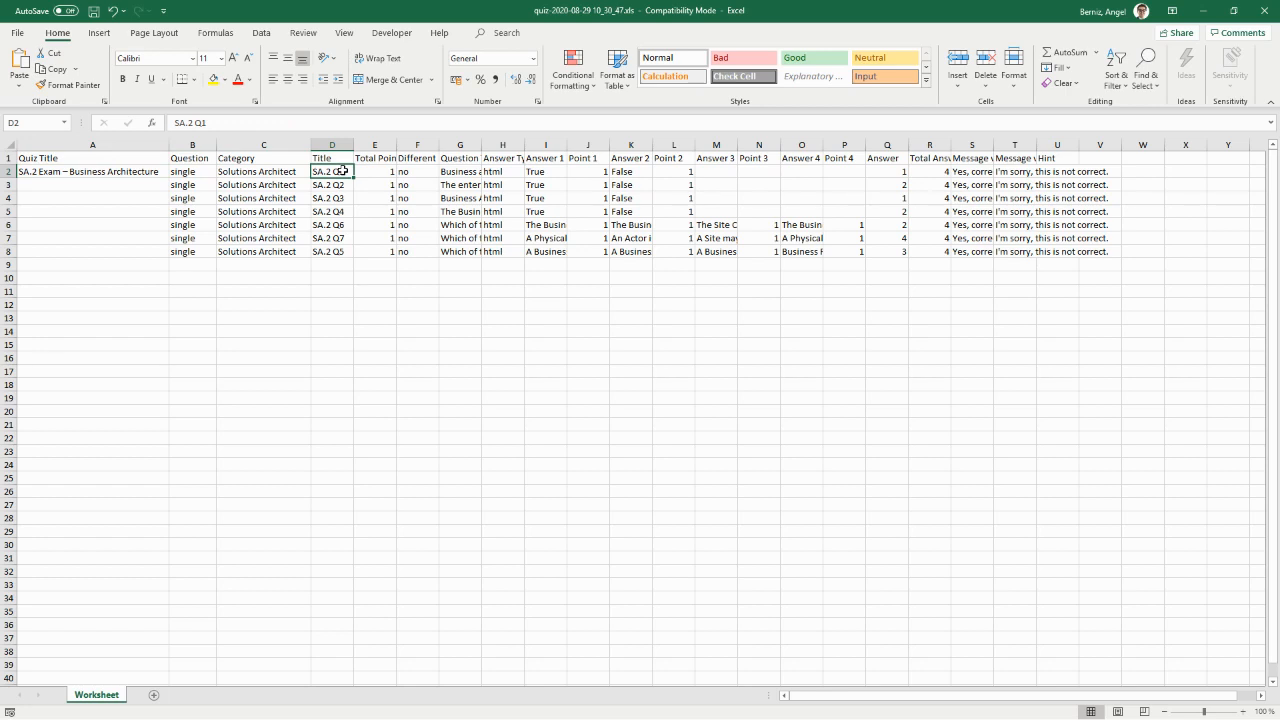
click(342, 185)
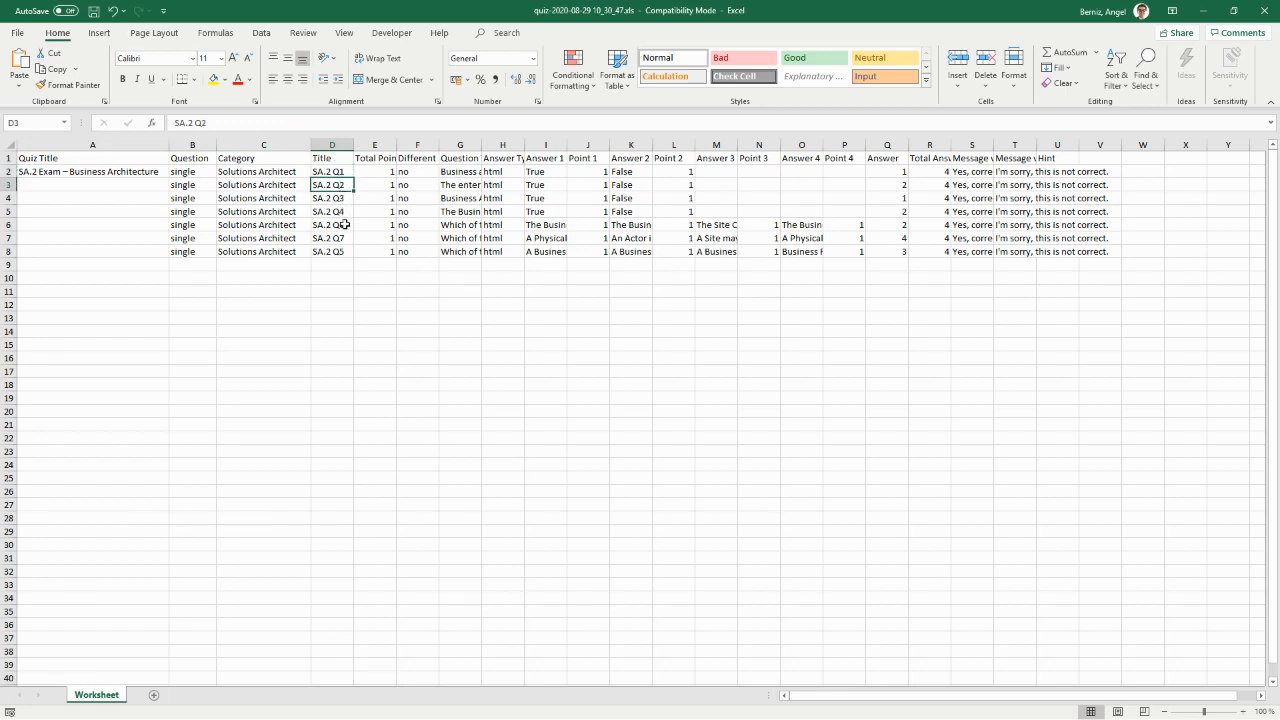
click(340, 172)
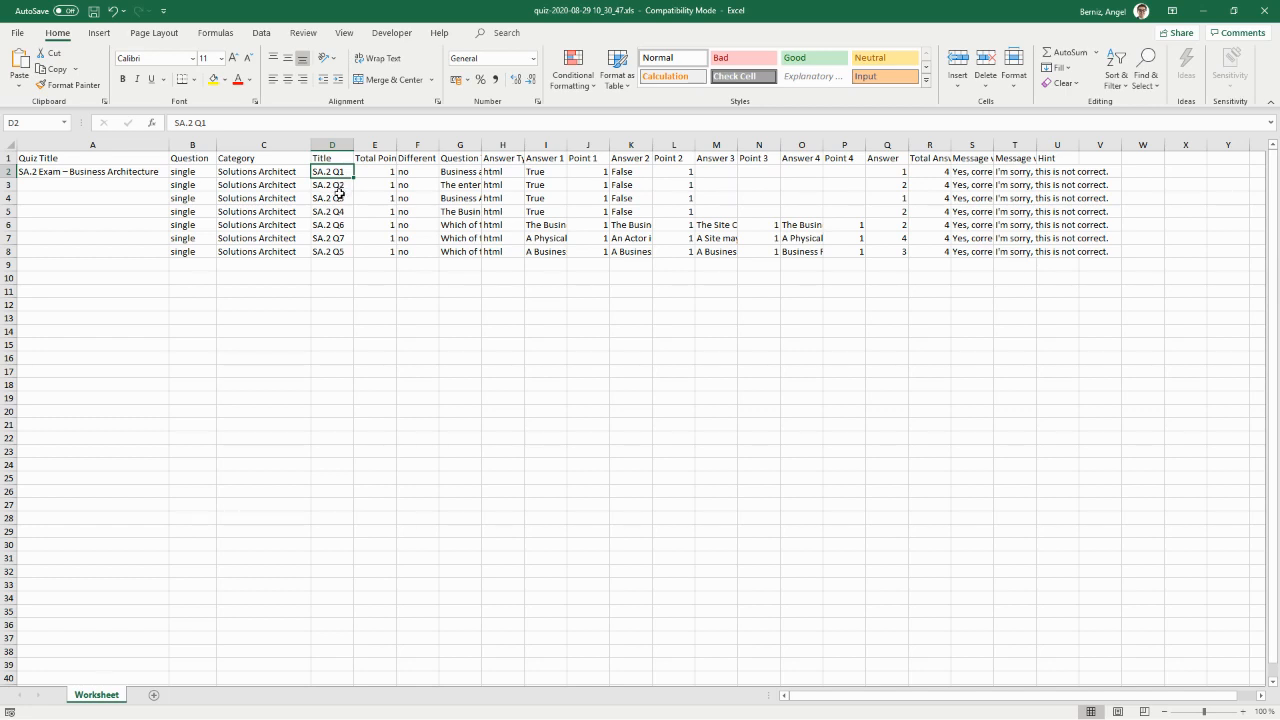
click(342, 198)
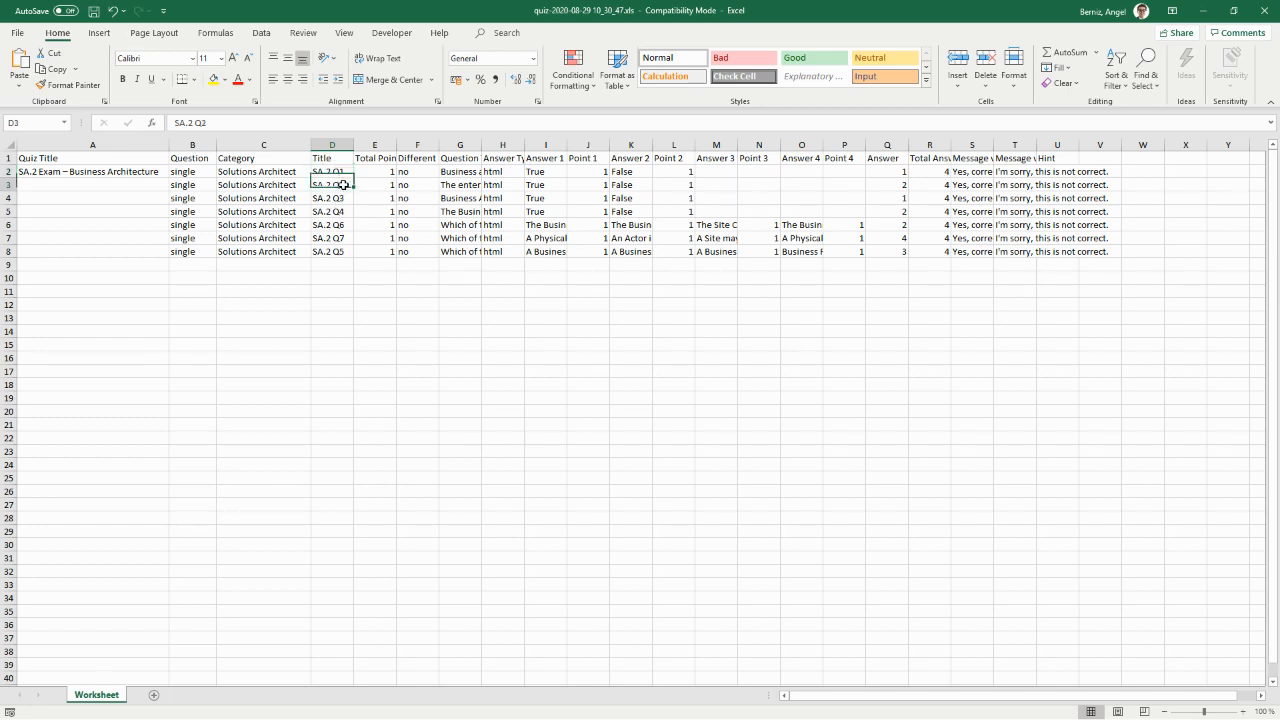
click(343, 211)
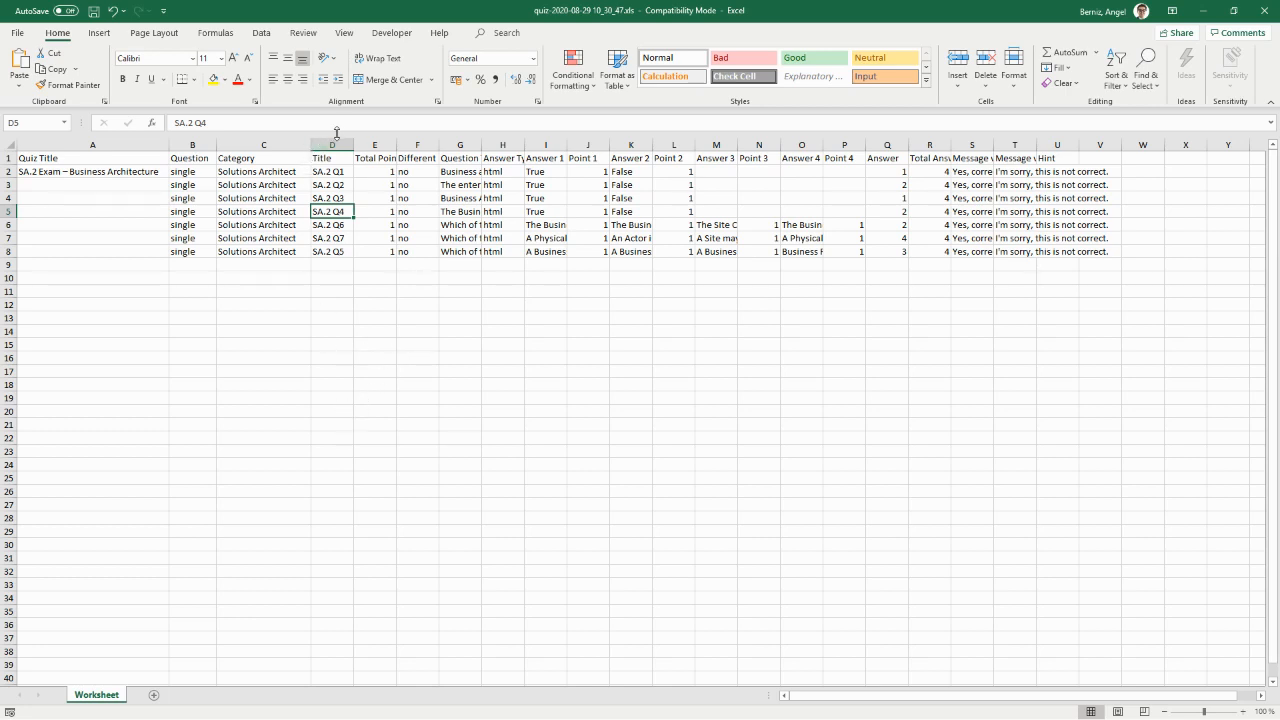
- Widen the Total Point column to fit its heading and review the points in E2:E8
drag(387, 171, 385, 252)
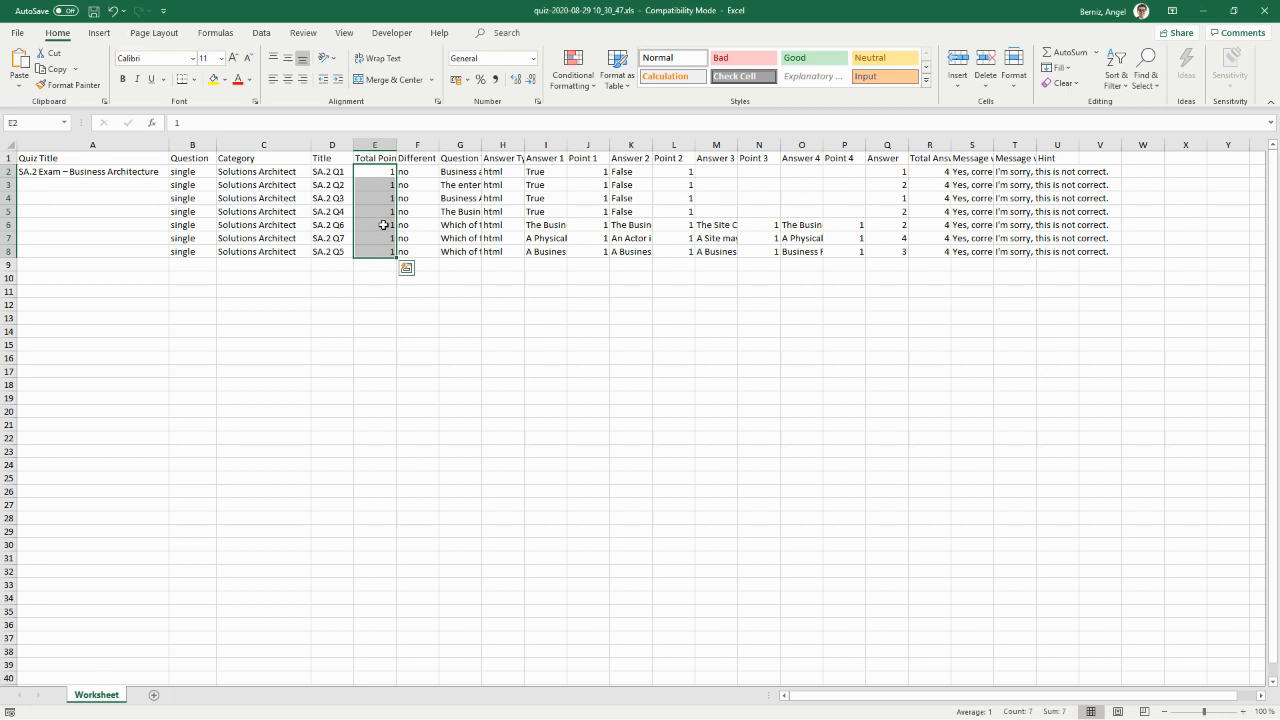
drag(396, 139, 406, 139)
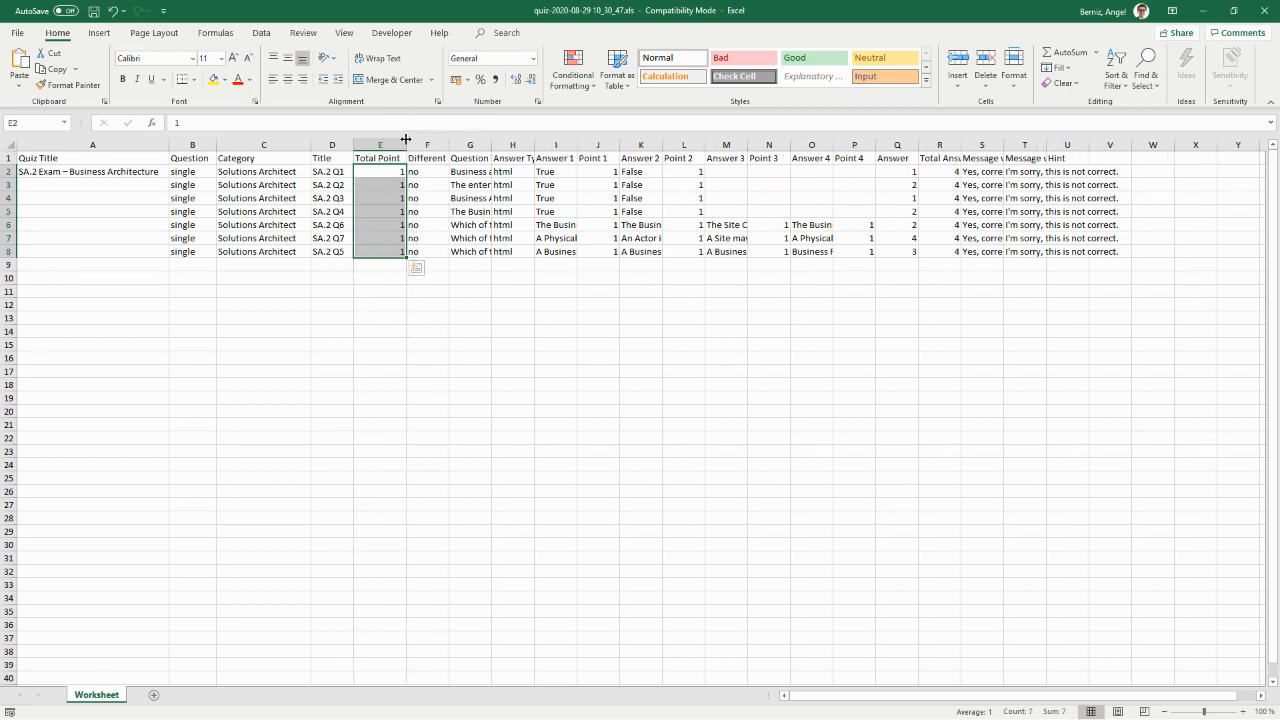
drag(377, 251, 380, 172)
- Review the points given per answer in the Point 1, Point 2, Point 3 and Point 4 columns
drag(598, 172, 597, 251)
drag(691, 171, 690, 251)
drag(765, 172, 770, 240)
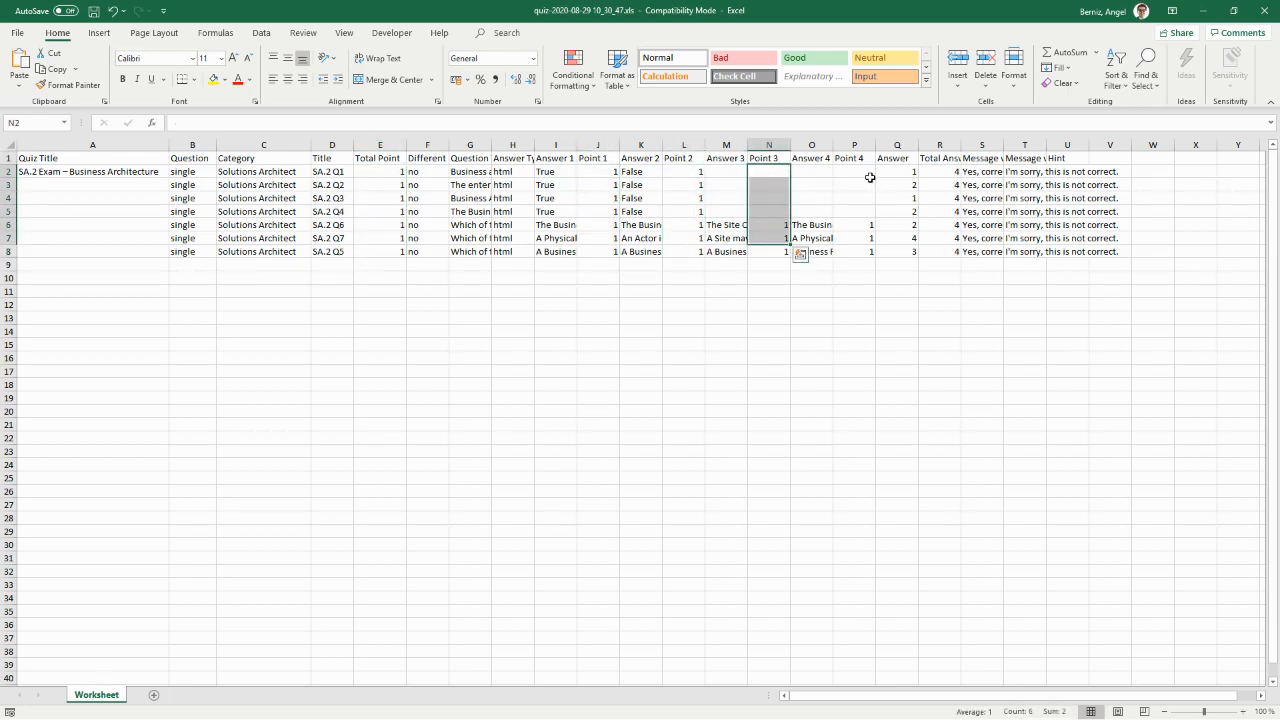
drag(862, 175, 857, 251)
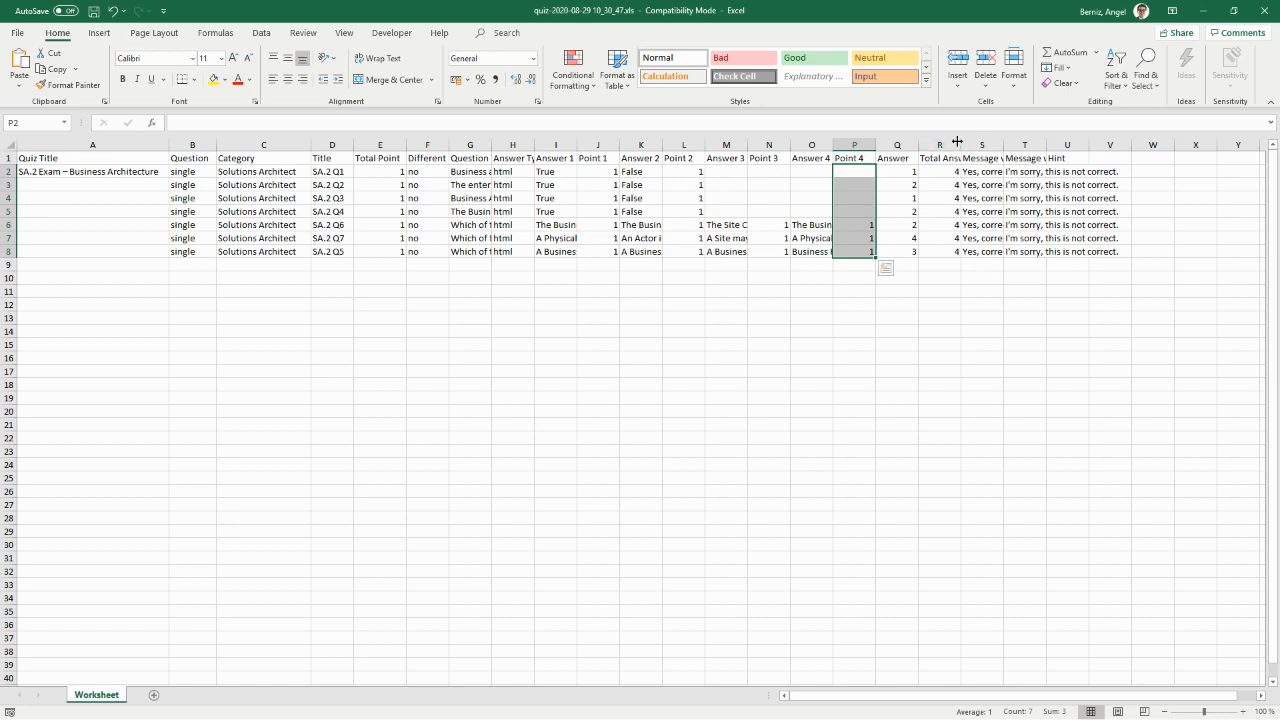
- Widen the Total Answer and Message with correct answer columns and review the correct-answer messages in S2:S8
drag(962, 143, 981, 138)
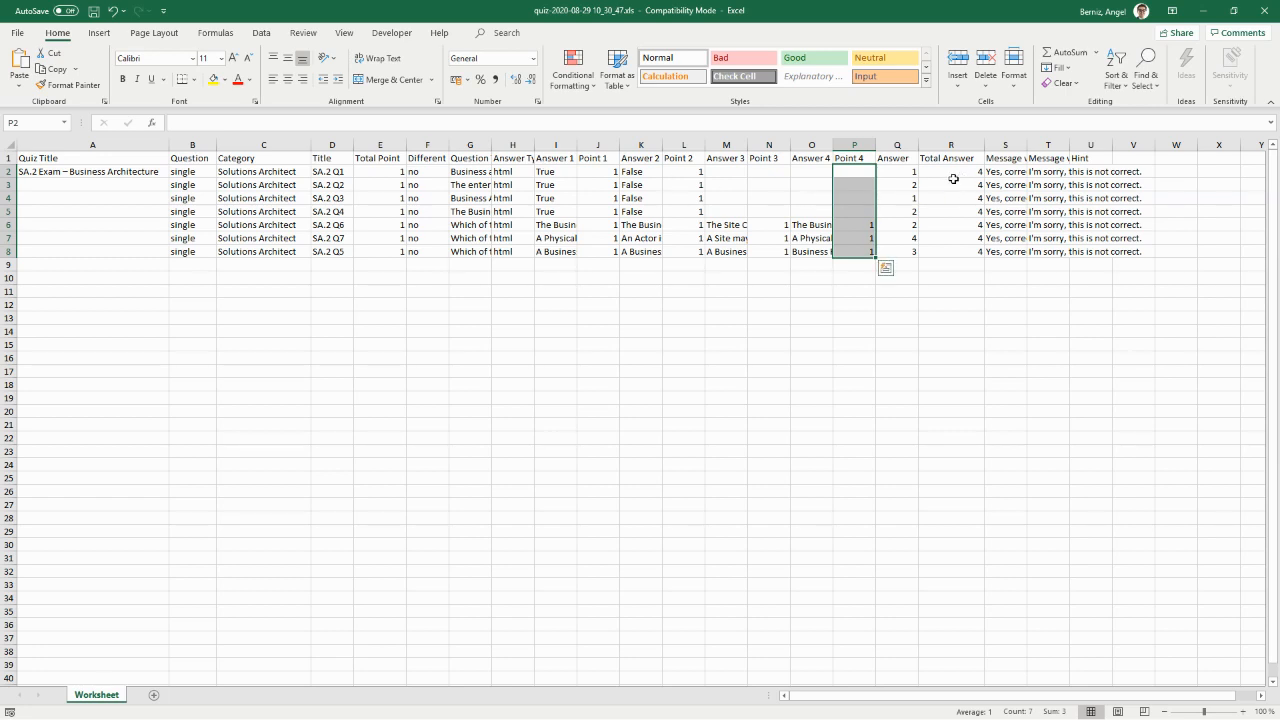
mouse_move(953, 179)
mouse_down()
mouse_move(937, 251)
mouse_move(943, 171)
mouse_move(949, 251)
mouse_move(950, 172)
mouse_up()
drag(1027, 145, 1055, 140)
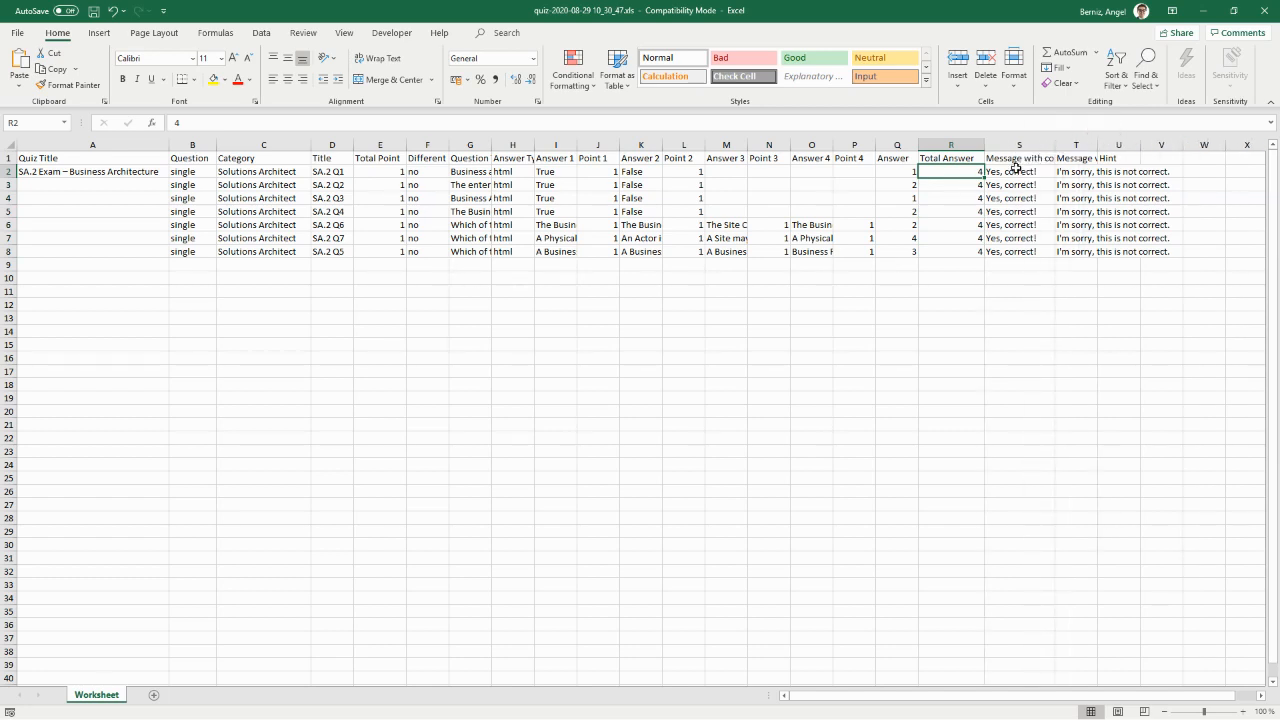
click(1026, 157)
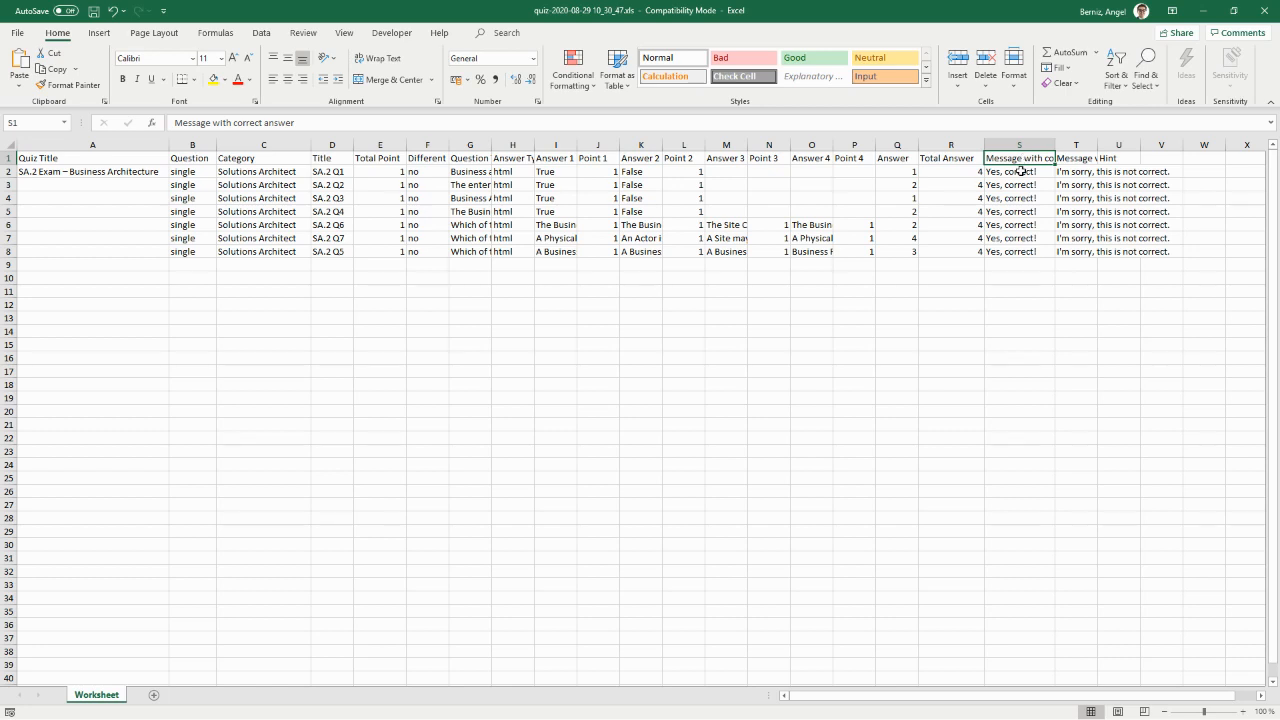
drag(1020, 171, 1007, 251)
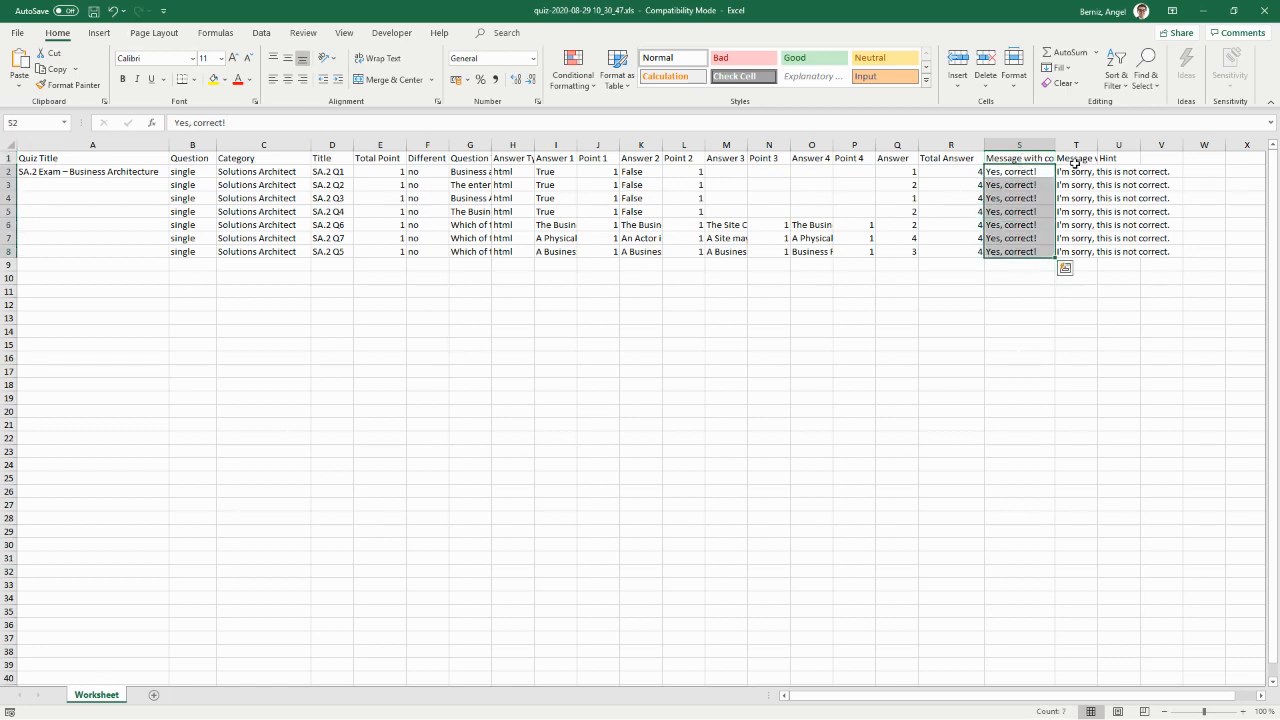
- Widen the Message with incorrect answer column until its full heading and messages fit
drag(1097, 140, 1154, 141)
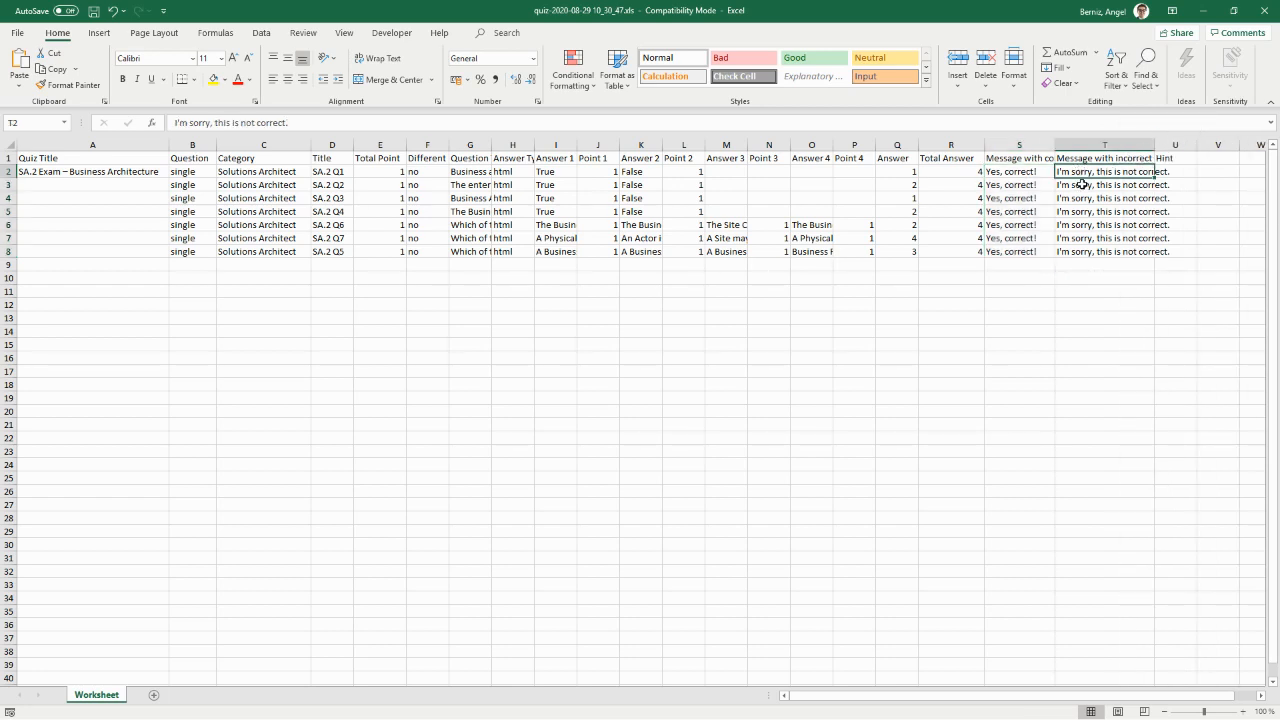
drag(1154, 145, 1193, 145)
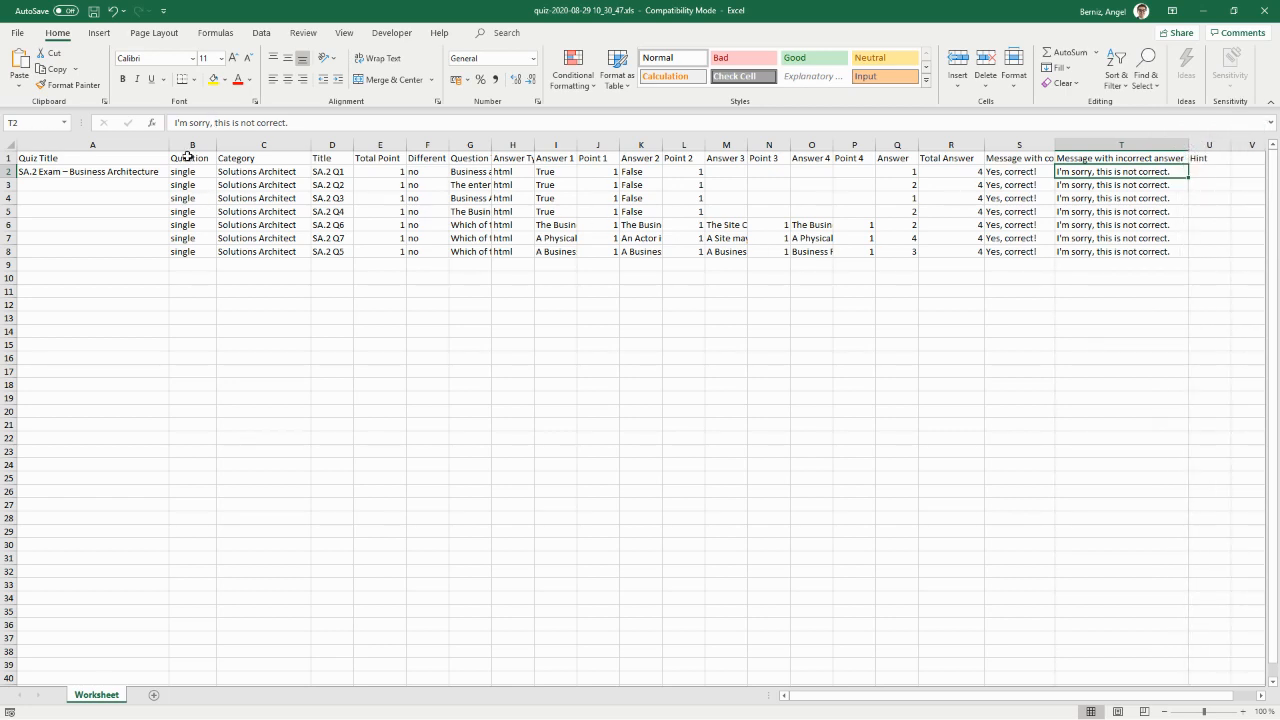
- Check the Question heading and select the first question's type in B2
drag(188, 157, 186, 175)
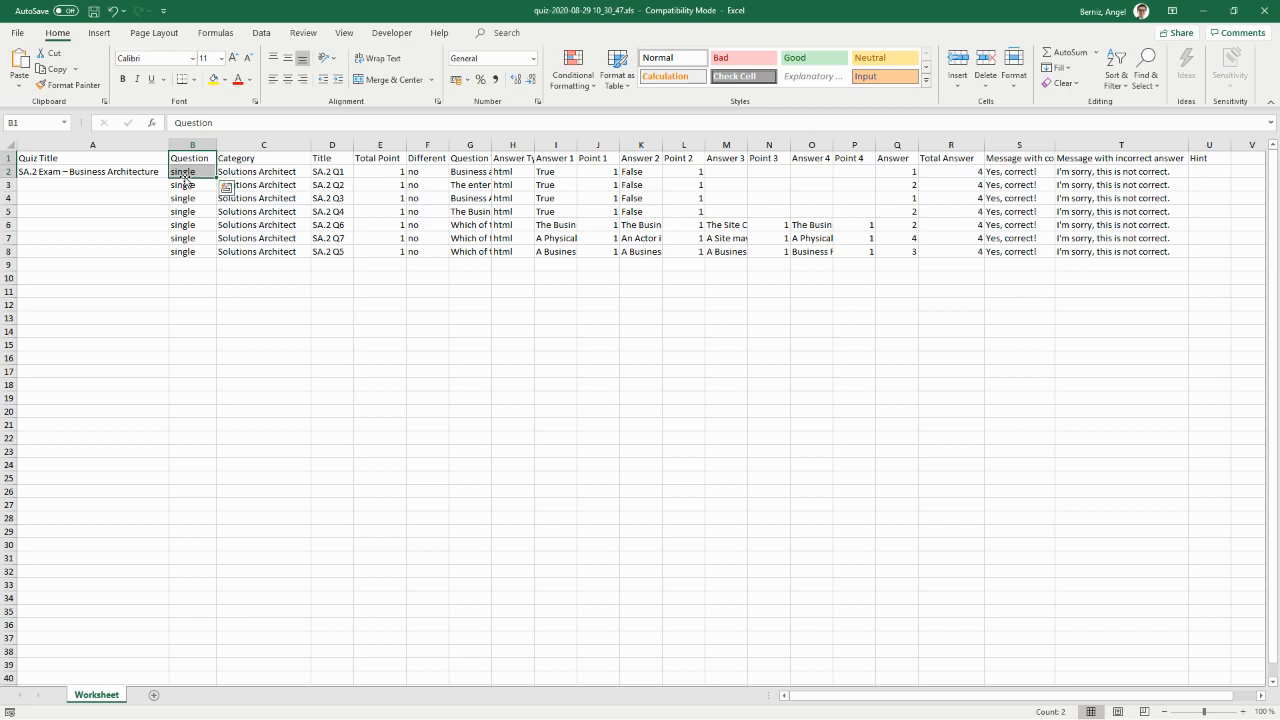
click(189, 170)
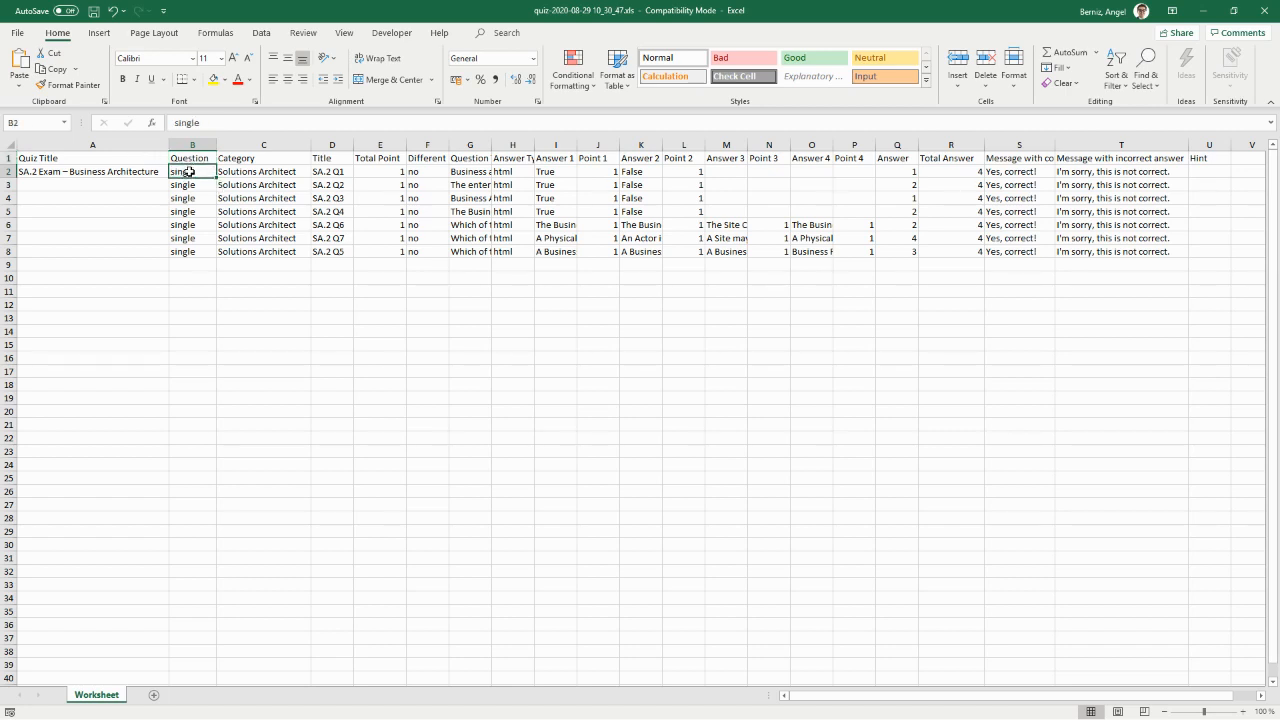
- Fill the heading row A1:U1 with light blue
drag(186, 251, 1240, 160)
click(140, 158)
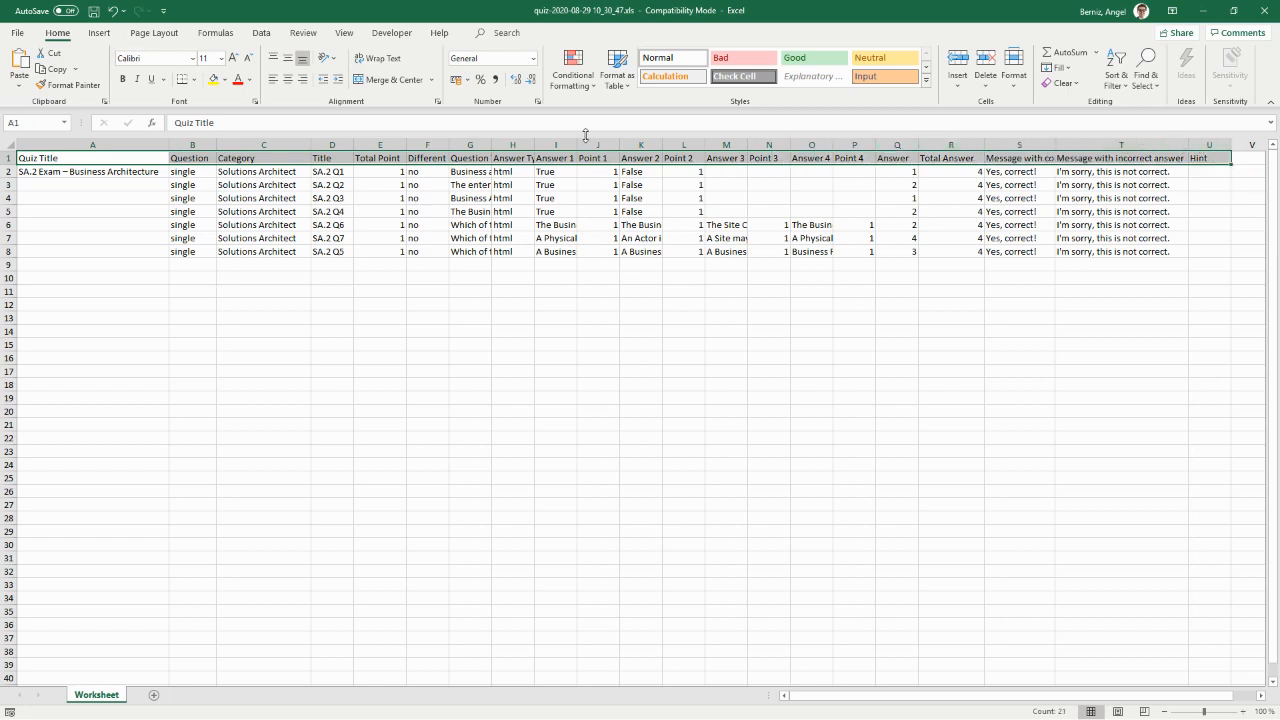
click(226, 80)
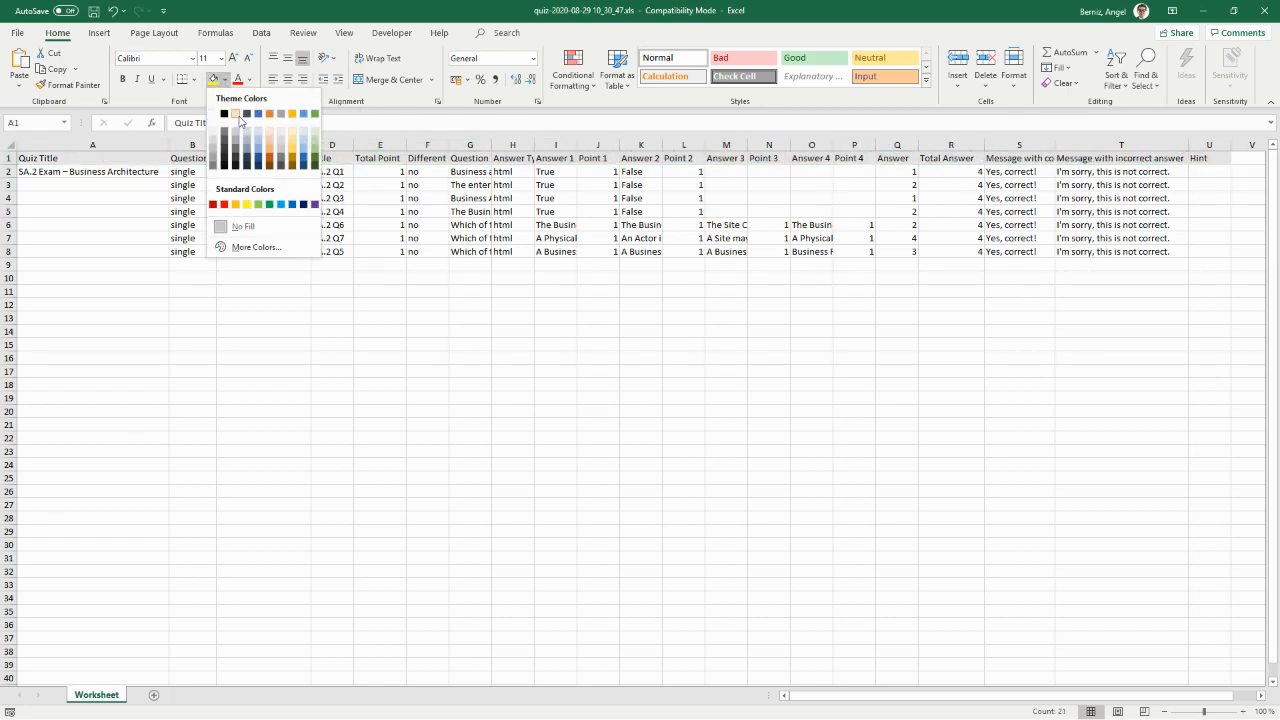
click(306, 135)
- Shade the question type cells B2:B8 and the Total Point cells E2:E8 light gray
drag(185, 171, 192, 250)
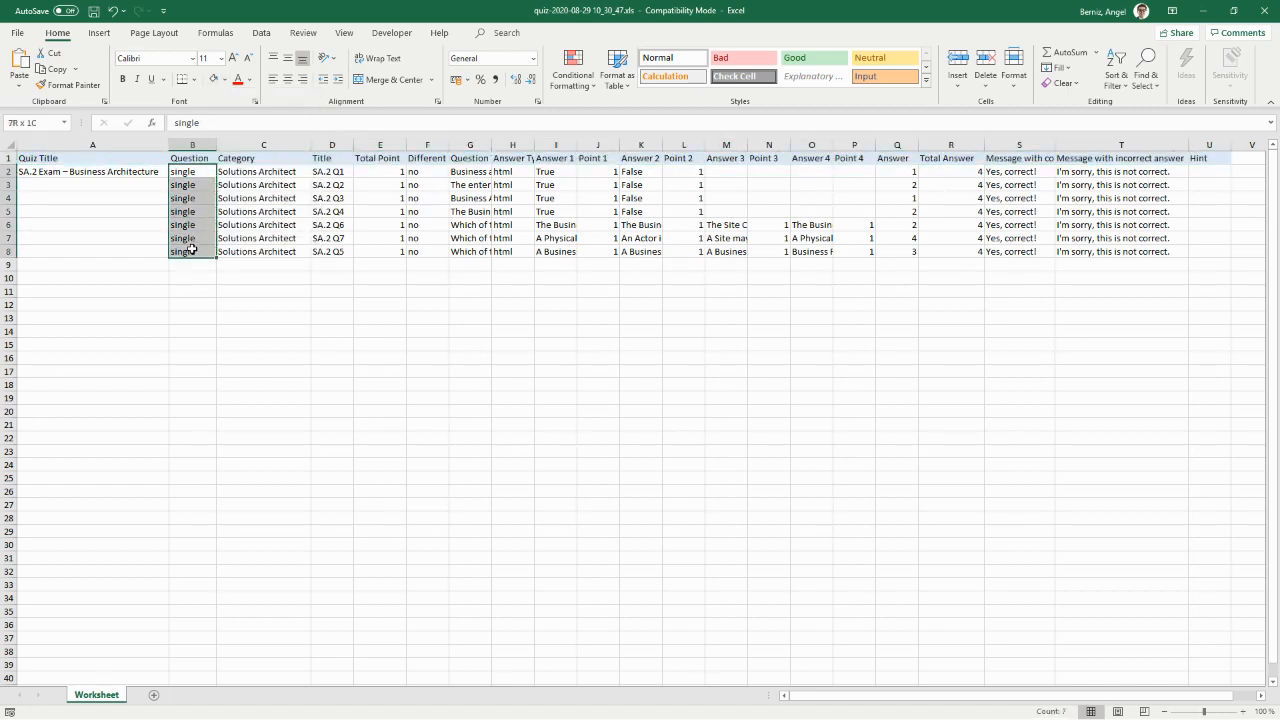
click(226, 80)
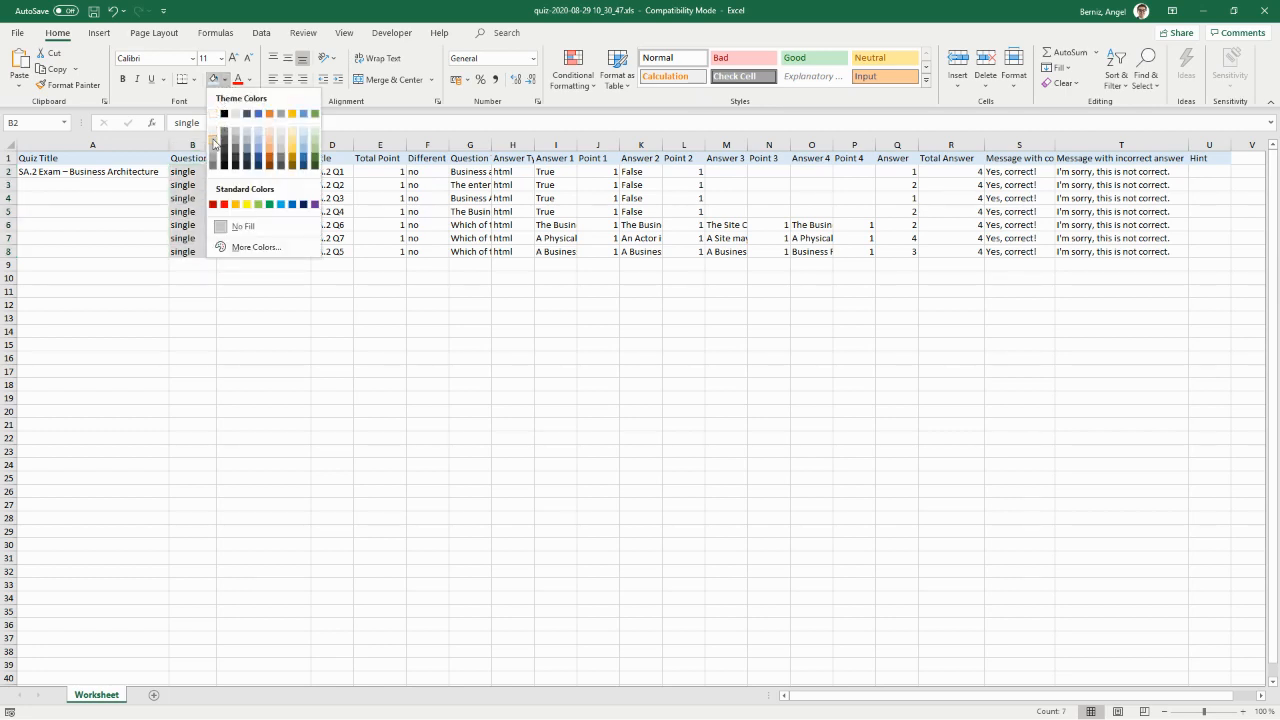
click(214, 140)
drag(385, 176, 371, 249)
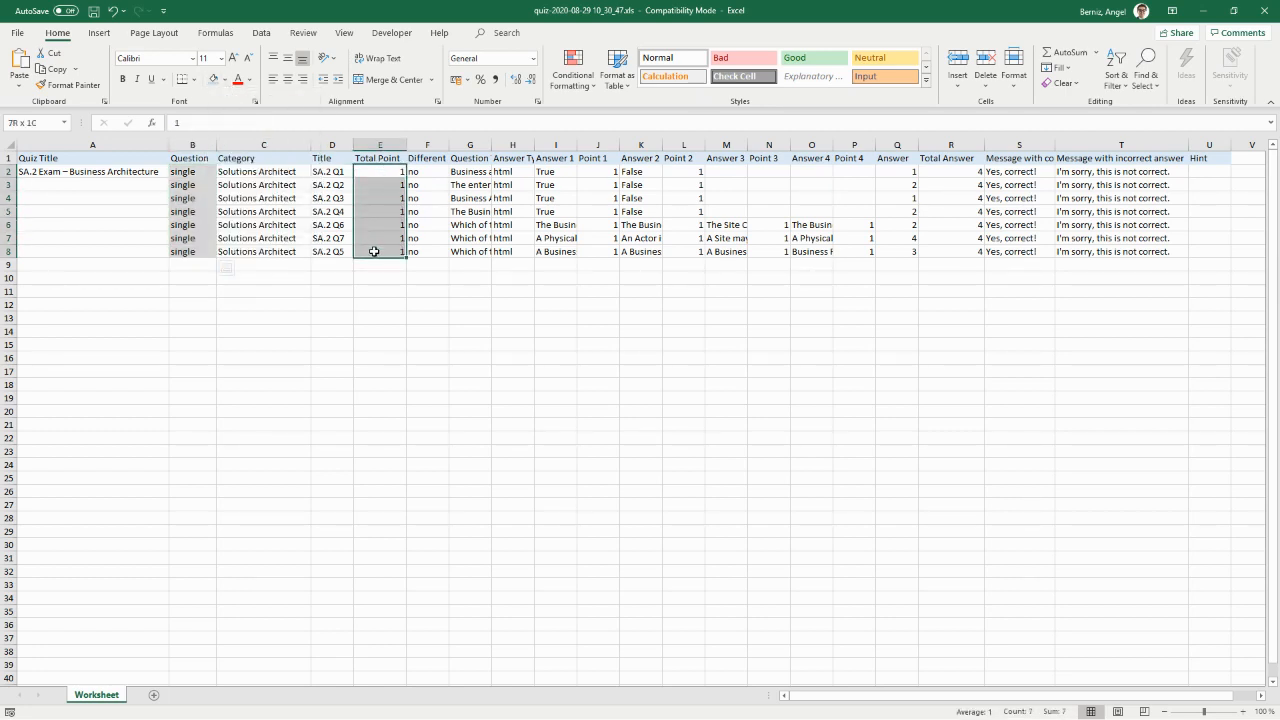
click(214, 79)
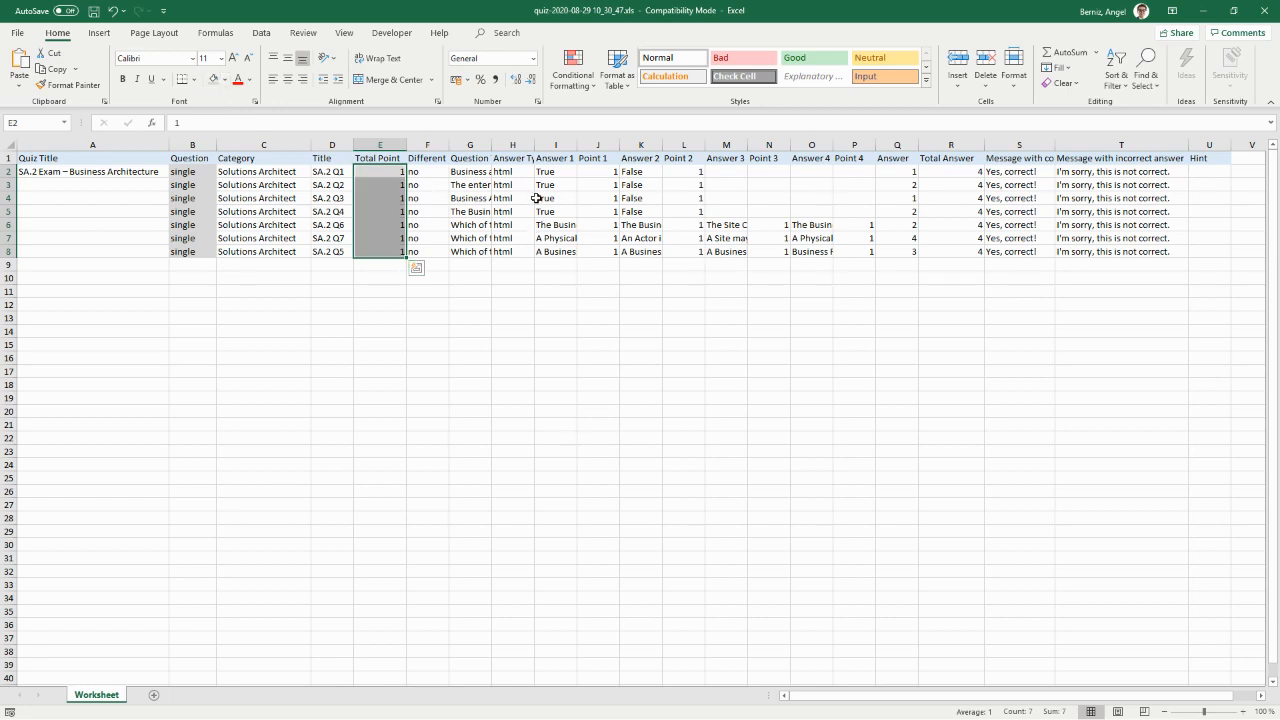
- Shade the Point 1 cells J2:J8 and the Point 2 cells L2:L8 light gray
drag(608, 172, 606, 251)
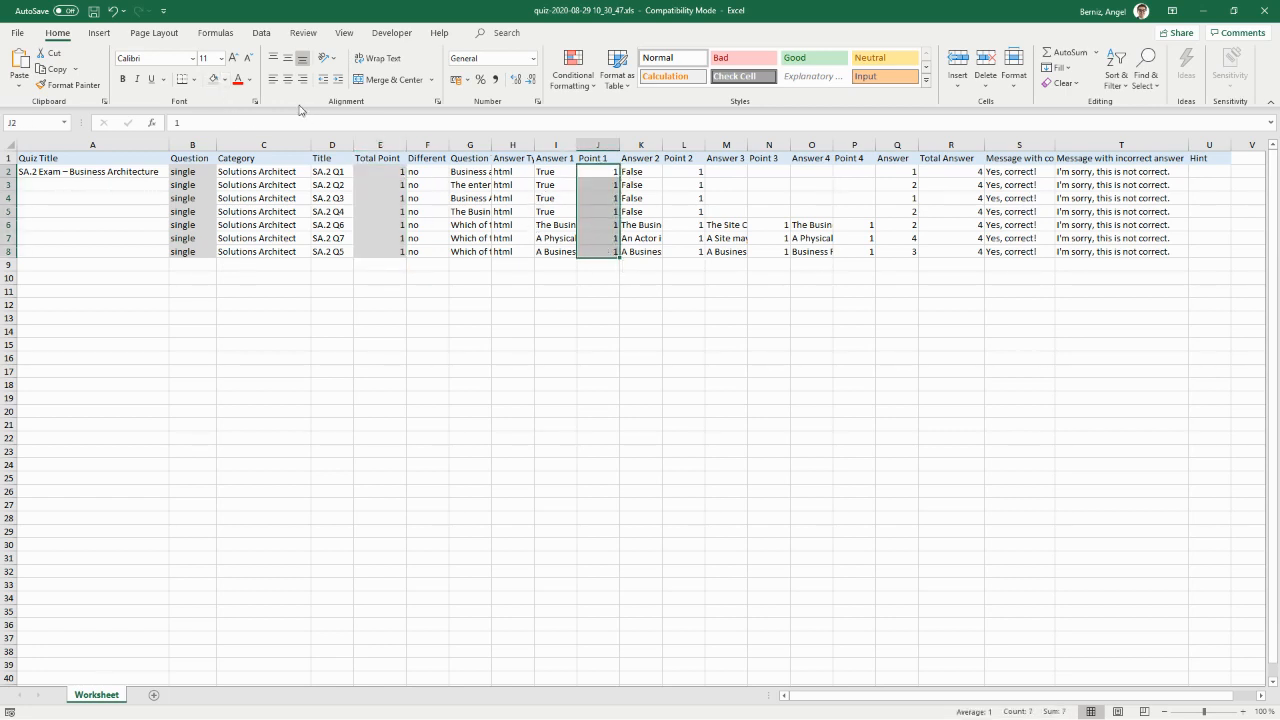
click(214, 79)
drag(694, 171, 697, 251)
click(214, 79)
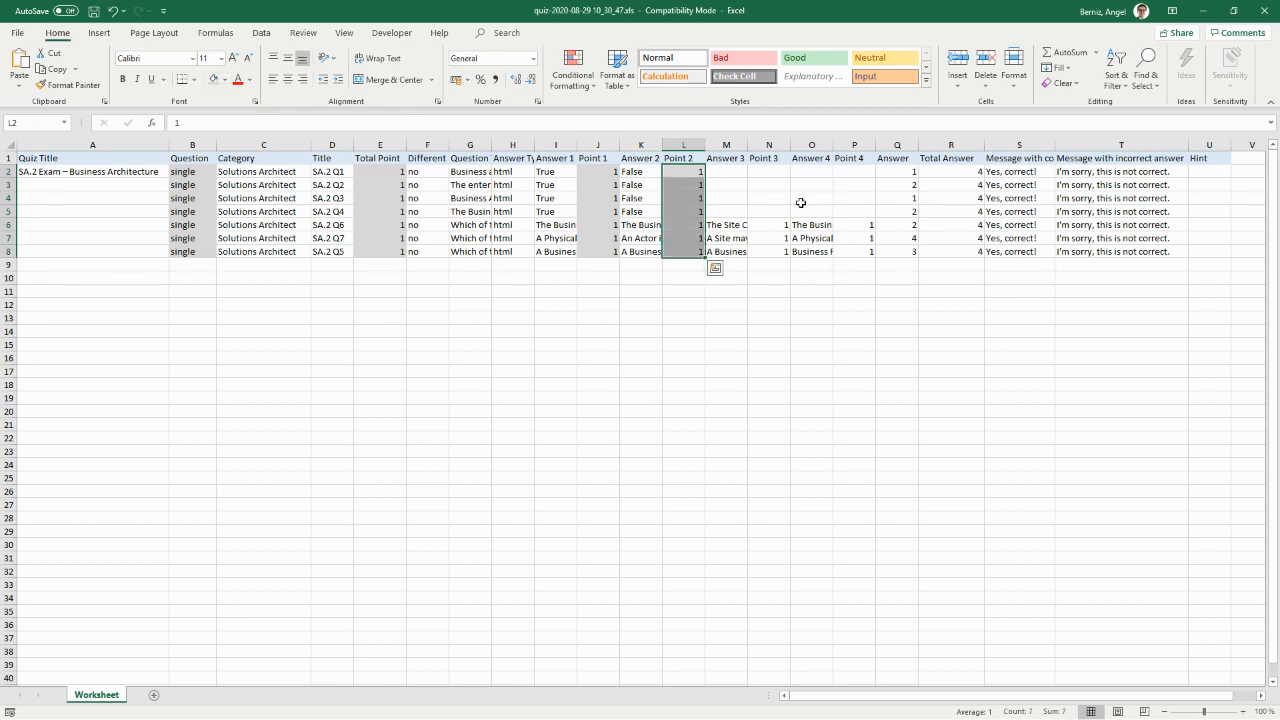
- Shade the Point 3 cells N2:N8 light gray and copy the value 1 from N6 up to N2:N5
drag(767, 175, 767, 251)
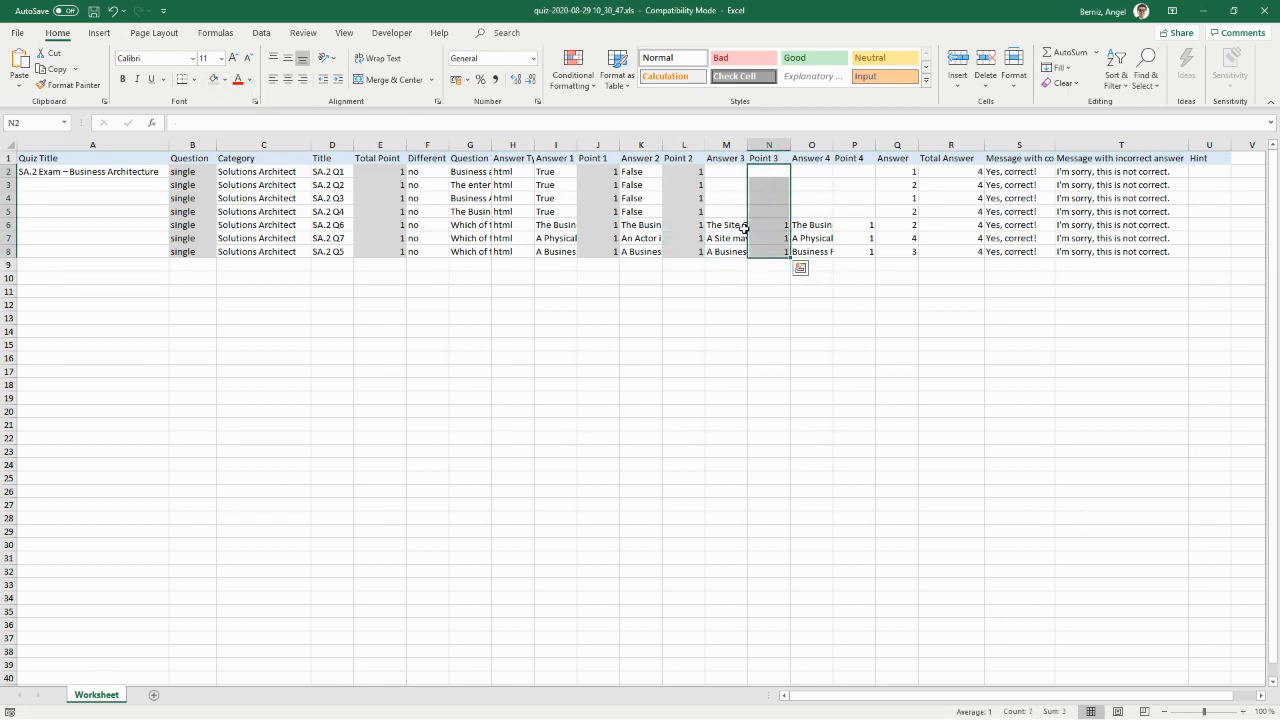
click(213, 82)
click(768, 225)
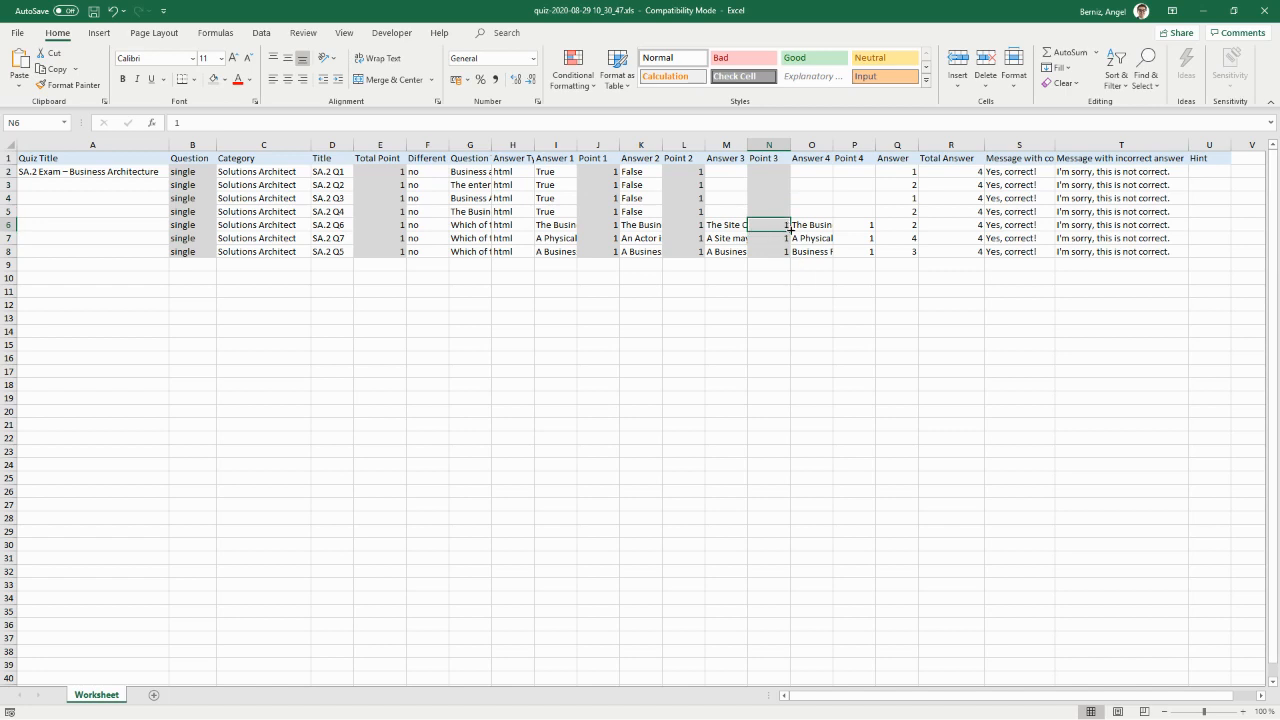
drag(786, 204, 786, 170)
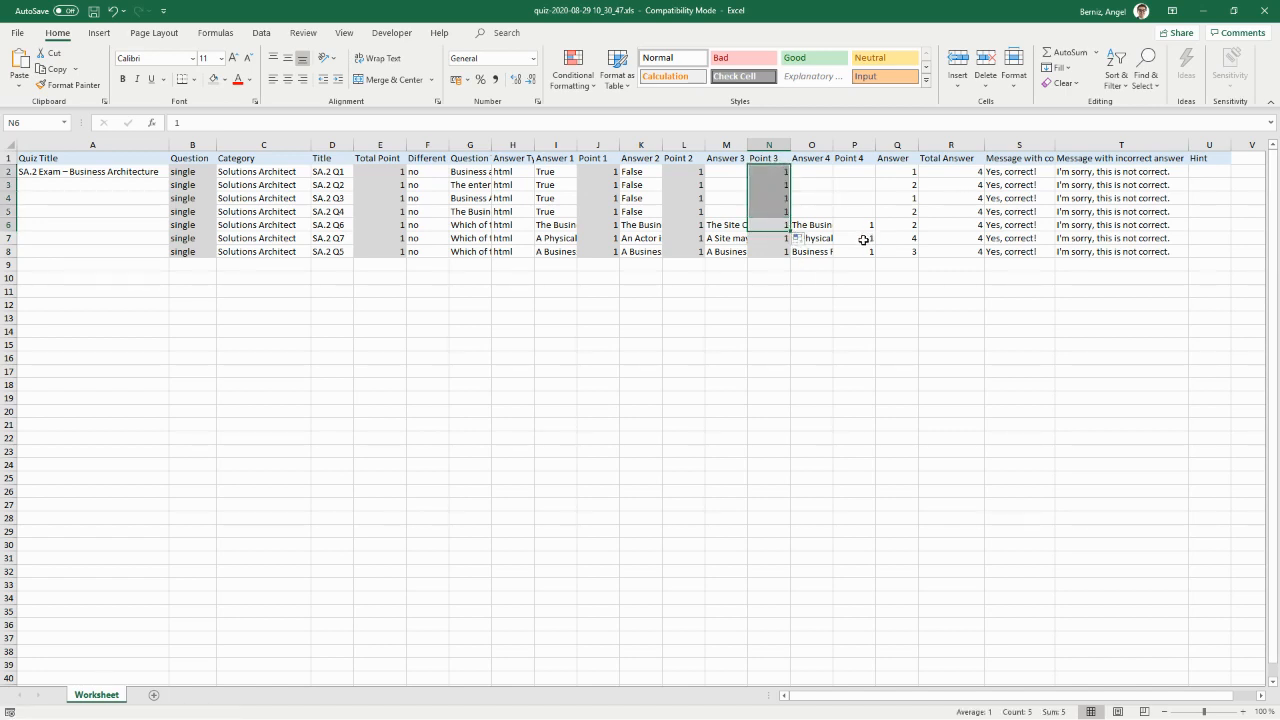
- Shade the Point 4 cells P2:P8 light gray and copy the value 1 from P6 up to P2:P5
drag(863, 250, 857, 171)
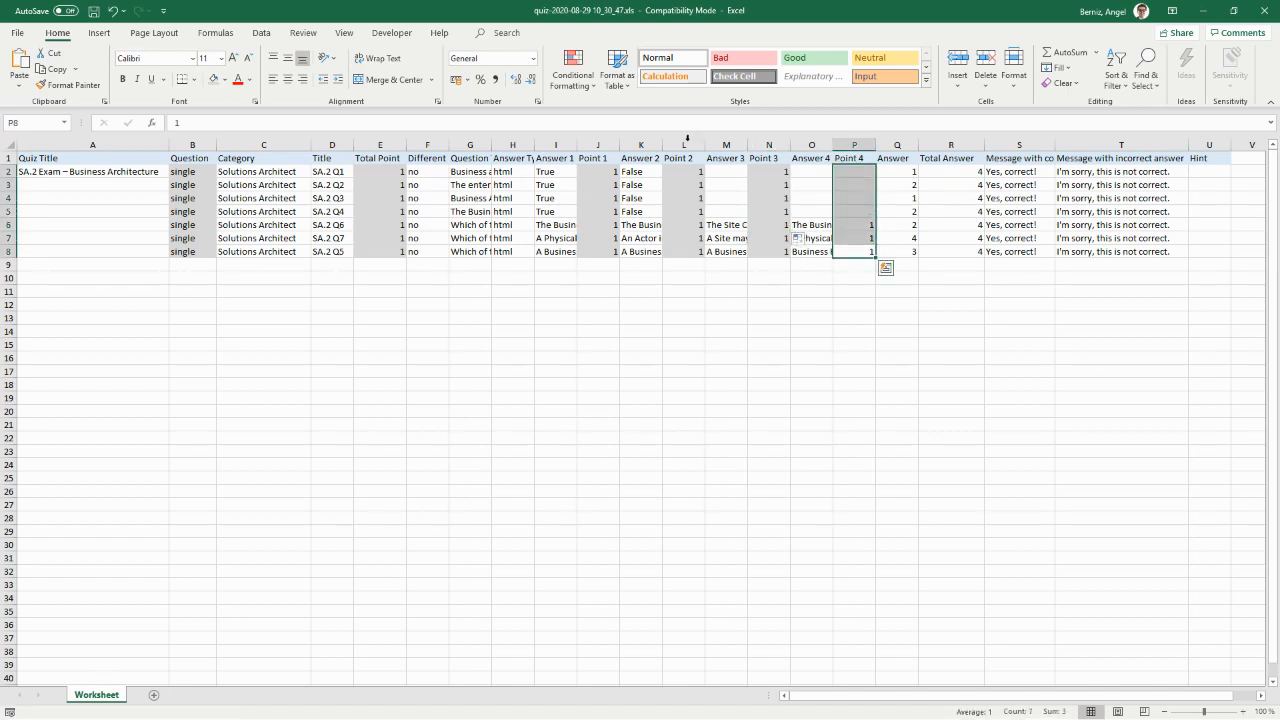
click(216, 87)
click(866, 226)
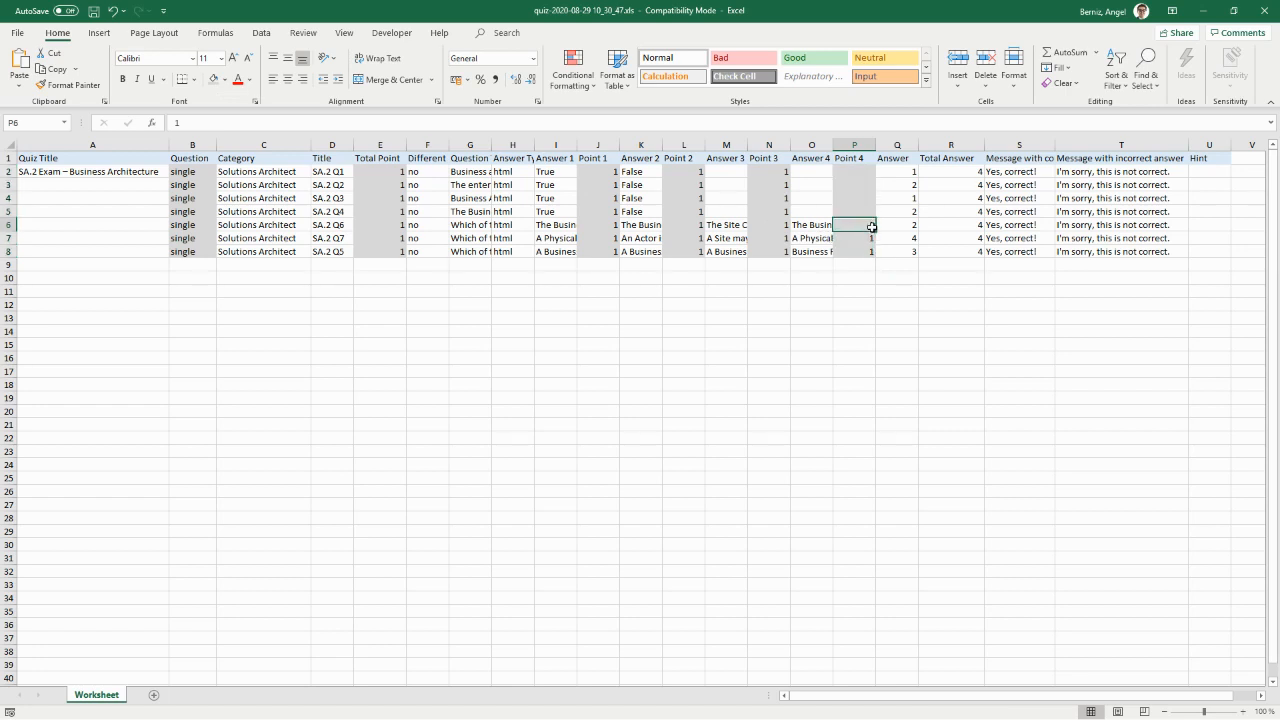
drag(874, 229, 866, 170)
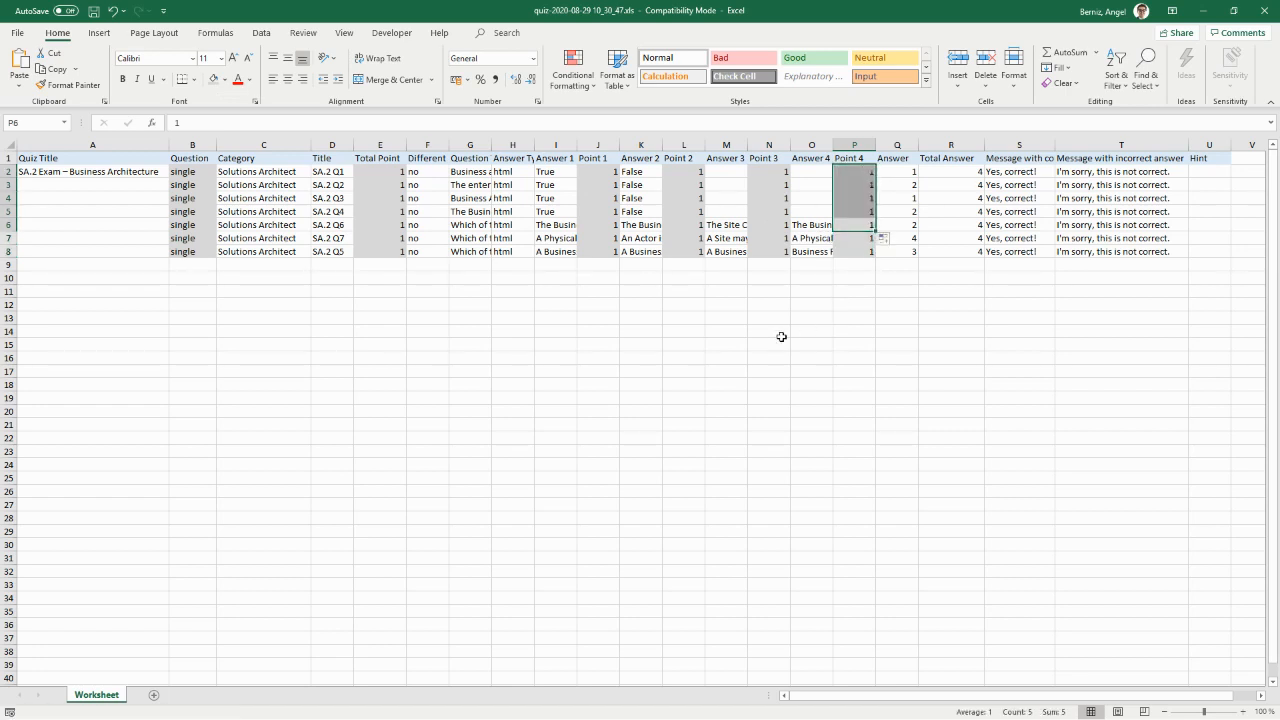
click(770, 300)
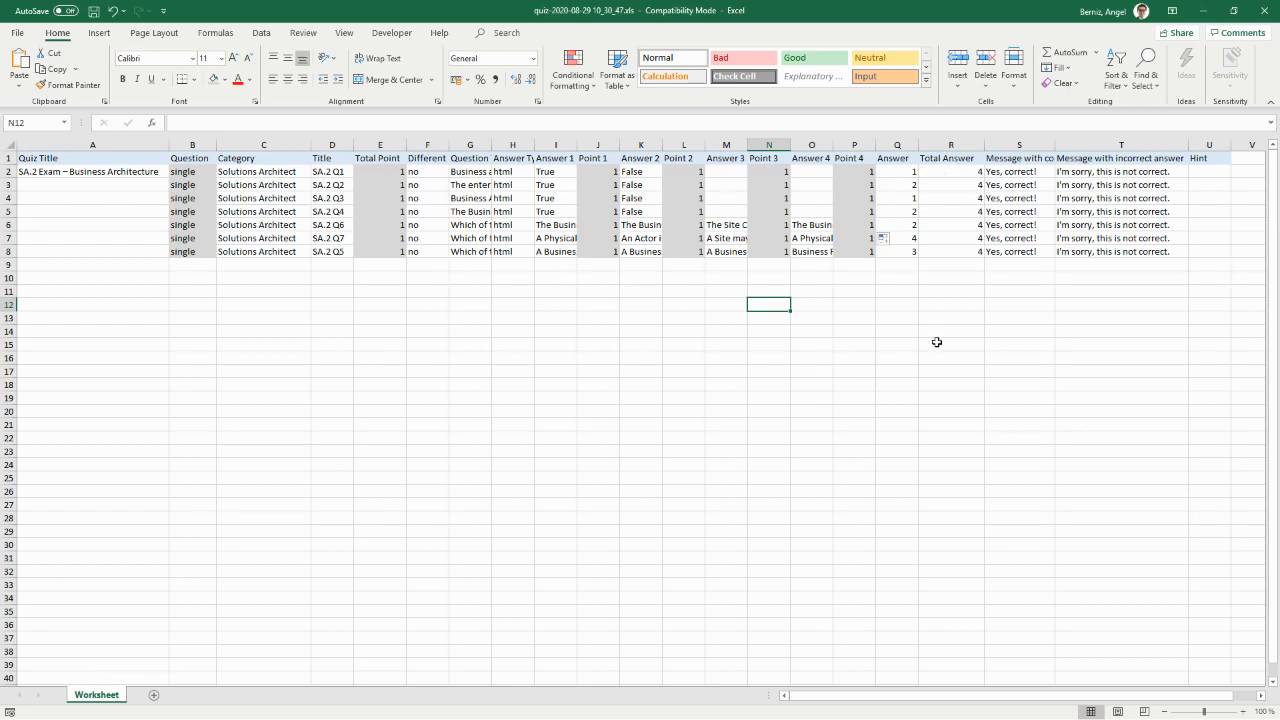
- Shade the correct-answer message, incorrect-answer message and Hint cells S2:U8 light gray
click(944, 306)
drag(1031, 170, 1199, 256)
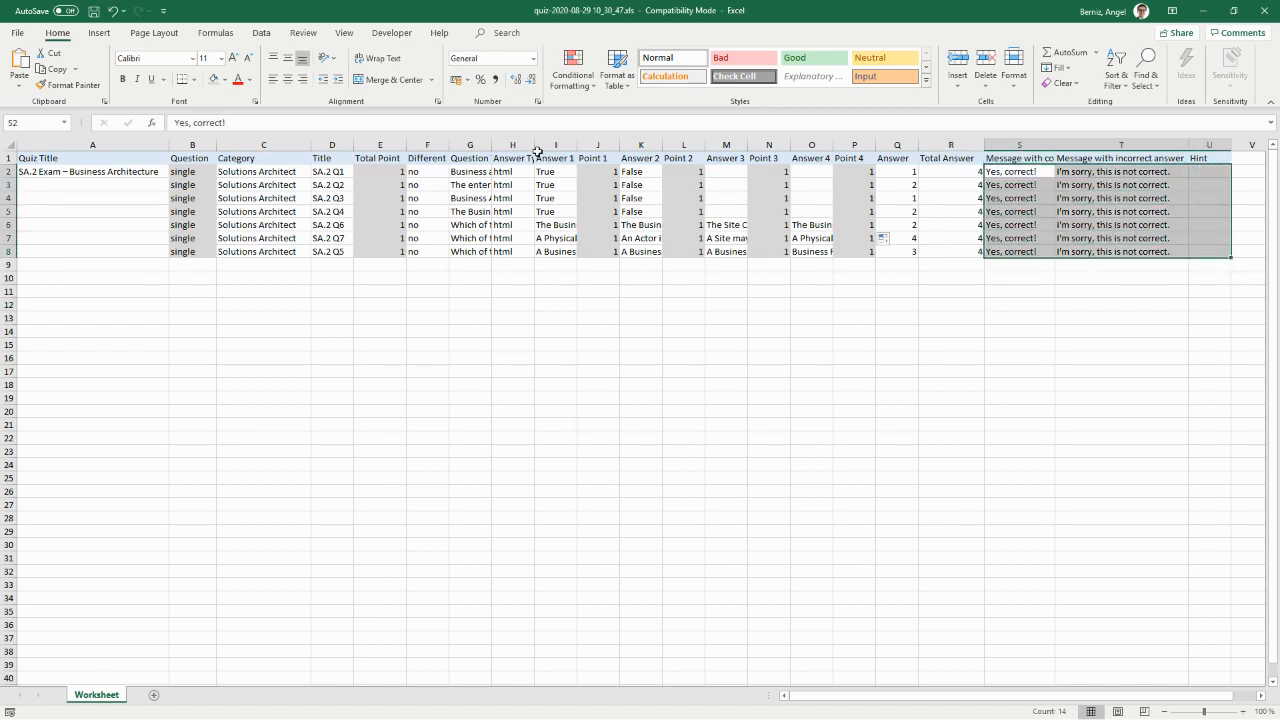
click(213, 79)
click(850, 370)
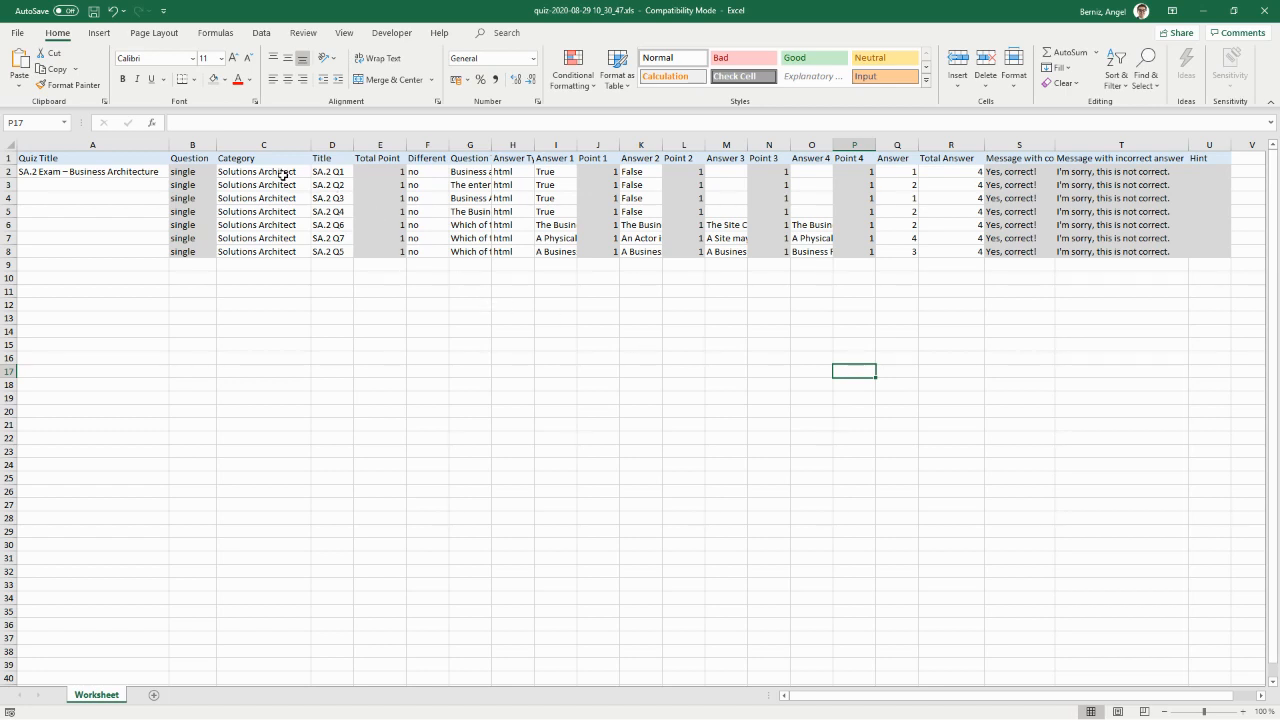
- Highlight the quiz title in A2 with a yellow fill
click(130, 172)
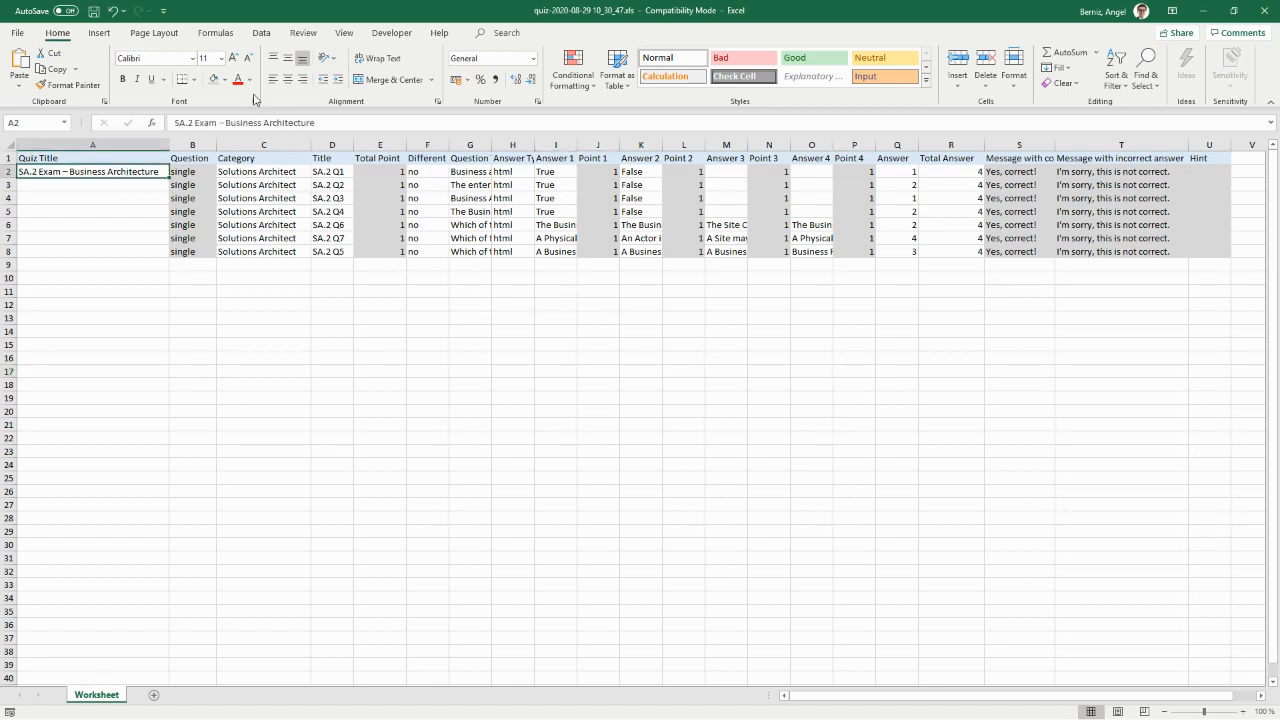
click(225, 80)
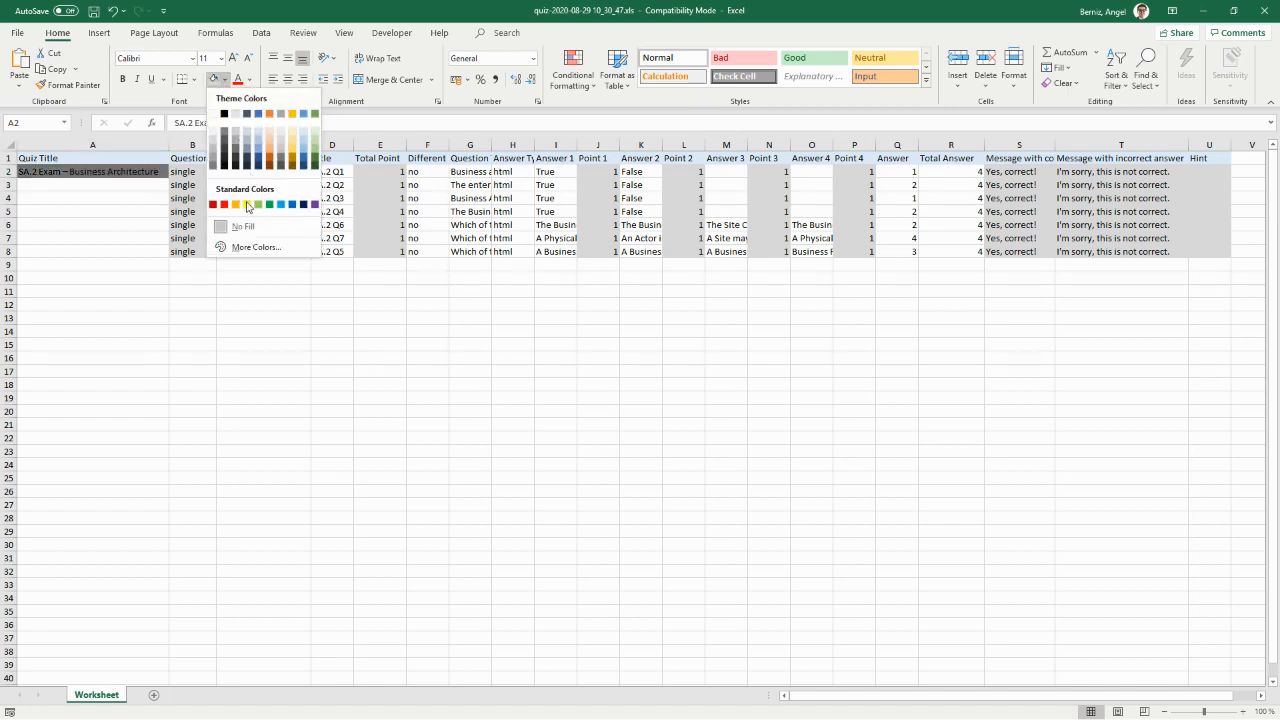
click(247, 205)
click(88, 224)
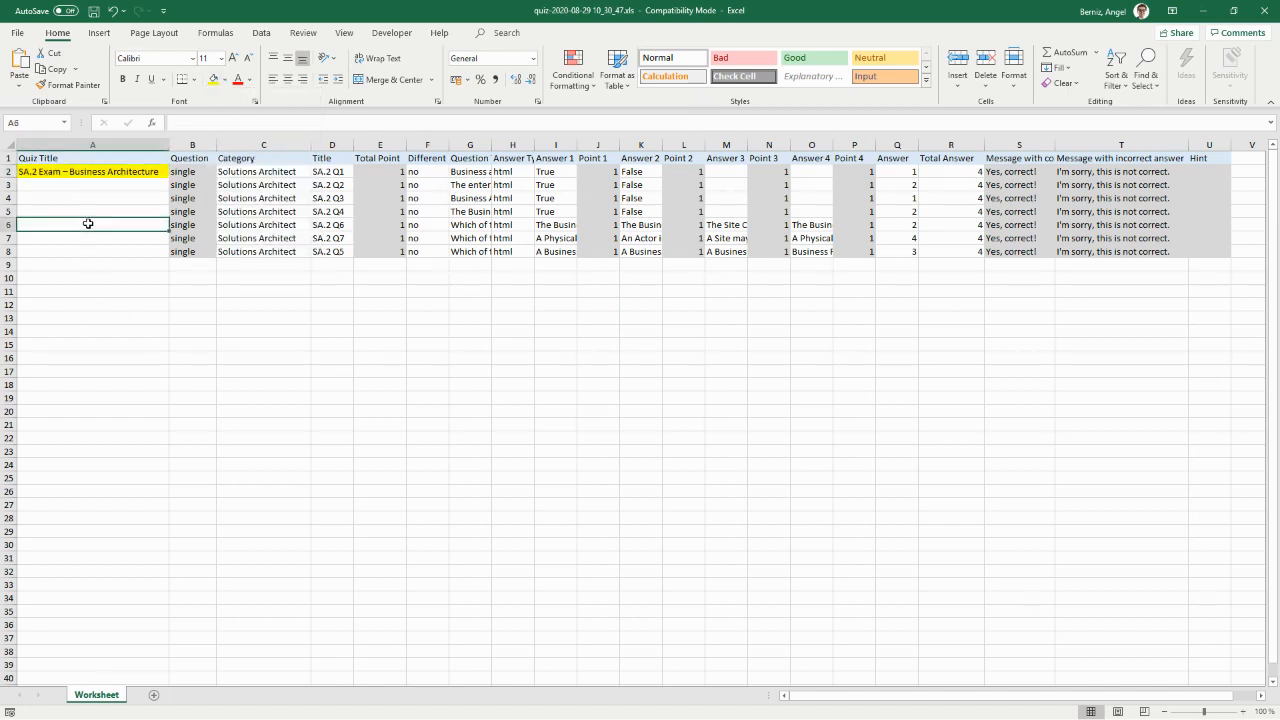
click(69, 161)
click(65, 172)
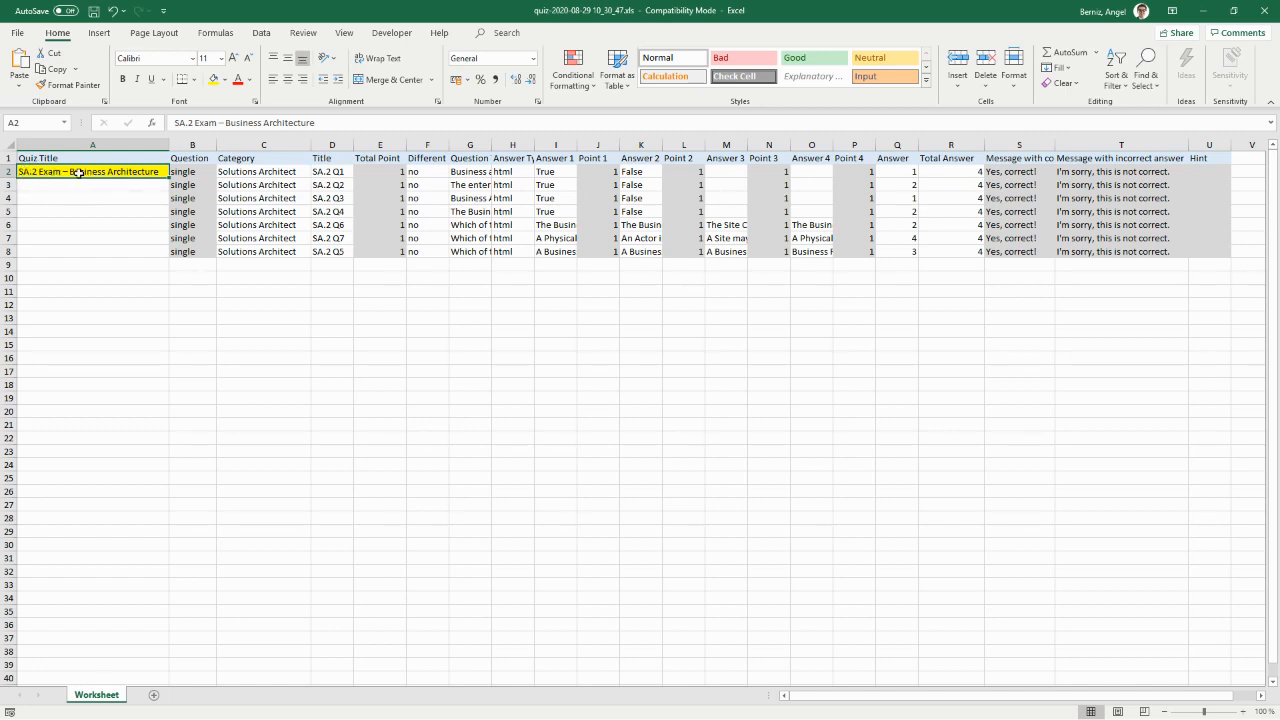
- Highlight the Category cells C2:C8 and the Title cells D2:D8 in yellow
drag(276, 173, 278, 251)
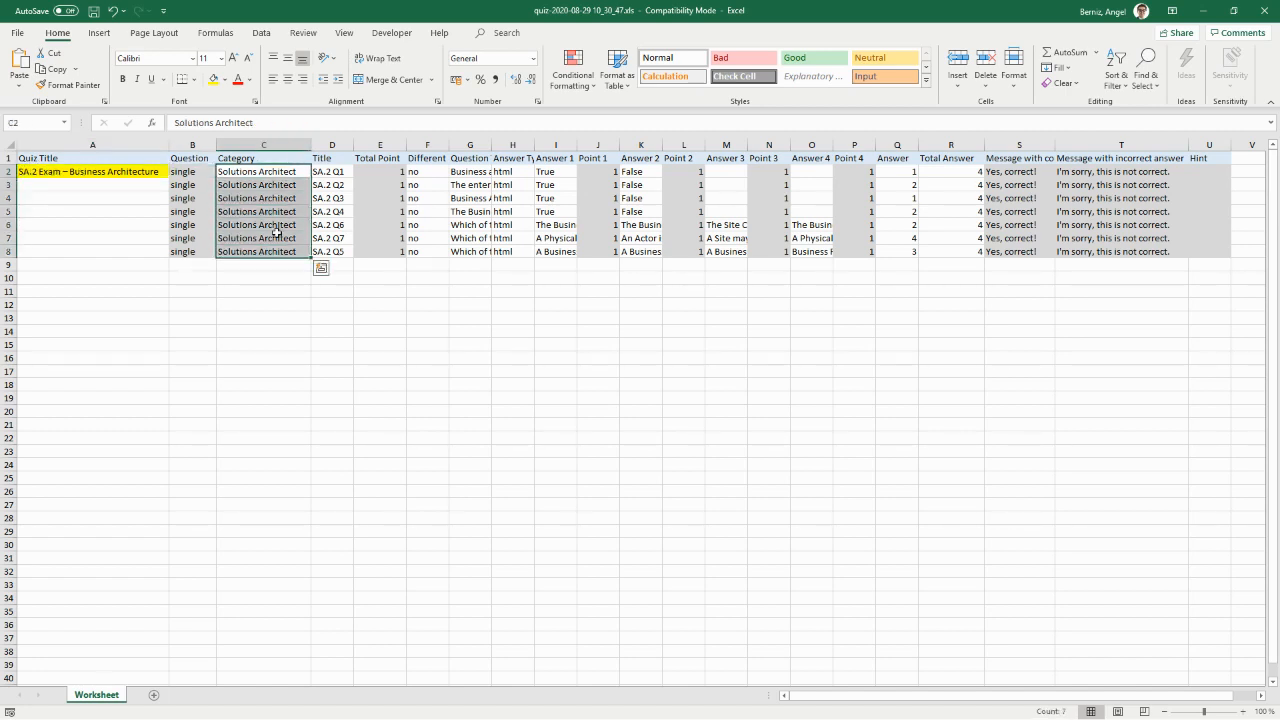
click(217, 88)
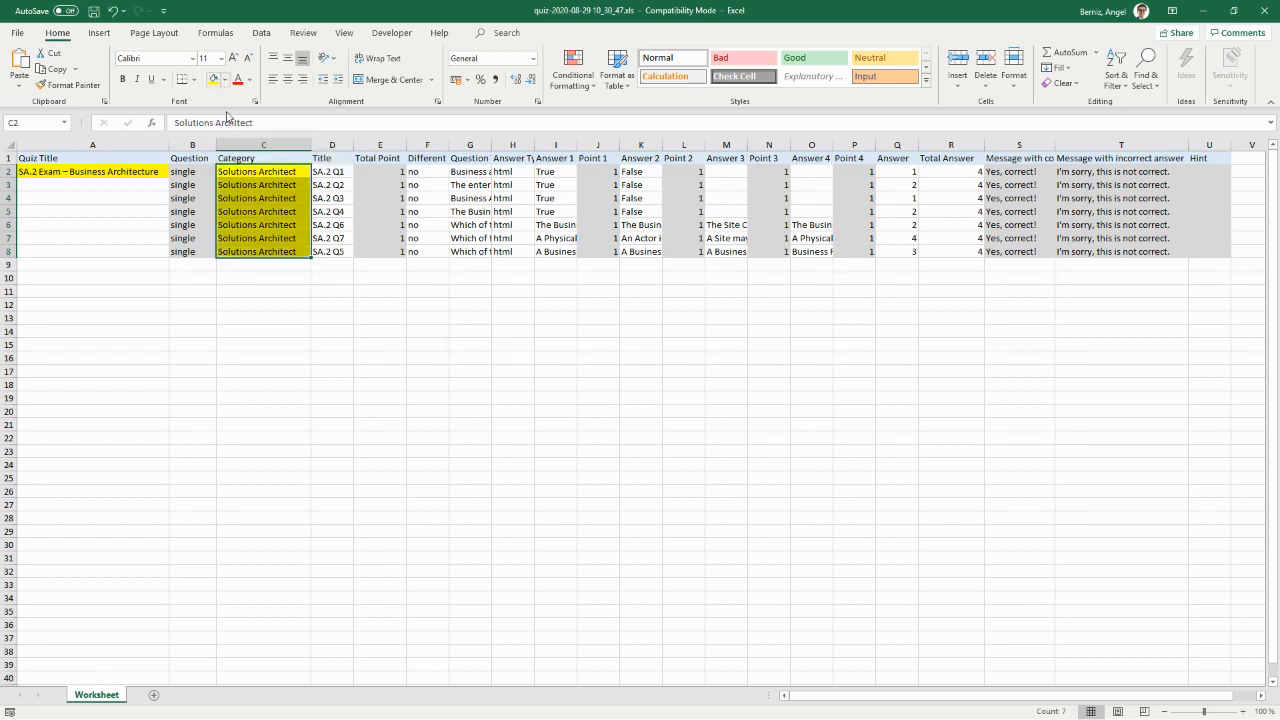
drag(330, 172, 323, 244)
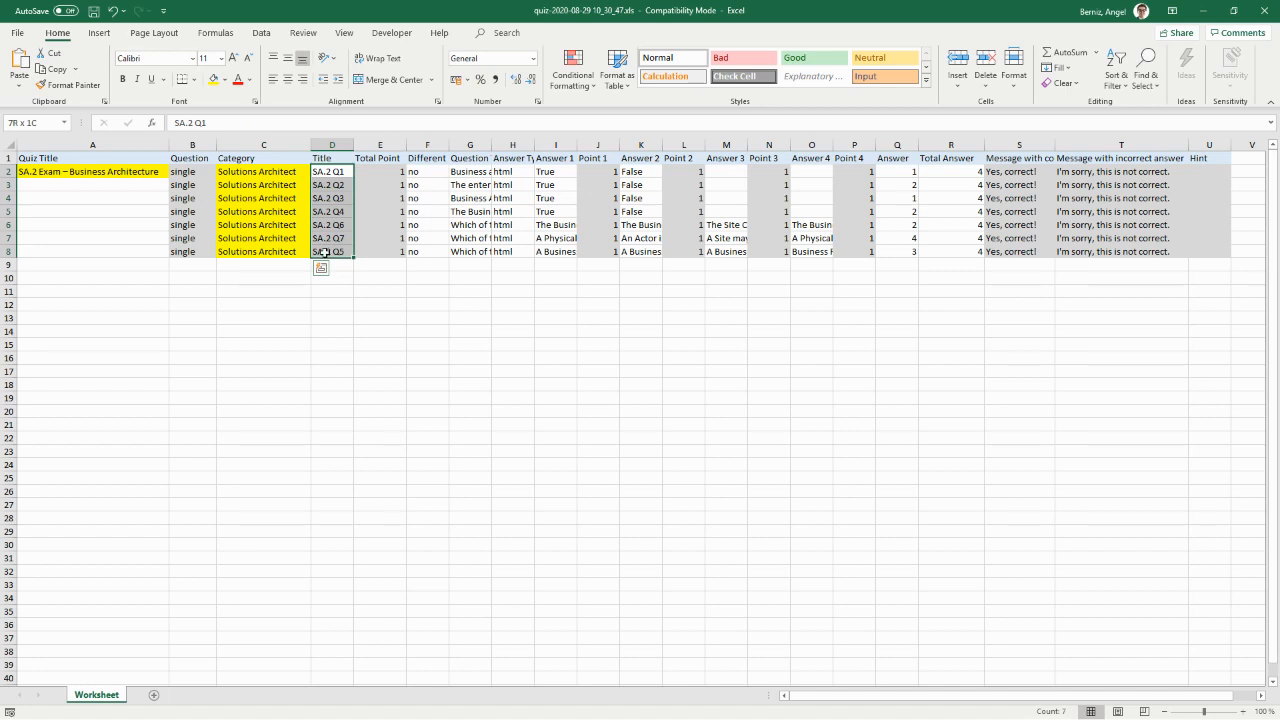
click(212, 82)
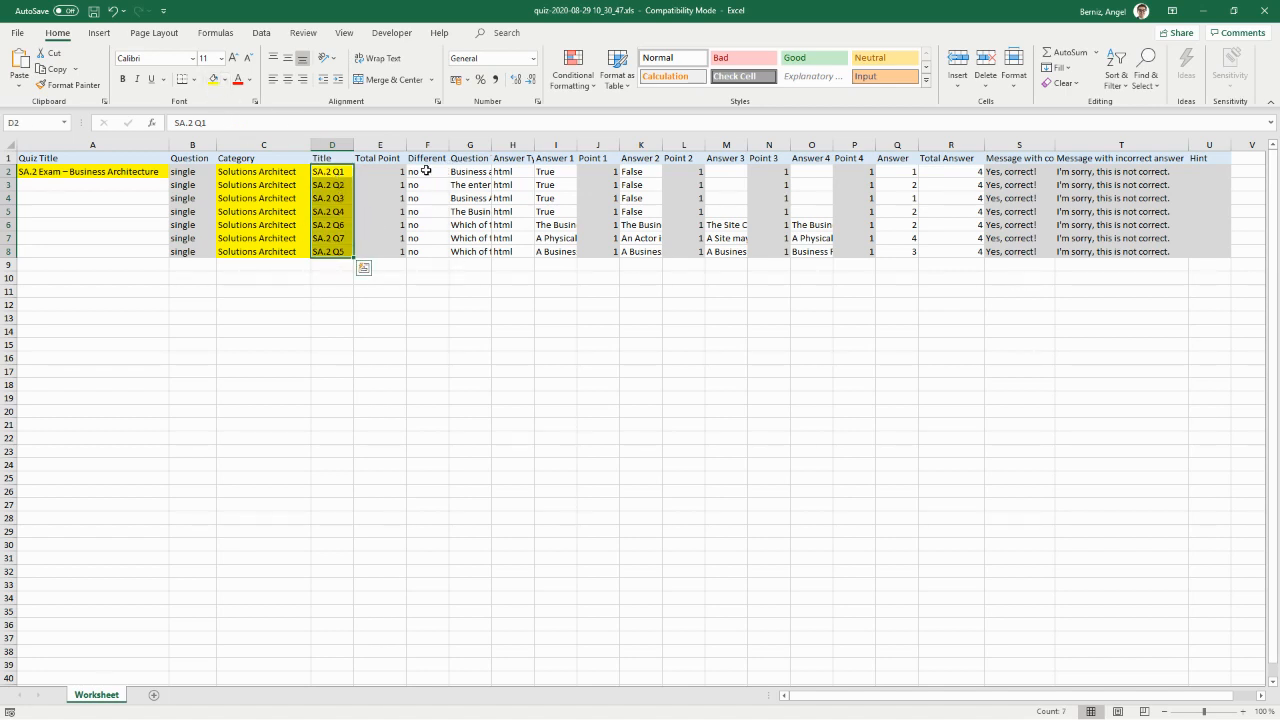
- Shade the cells F2:F8 under the Different heading light gray
drag(427, 172, 426, 250)
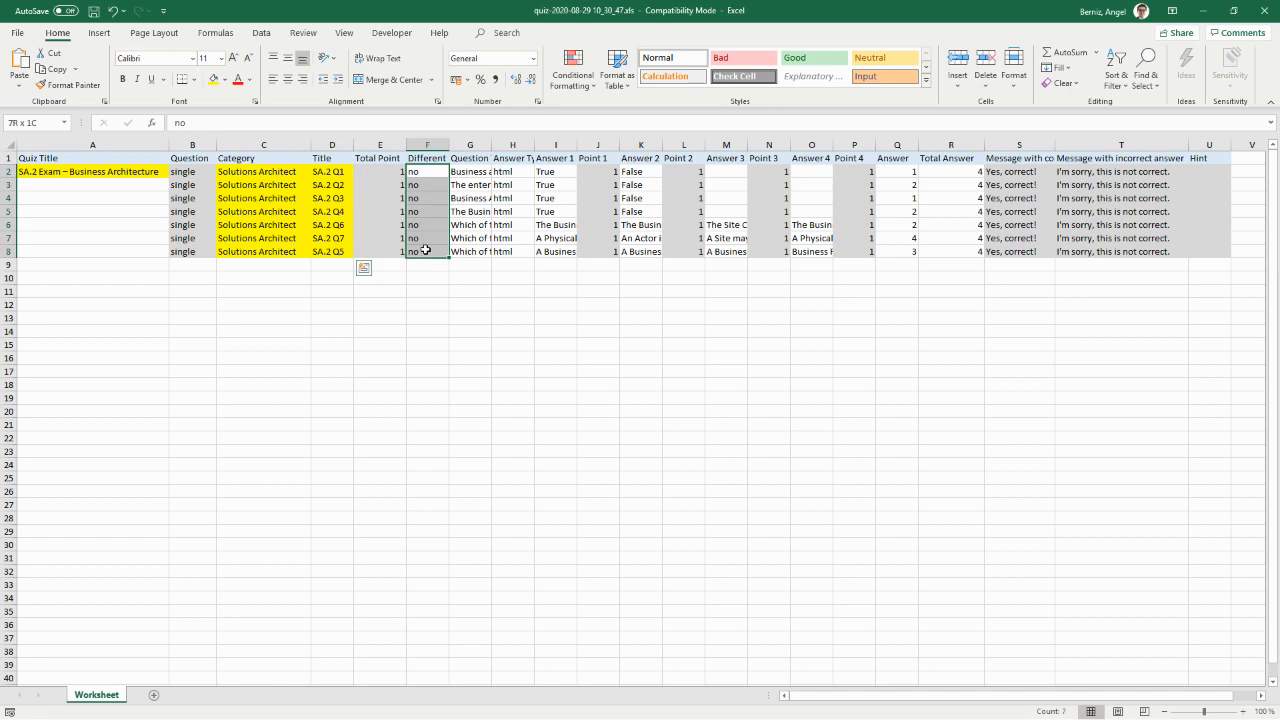
click(225, 80)
click(213, 145)
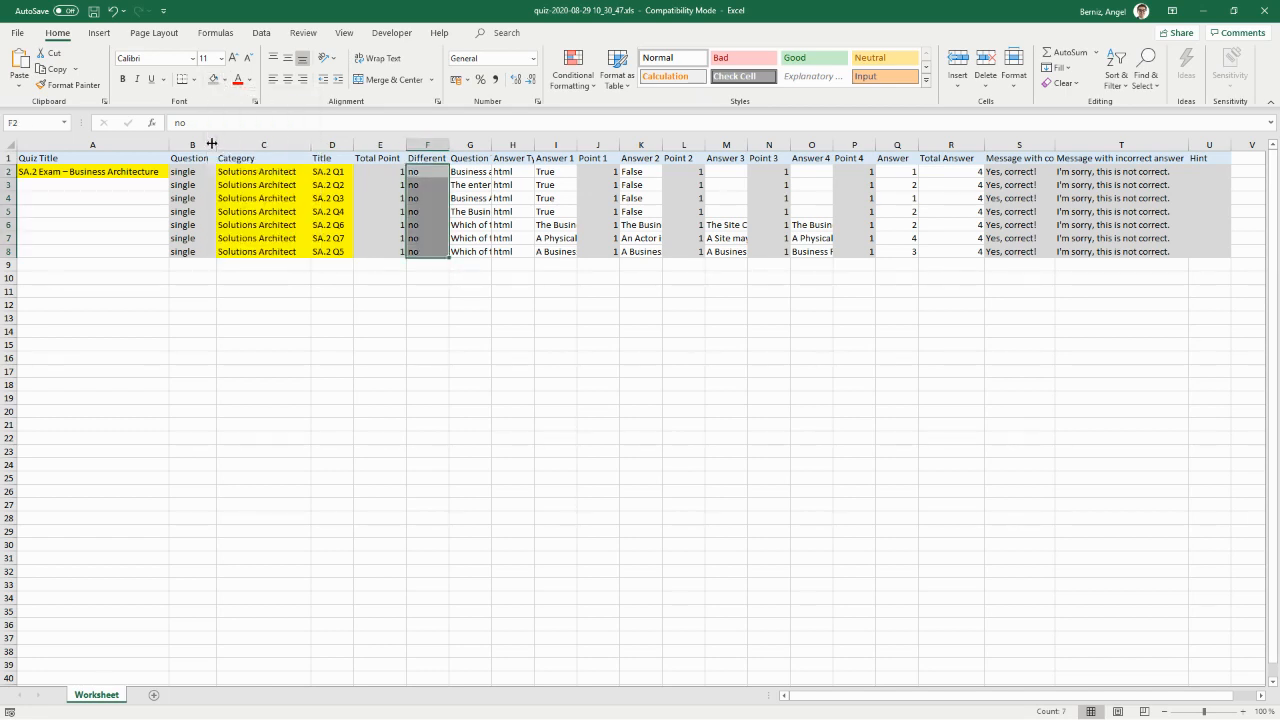
click(428, 331)
drag(427, 172, 425, 252)
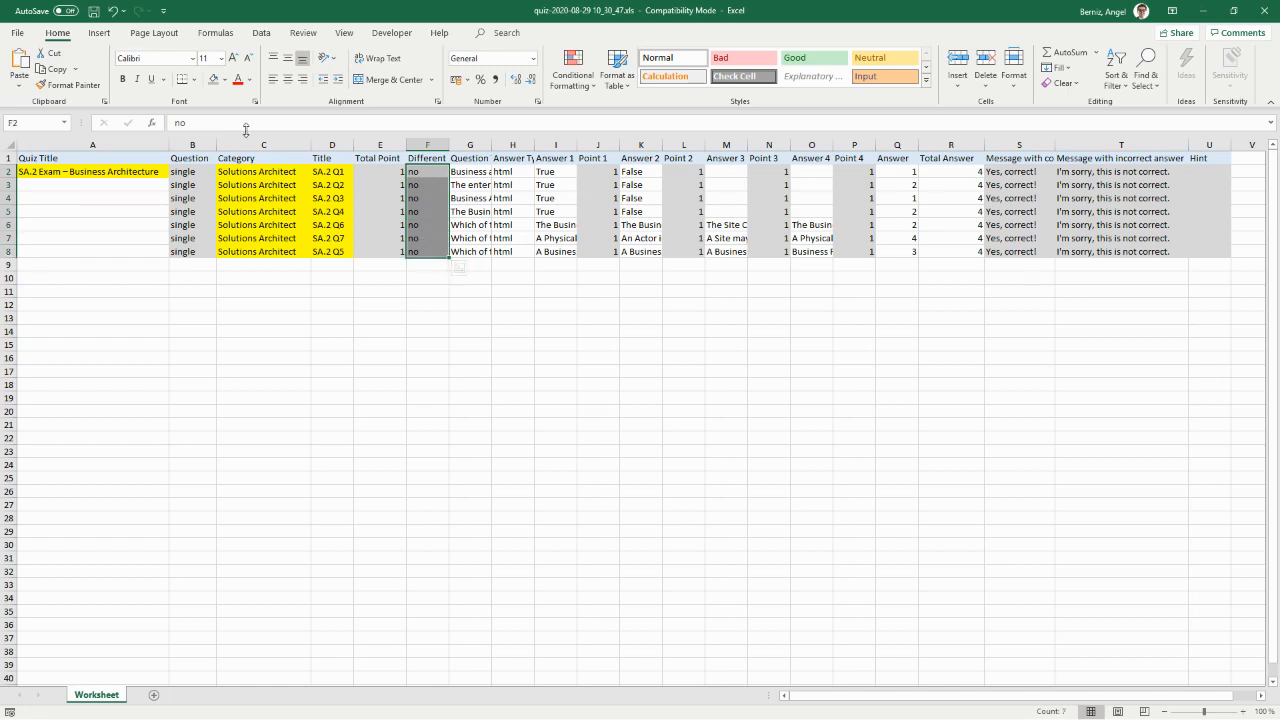
click(225, 80)
click(213, 141)
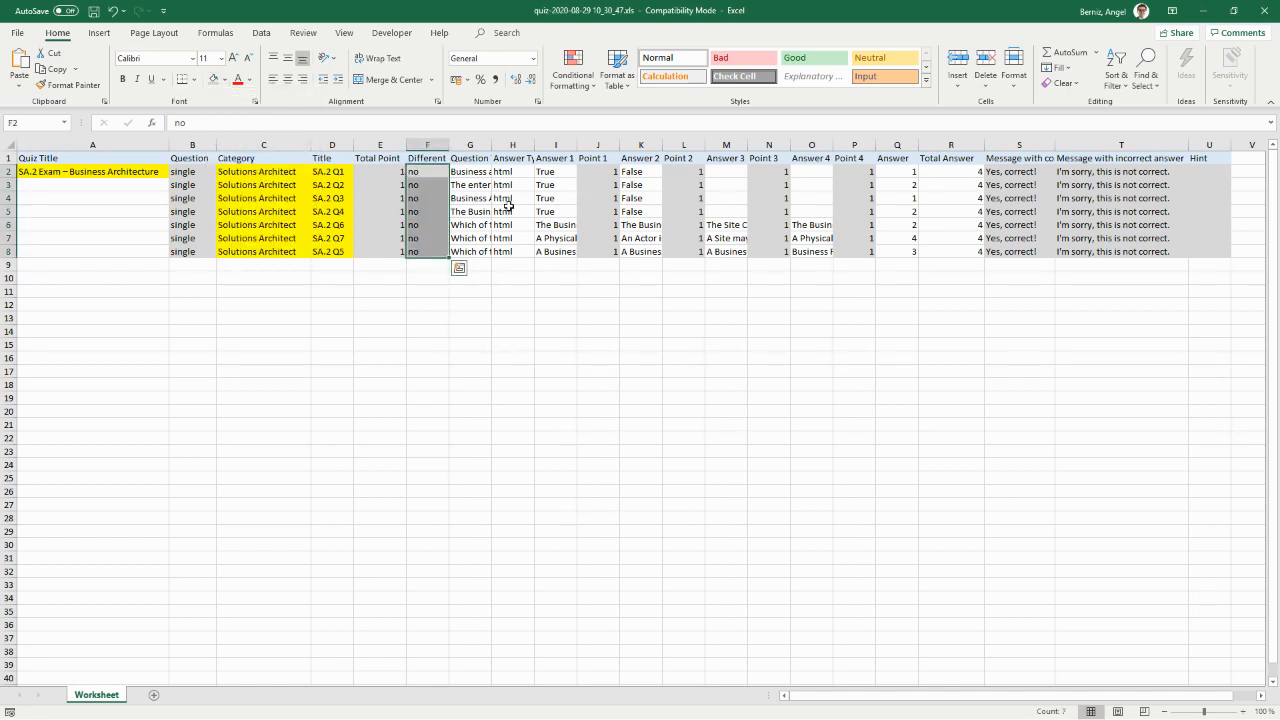
- Shade the answer type cells H2:H8 light gray
drag(511, 172, 512, 252)
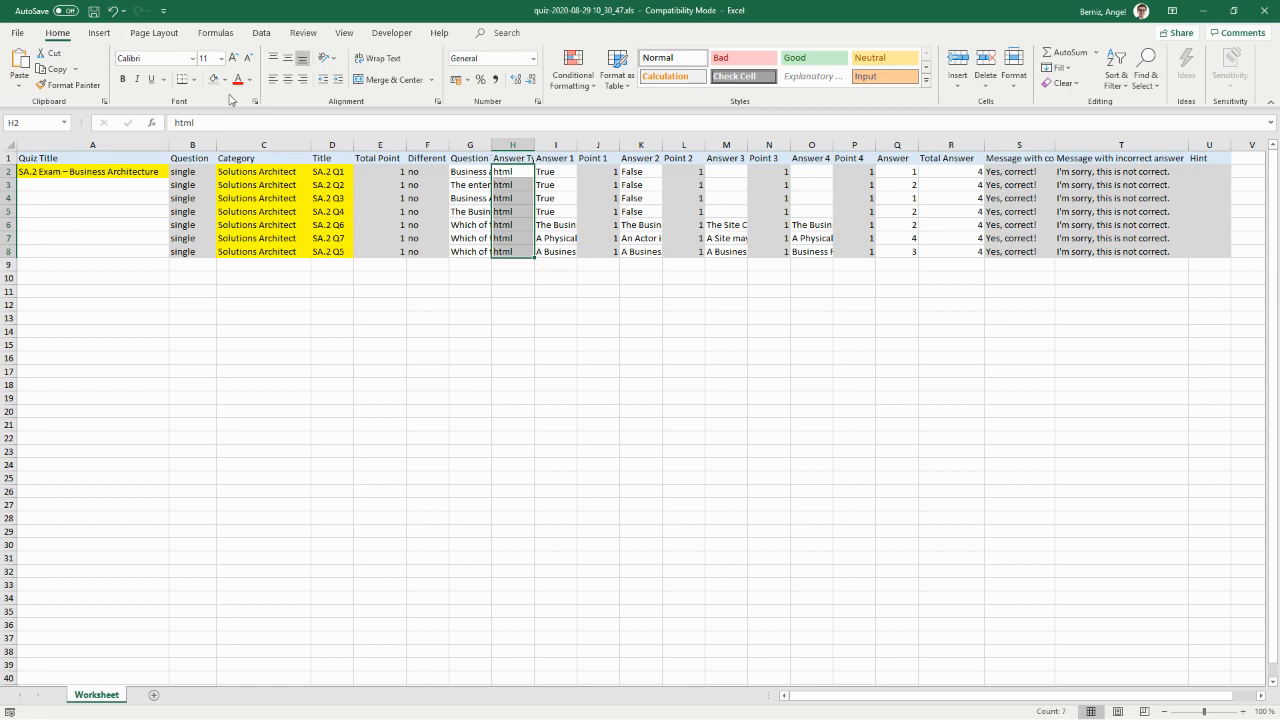
click(214, 80)
click(517, 330)
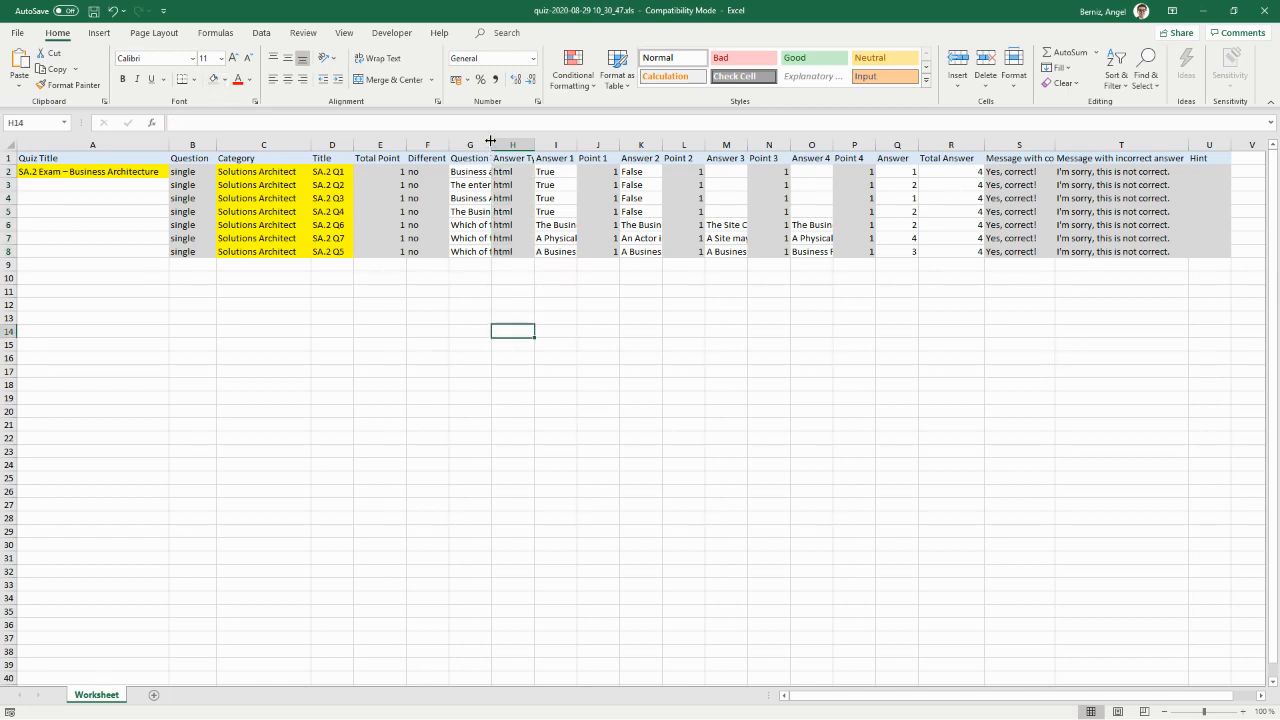
- Autofit the Question Text column to its full contents and check the question texts in G6 and G2
drag(490, 140, 530, 140)
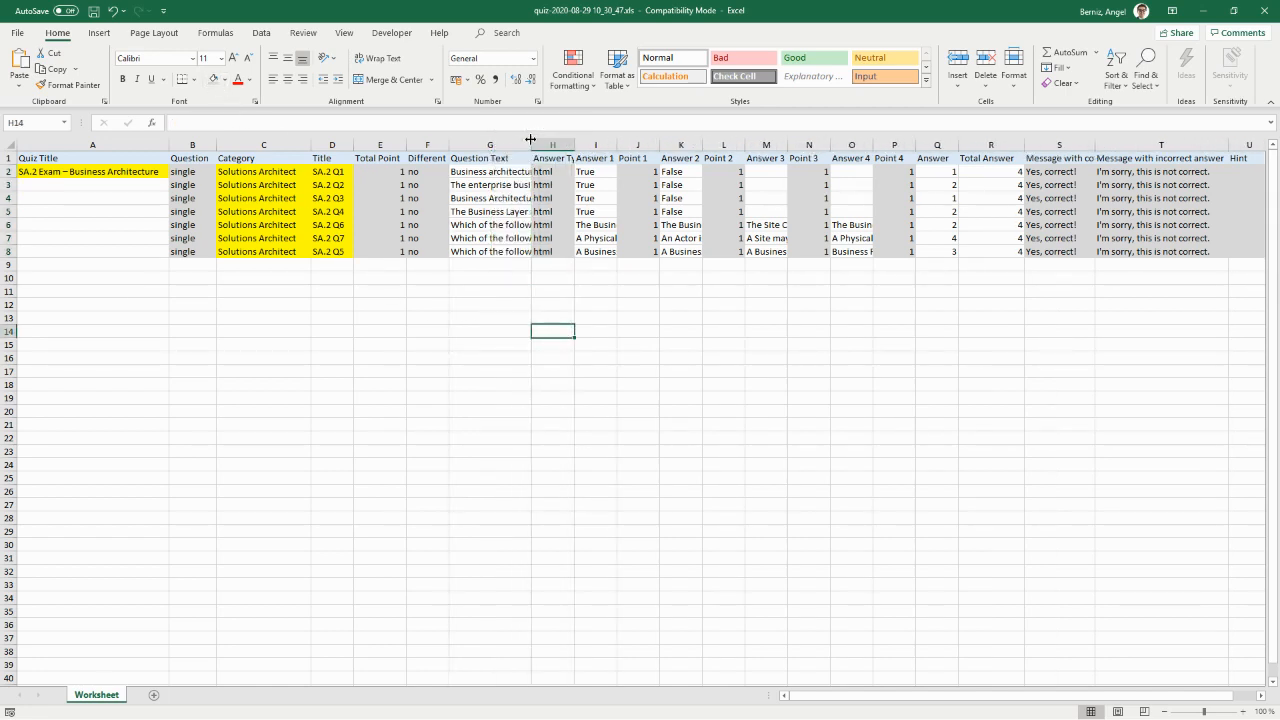
double_click(530, 139)
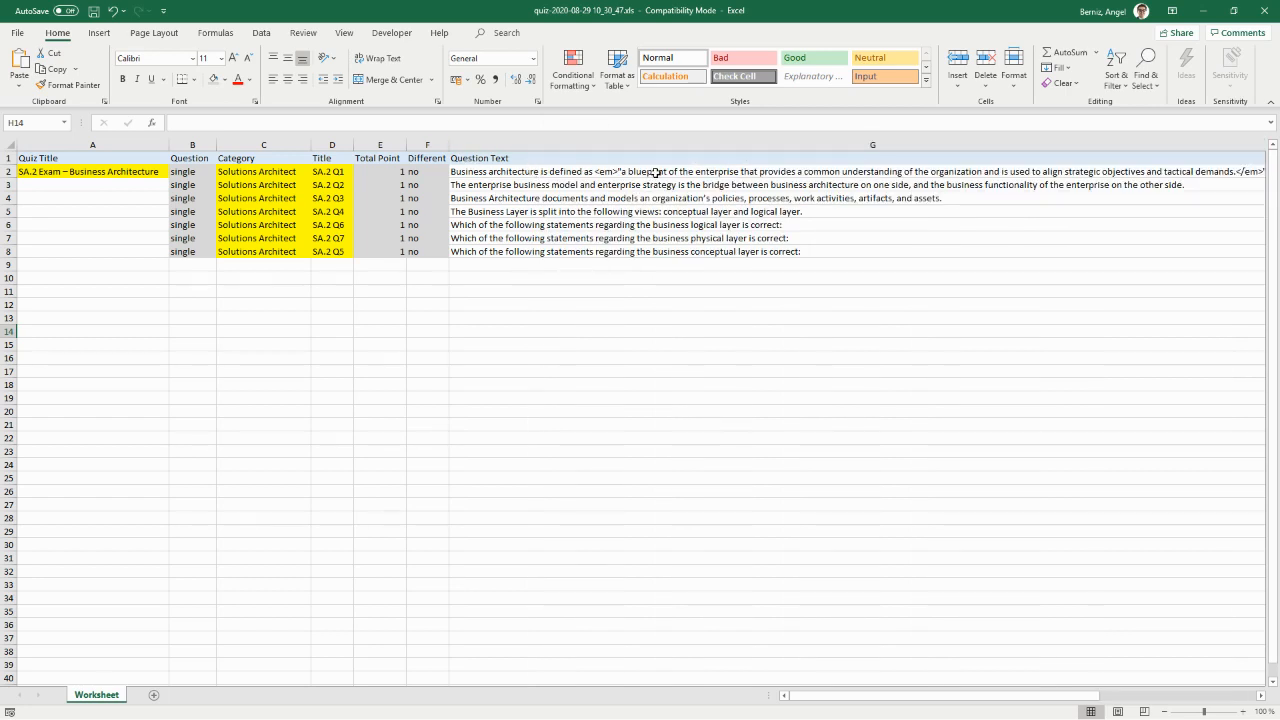
click(501, 224)
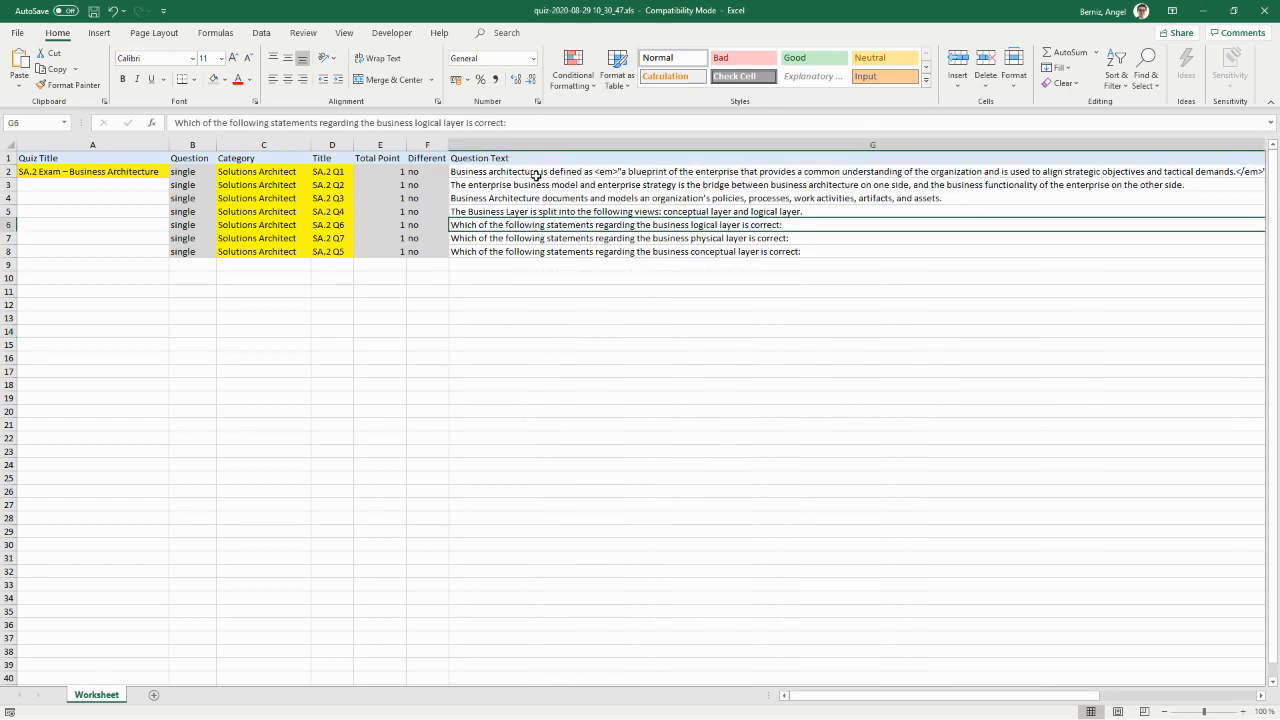
click(537, 172)
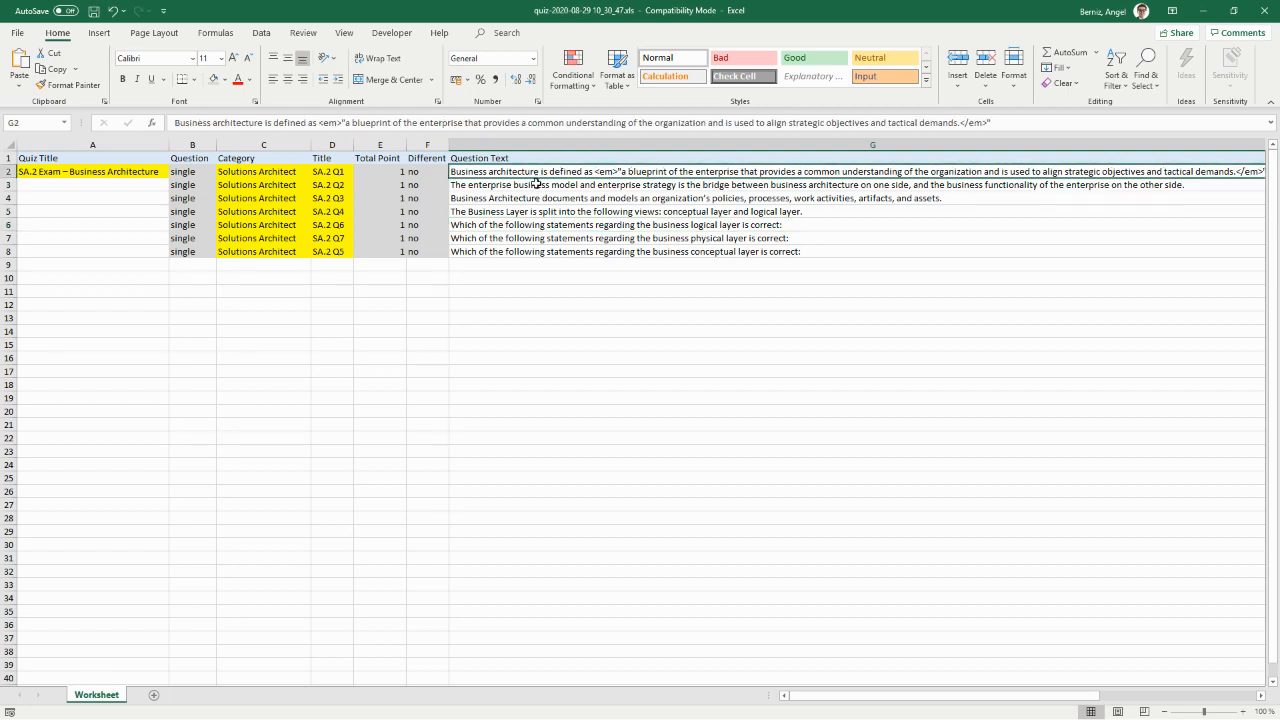
- Review the question texts in G3 and G4, and narrow the Question Text column so the answer columns fit beside it
click(529, 186)
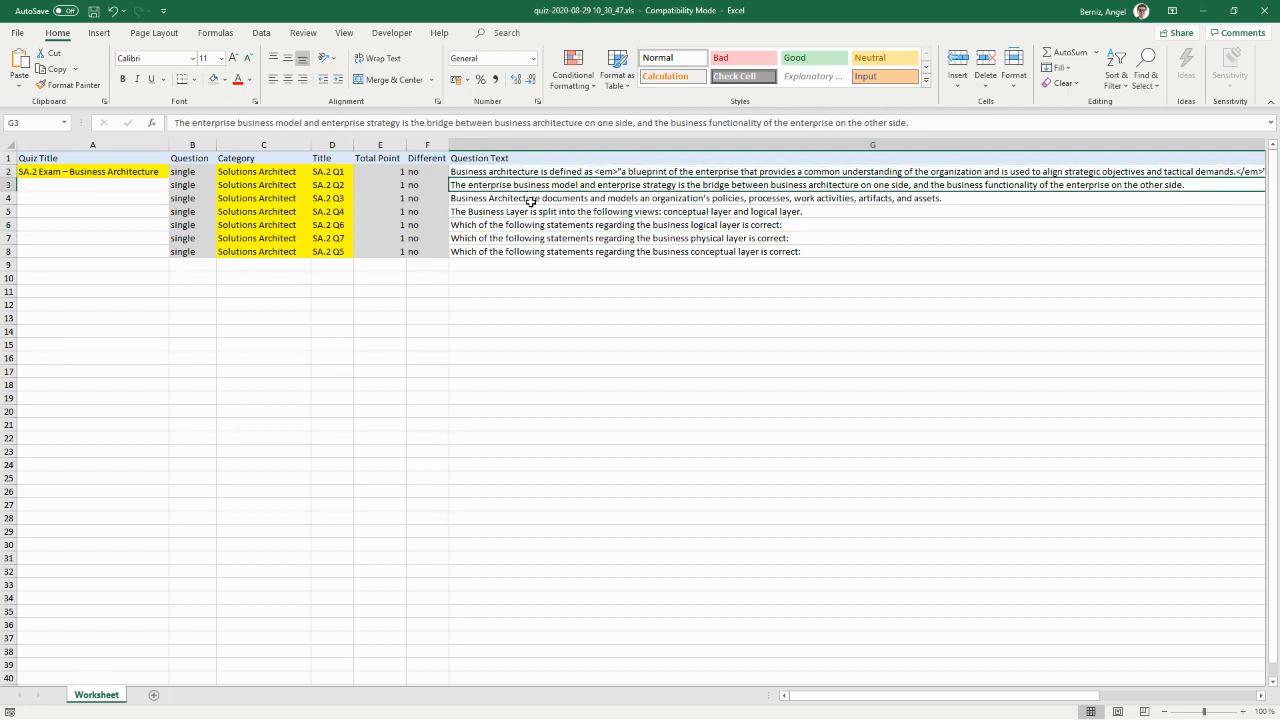
click(530, 199)
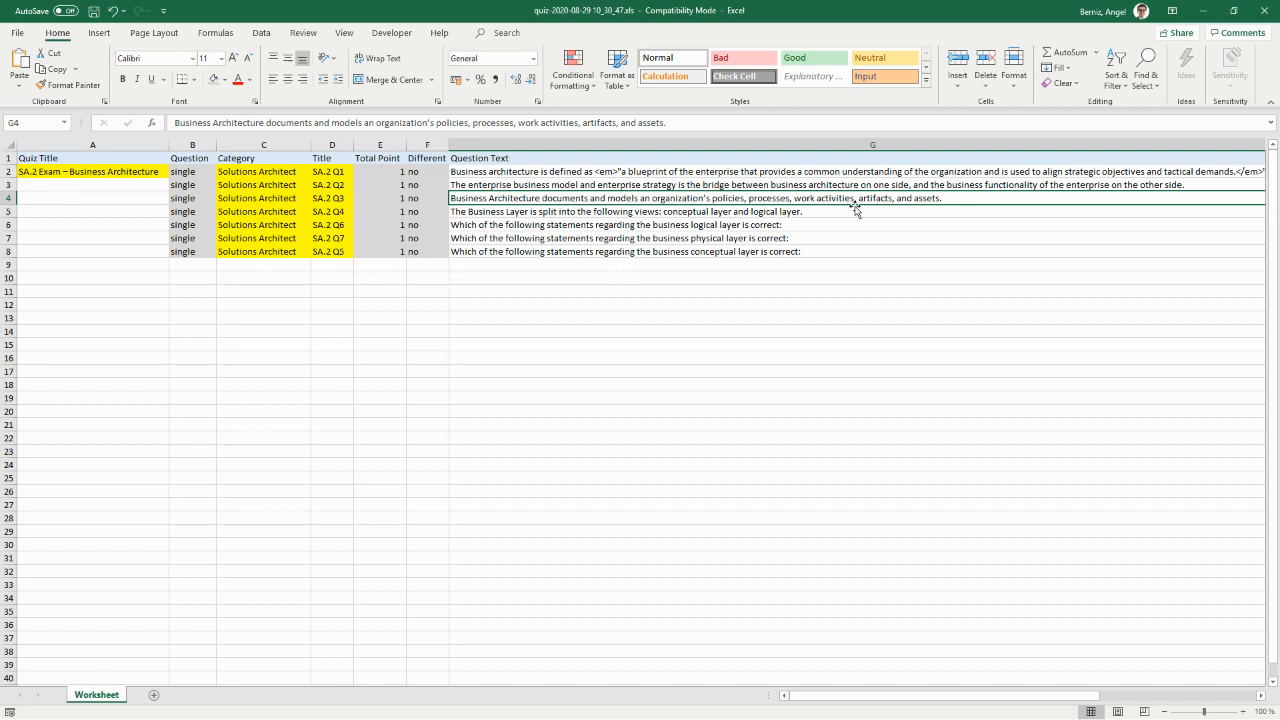
double_click(927, 197)
drag(800, 198, 304, 181)
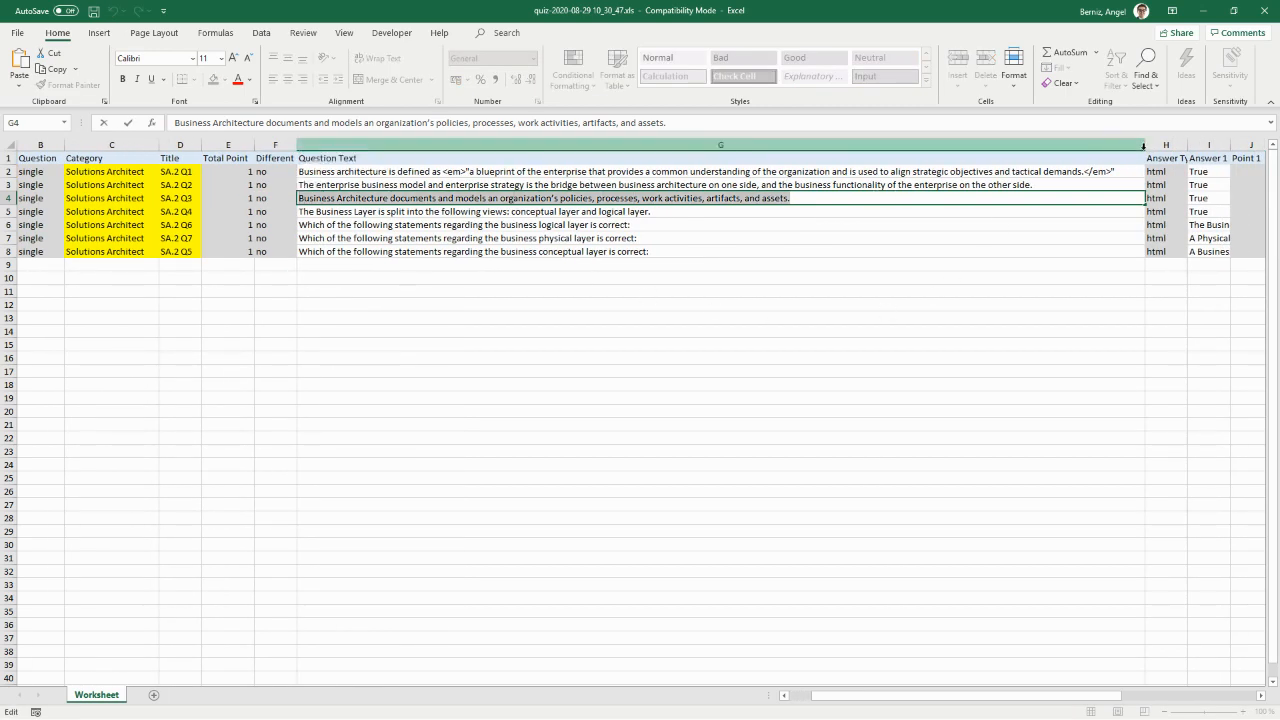
click(1146, 147)
drag(1144, 145, 1096, 143)
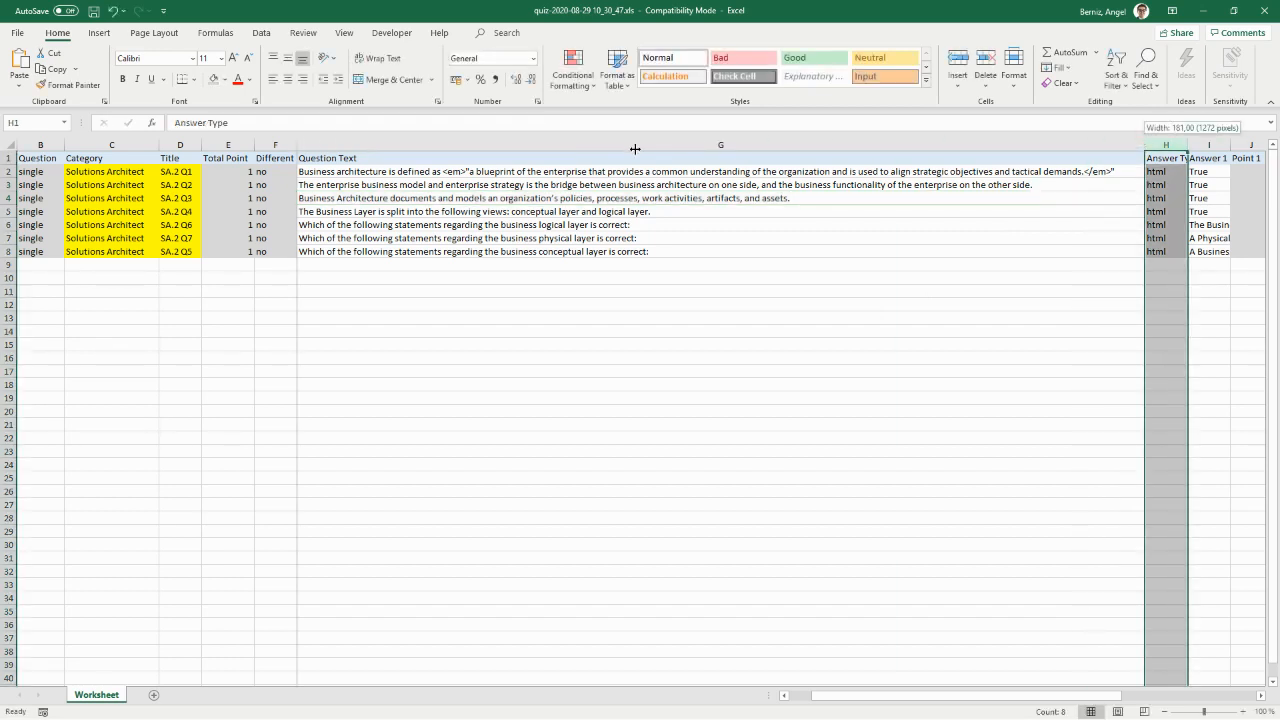
drag(686, 152, 669, 145)
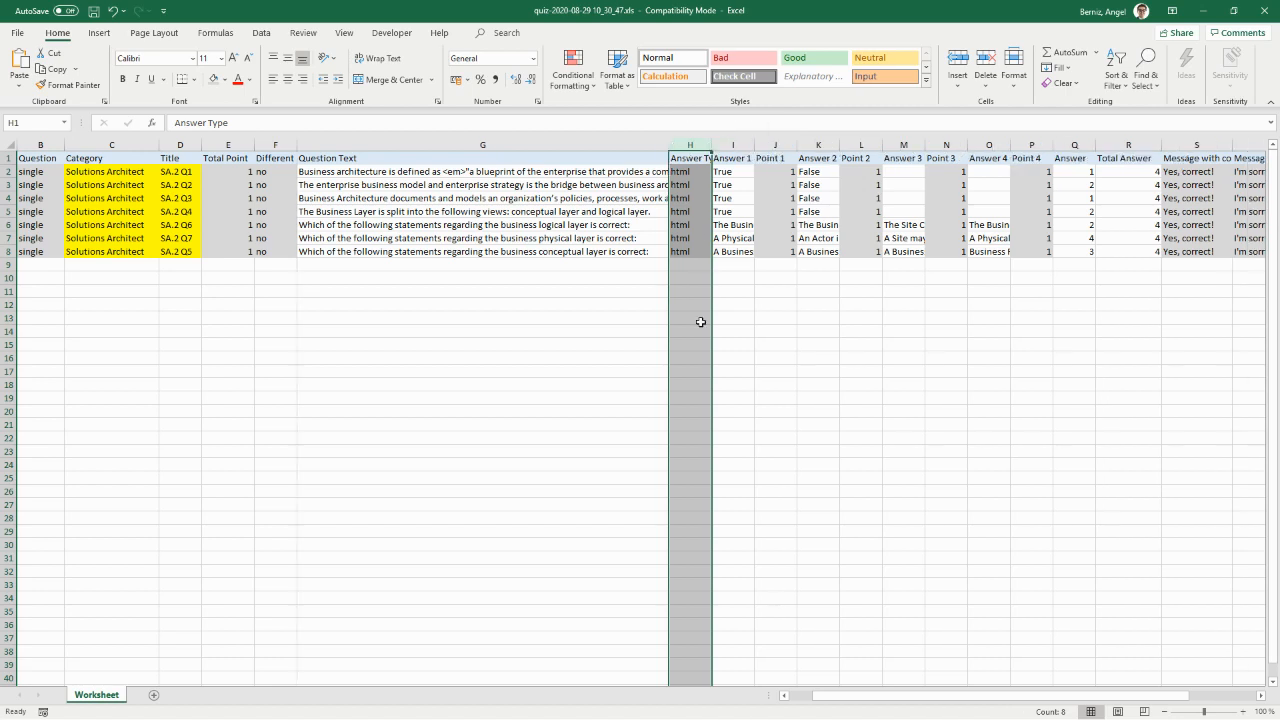
click(598, 372)
- Highlight the True cells I2:I5 under Answer 1 and the False cells K2:K5 under Answer 2 in yellow
drag(738, 173, 734, 213)
click(225, 79)
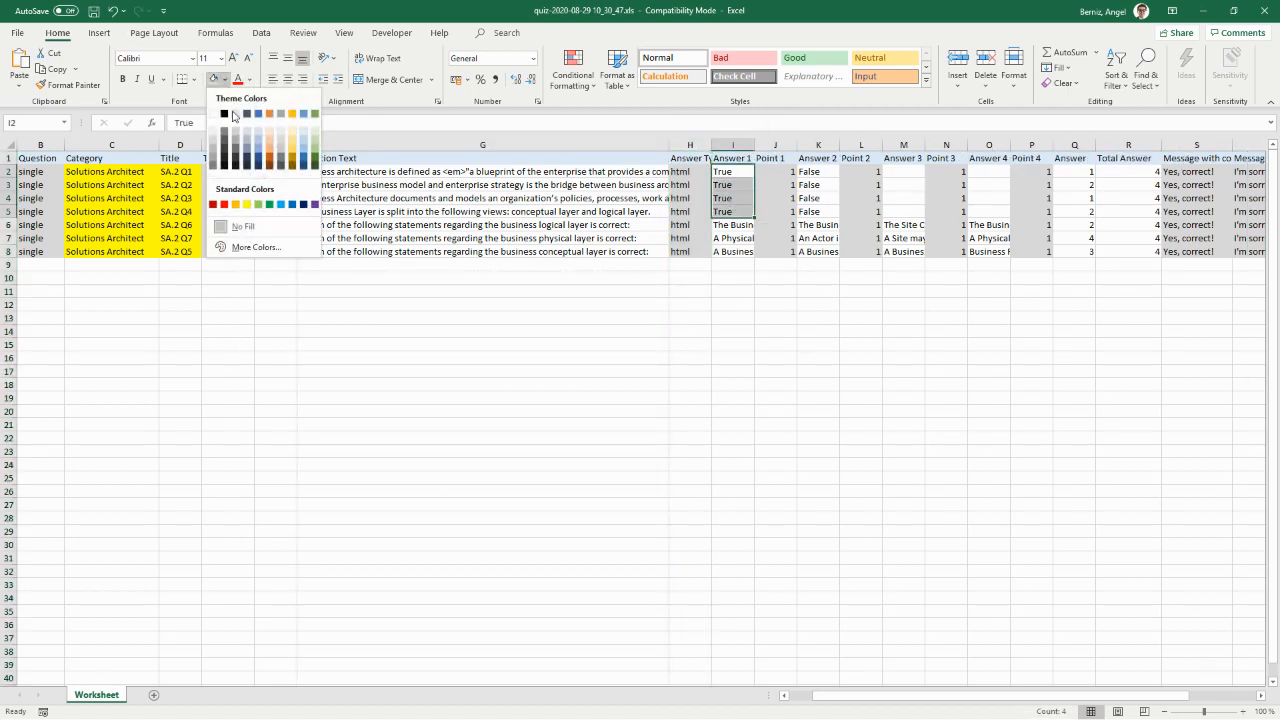
click(247, 205)
drag(828, 172, 822, 213)
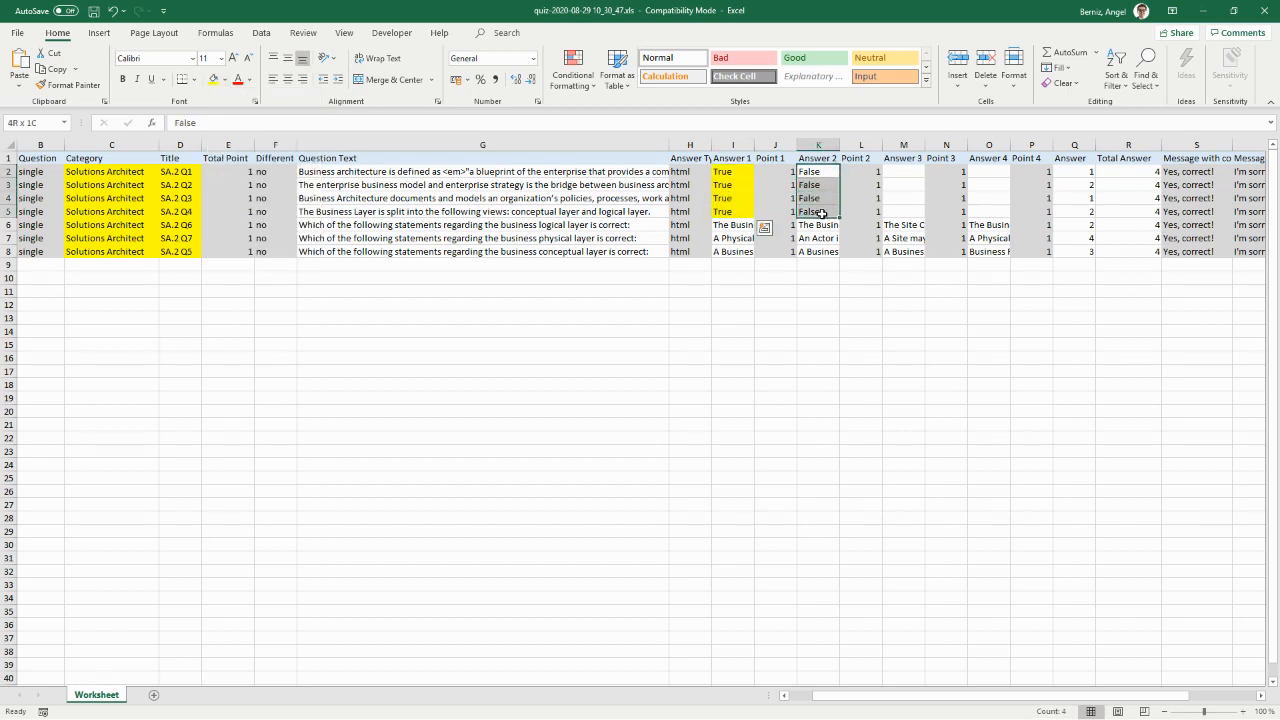
click(213, 79)
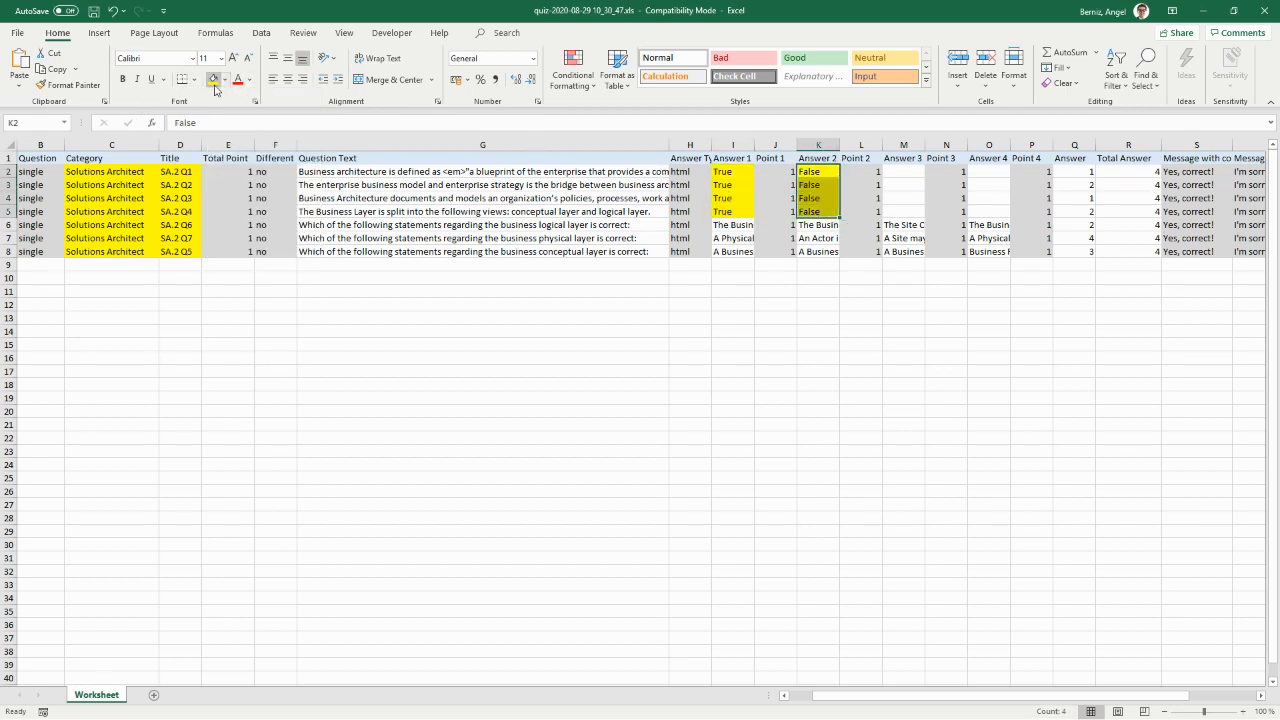
click(815, 384)
- Clear the contents of N2:P5, covering Point 3, Answer 4 and Point 4 of the true/false questions
drag(903, 173, 909, 201)
click(989, 174)
drag(989, 174, 989, 209)
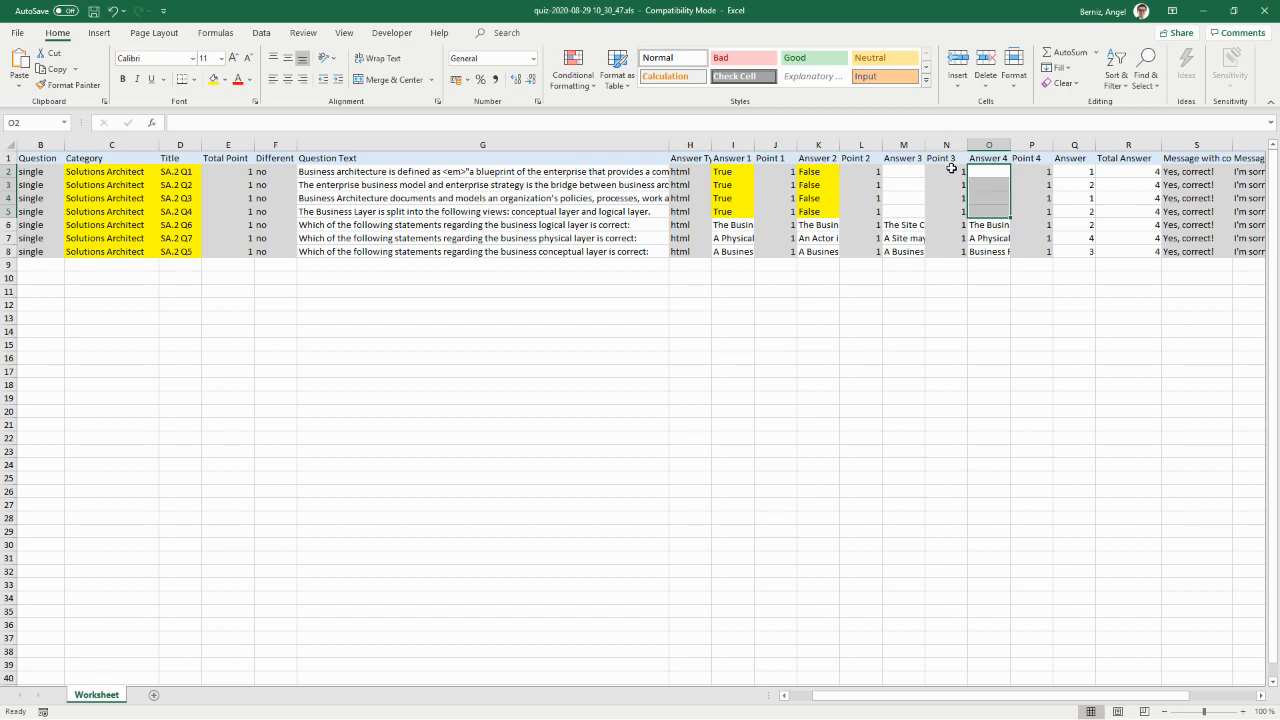
drag(951, 169, 1018, 207)
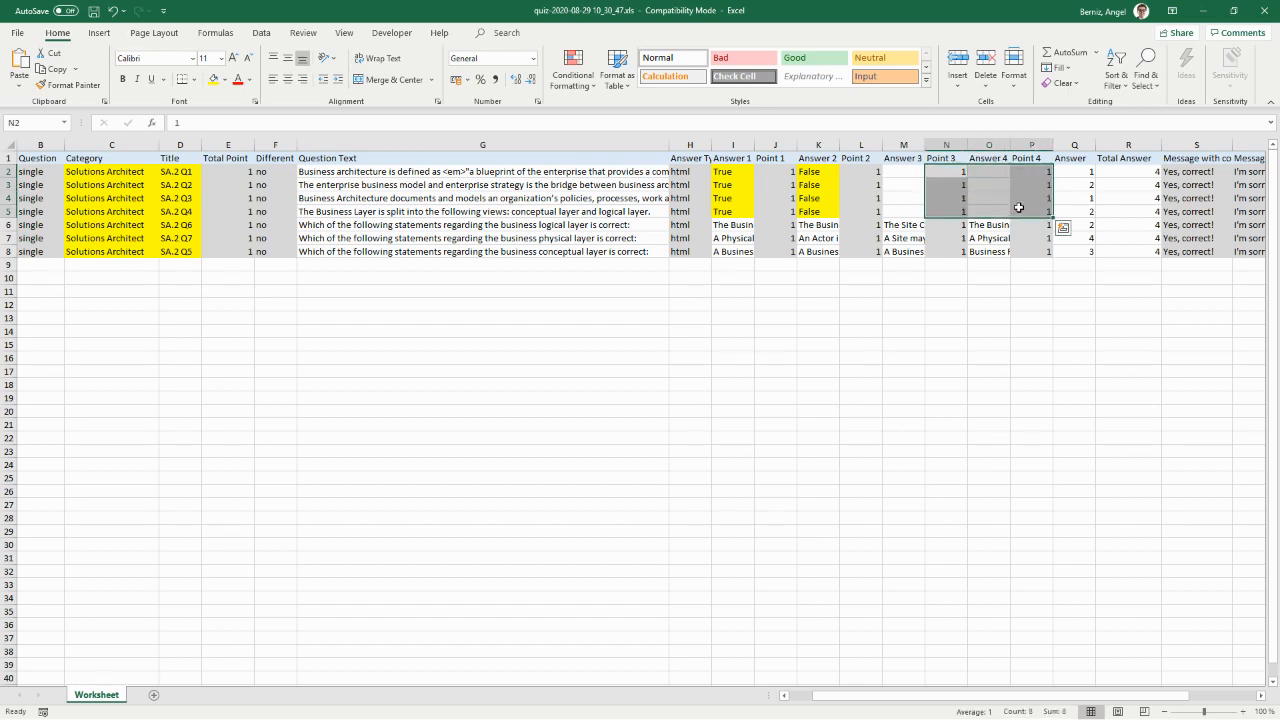
key(Delete)
click(942, 361)
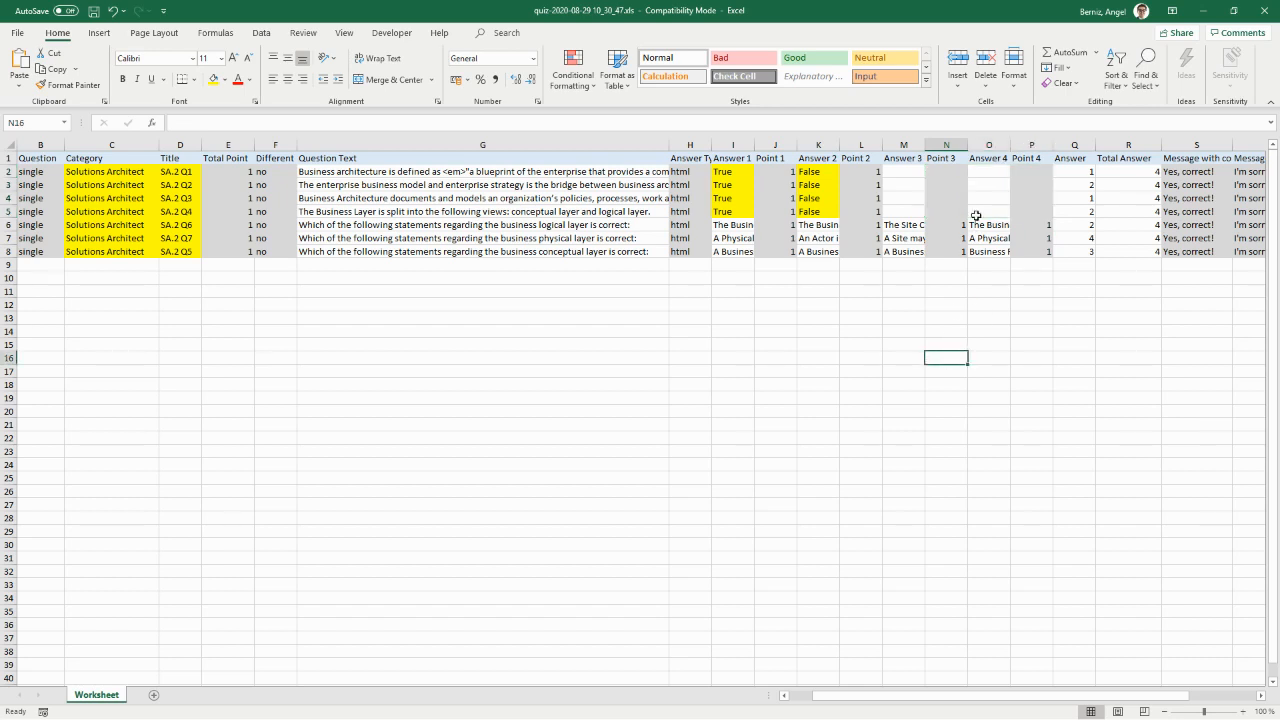
- Review the True and False options in I2:I5 and K2:K5 alongside the Answer 3 heading
click(746, 171)
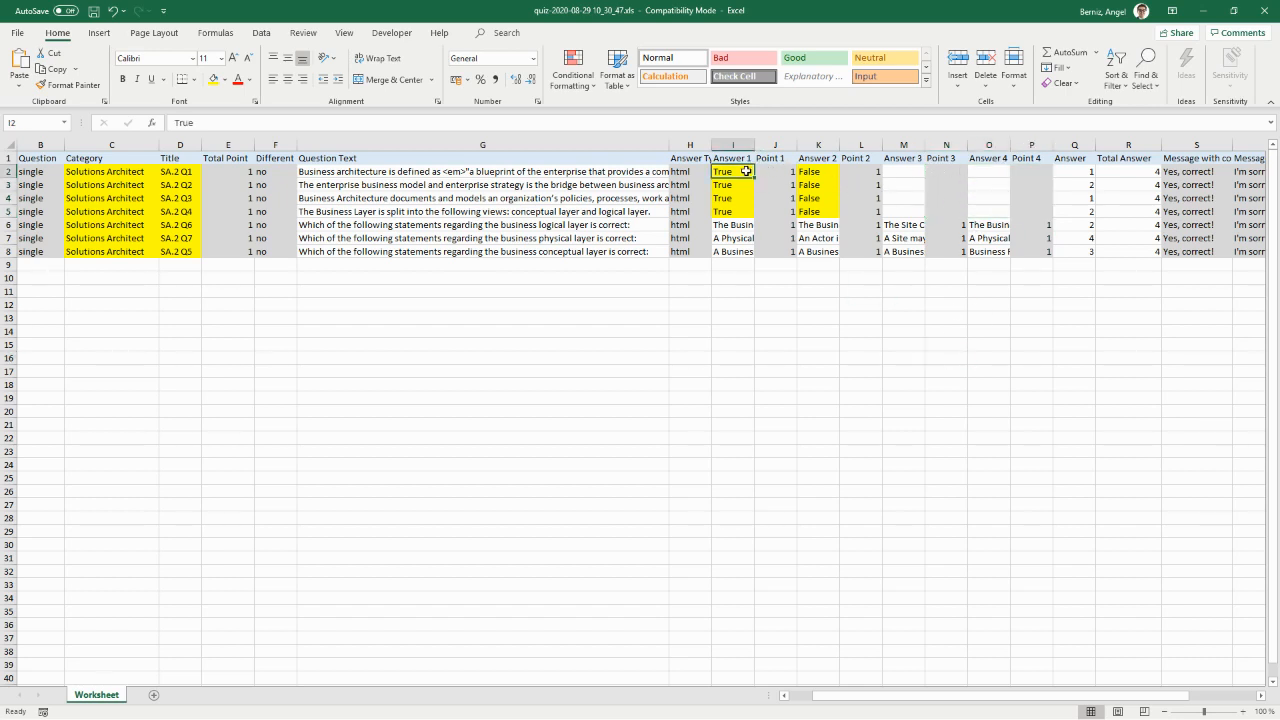
click(915, 159)
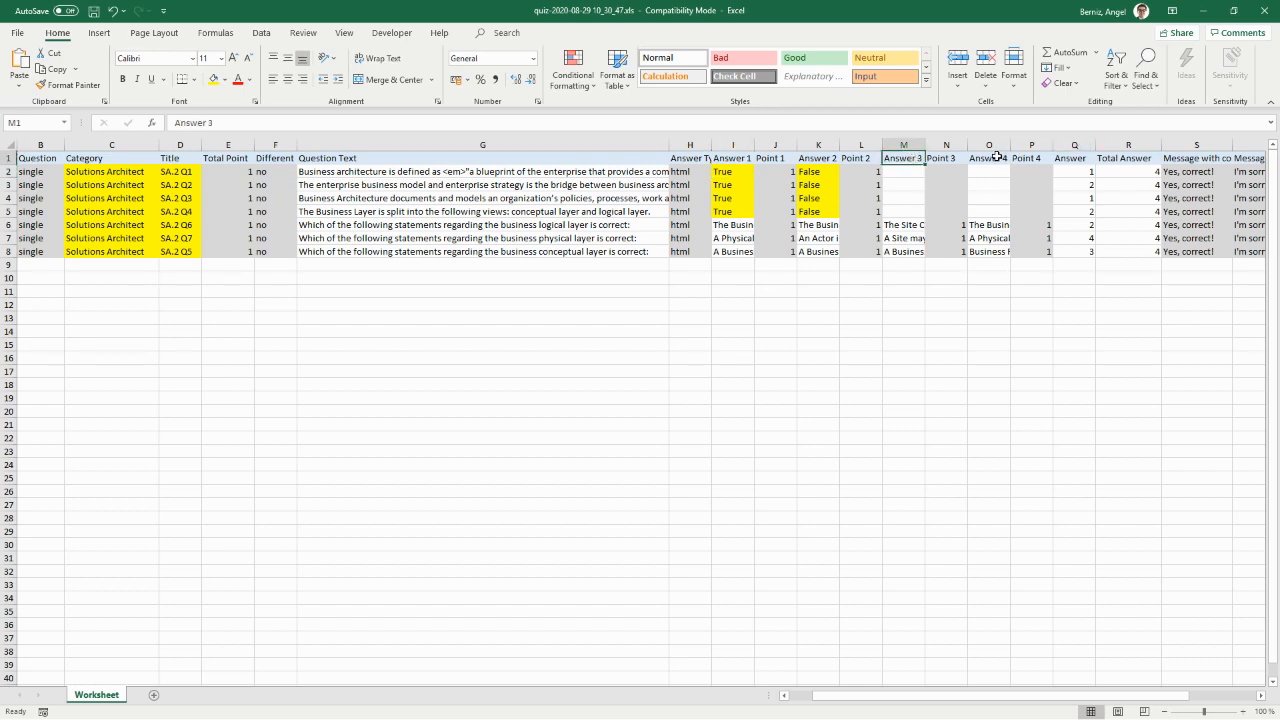
drag(726, 171, 727, 211)
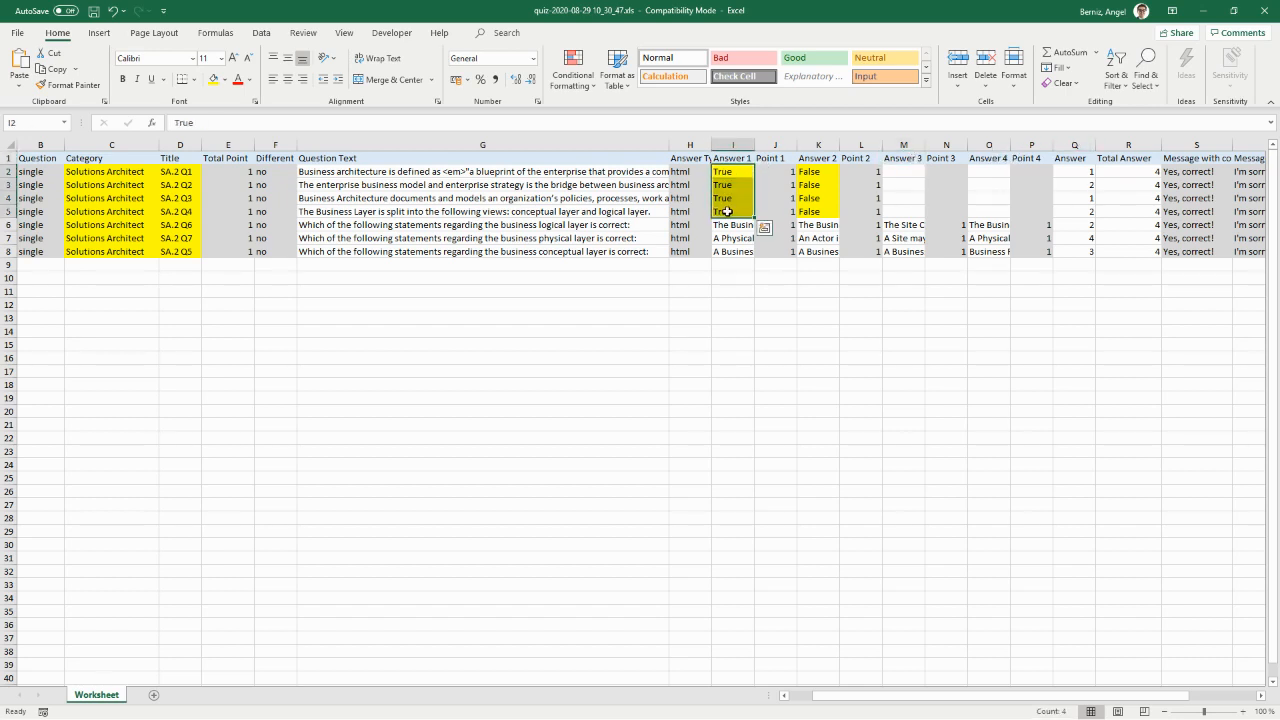
drag(806, 172, 806, 211)
click(735, 172)
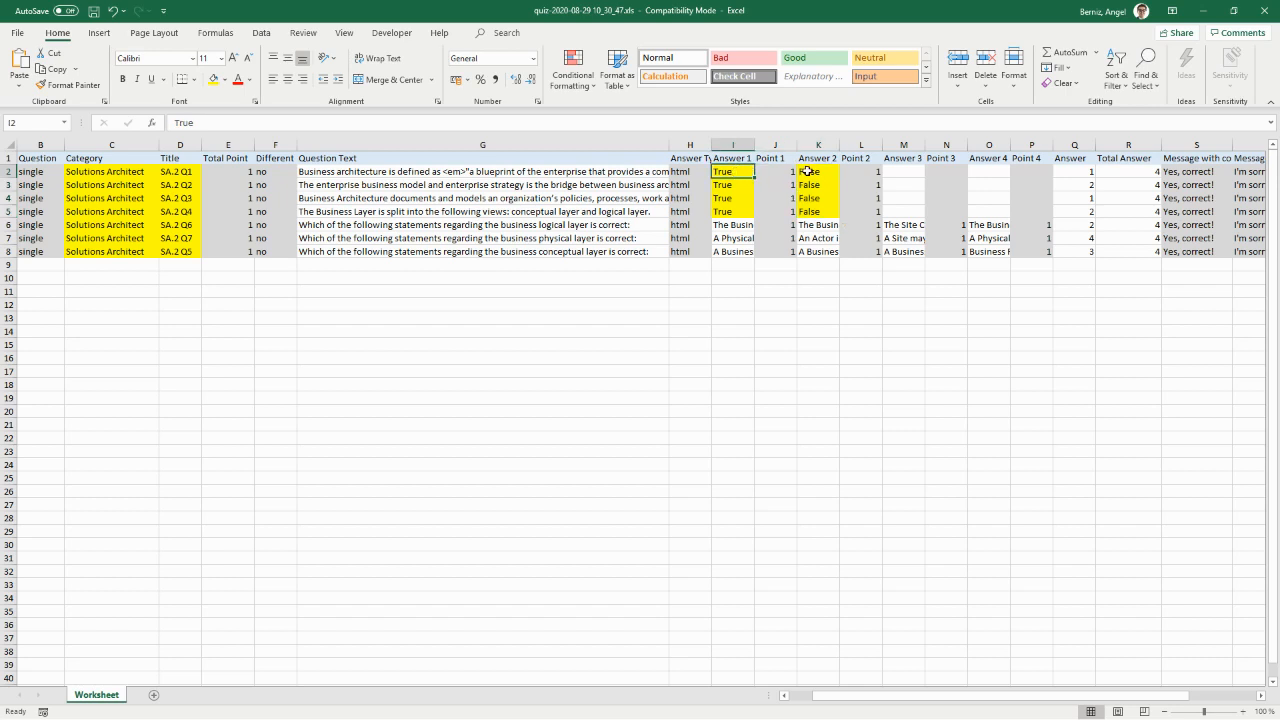
click(808, 171)
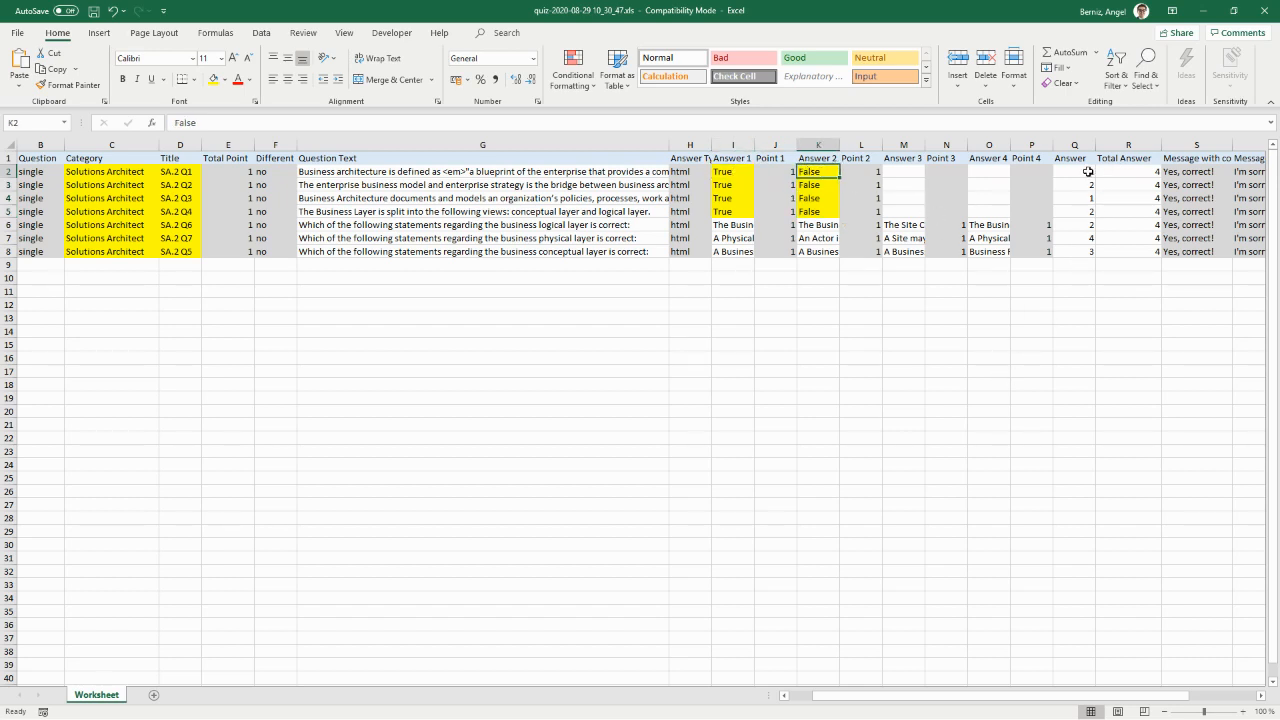
- Highlight the correct-answer cells Q2:Q8 under the Answer heading in yellow
drag(1073, 172, 1077, 248)
click(213, 79)
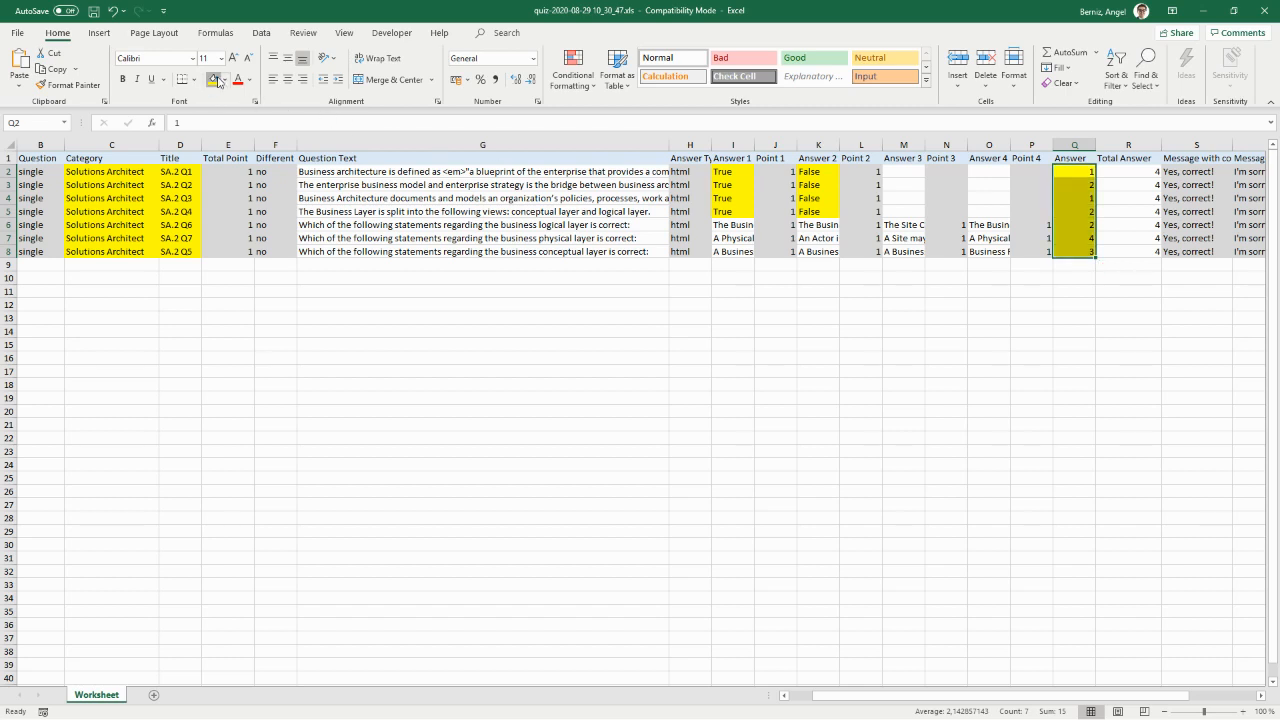
click(990, 345)
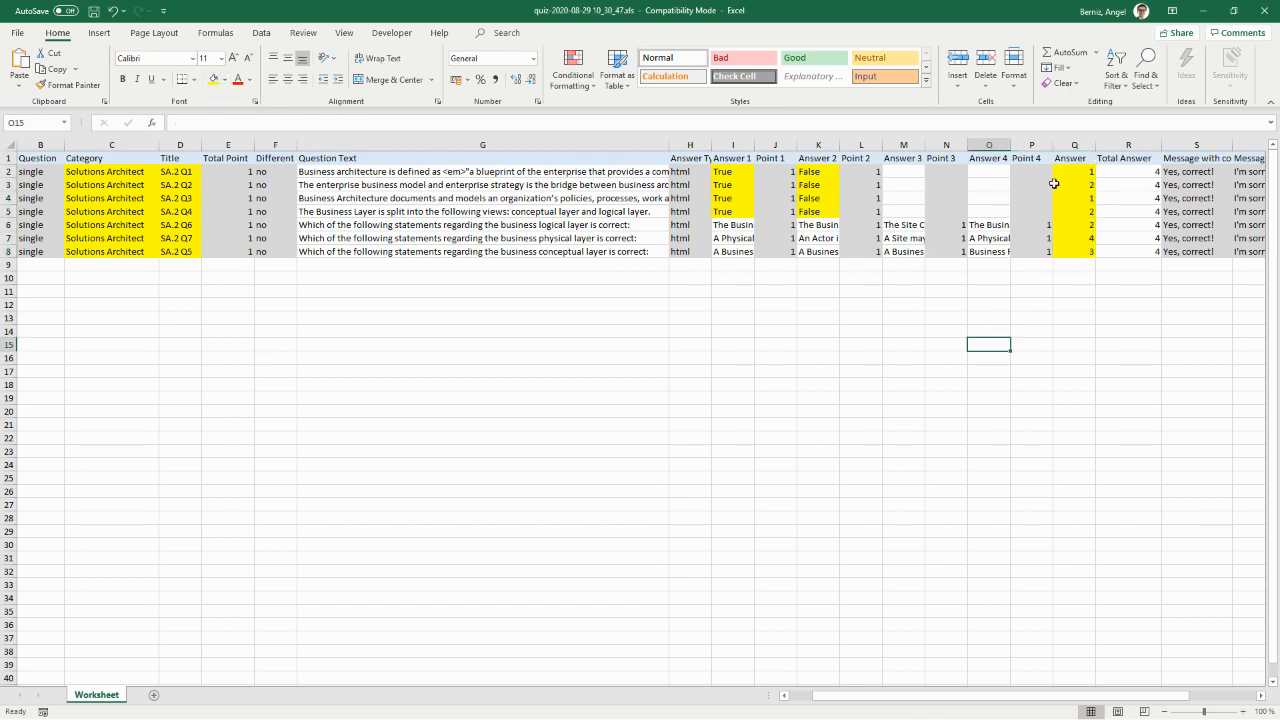
- Compare the Answer 1 and Answer 2 headings with the correct-answer numbers in Q2 and Q3
click(741, 159)
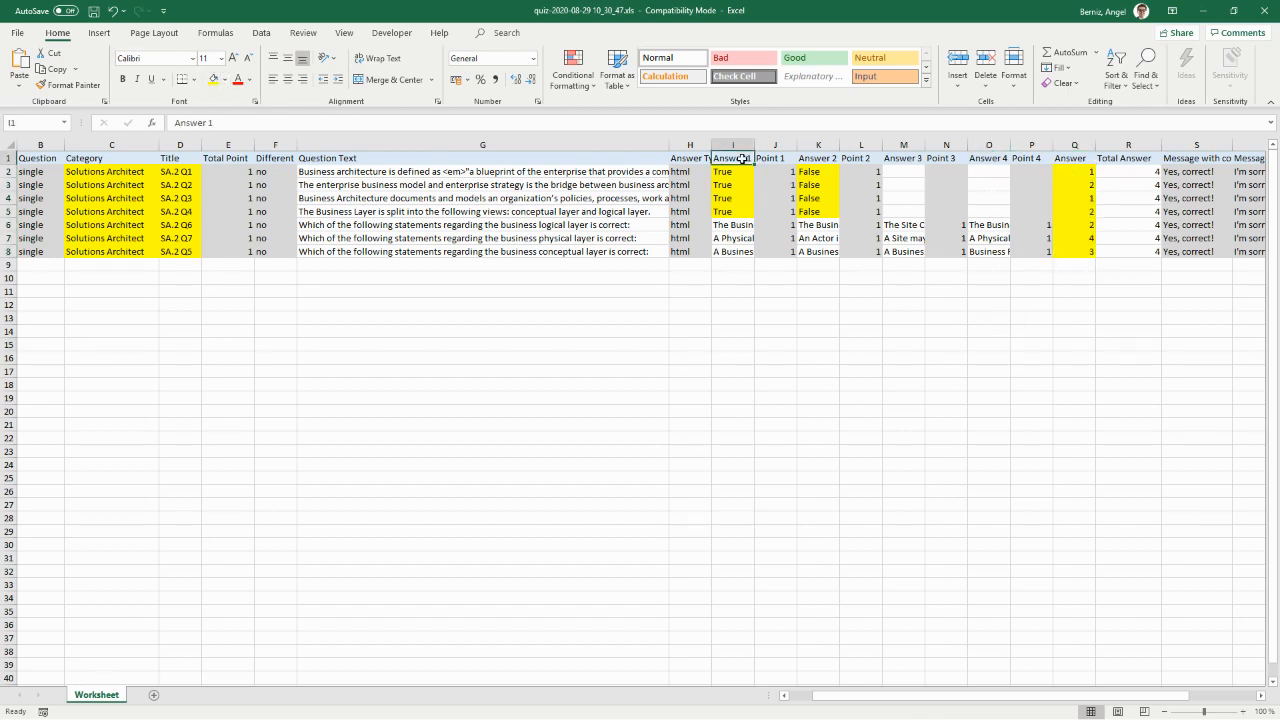
click(824, 158)
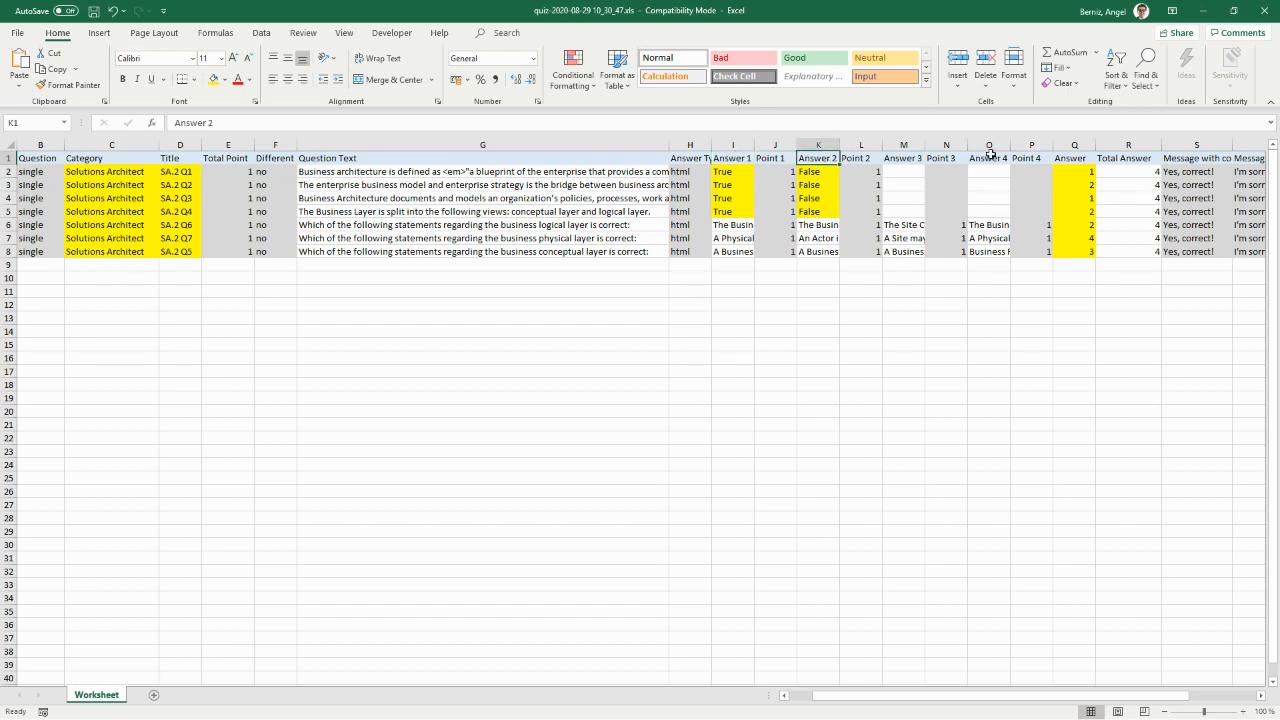
click(1071, 173)
click(1069, 185)
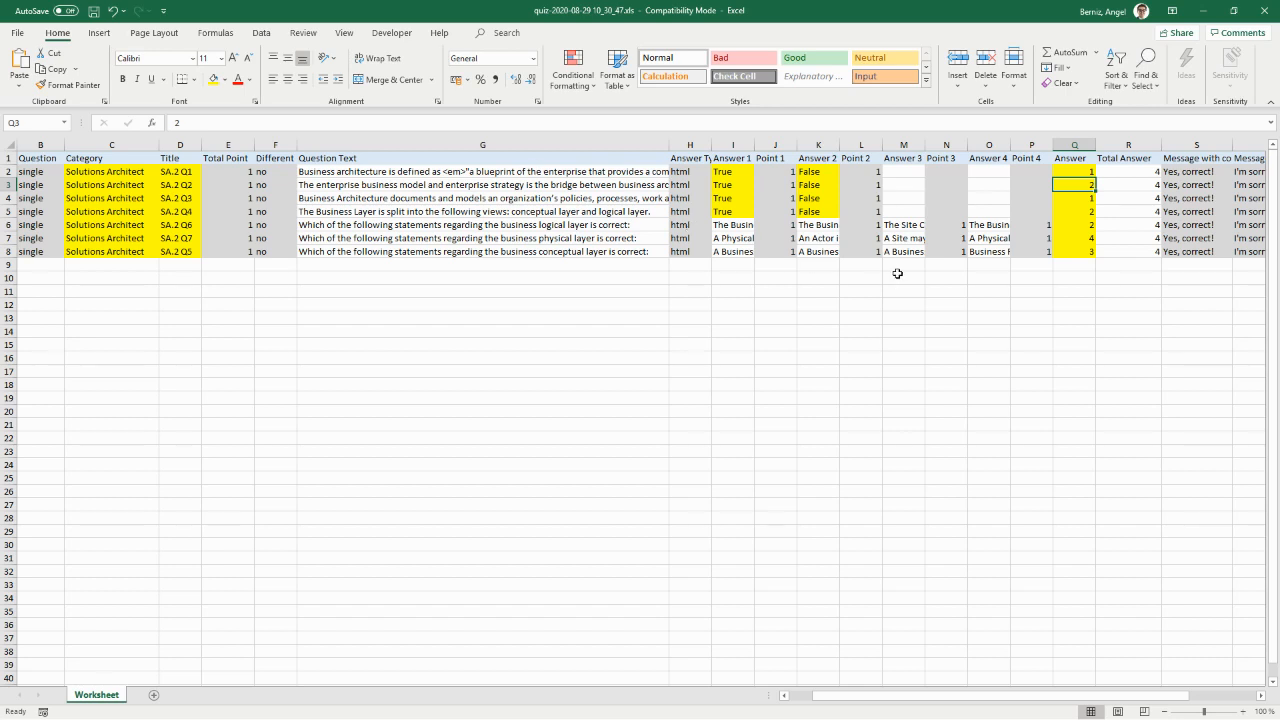
- Inspect the multiple-choice question in G6 and its four answer cells I6, K6, M6 and O6
click(550, 227)
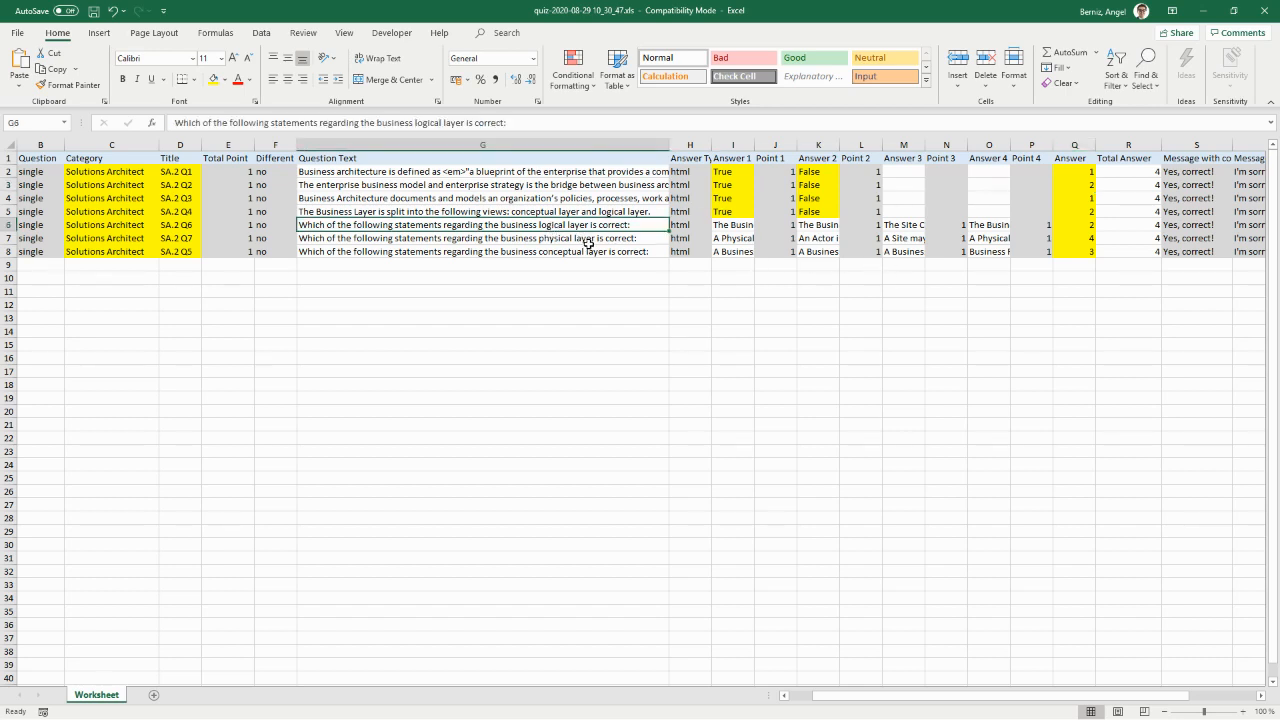
click(735, 225)
click(818, 225)
click(903, 225)
click(983, 227)
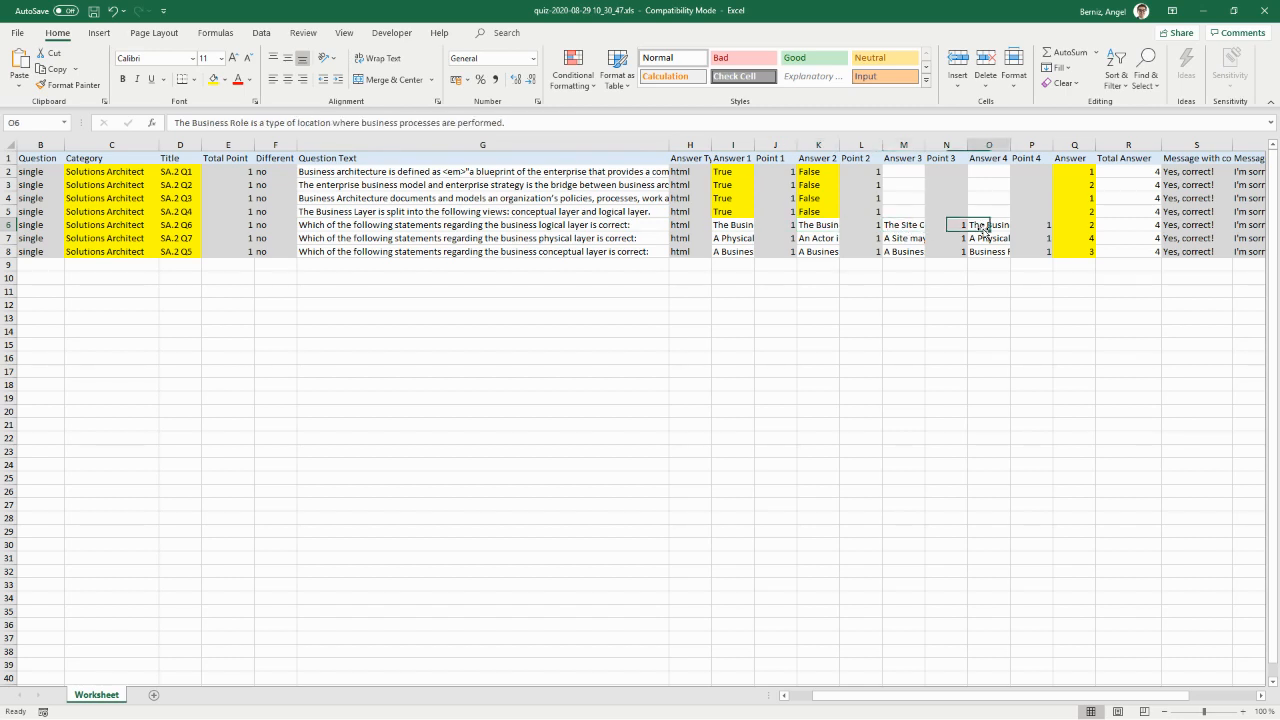
- Read the full text of each answer option for the G6 question and check its correct-answer number in Q6
click(545, 228)
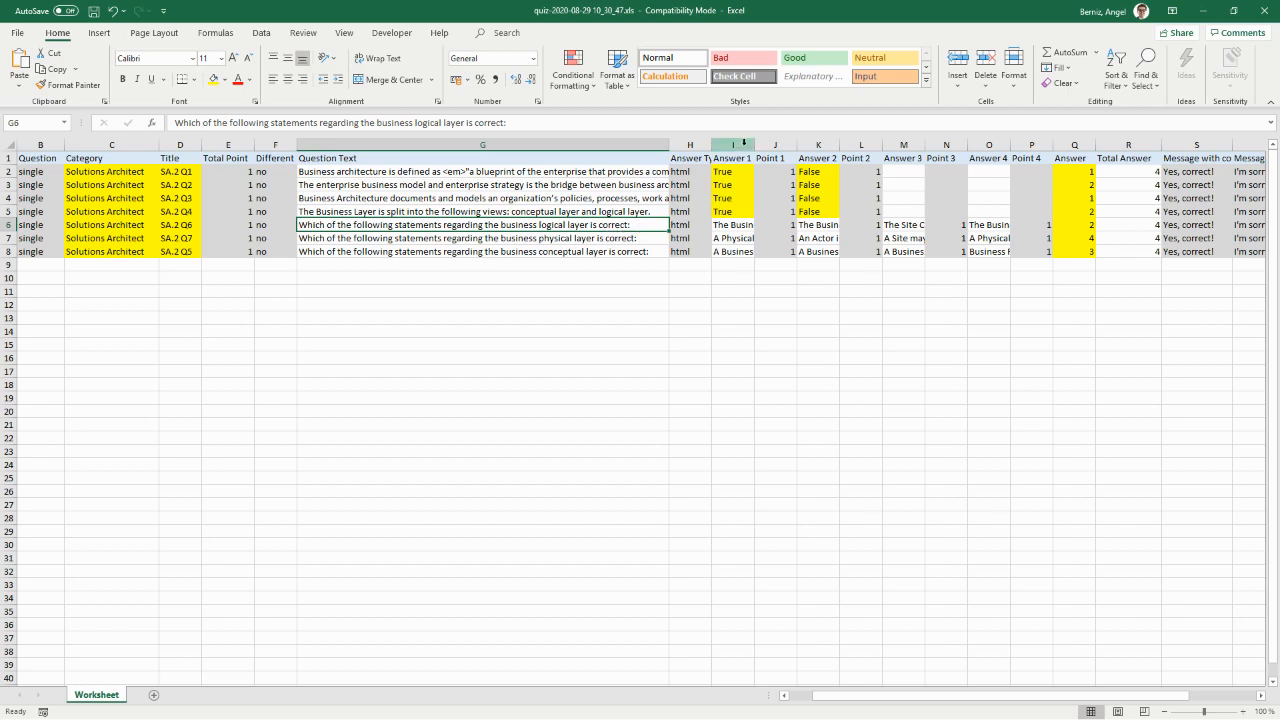
click(737, 228)
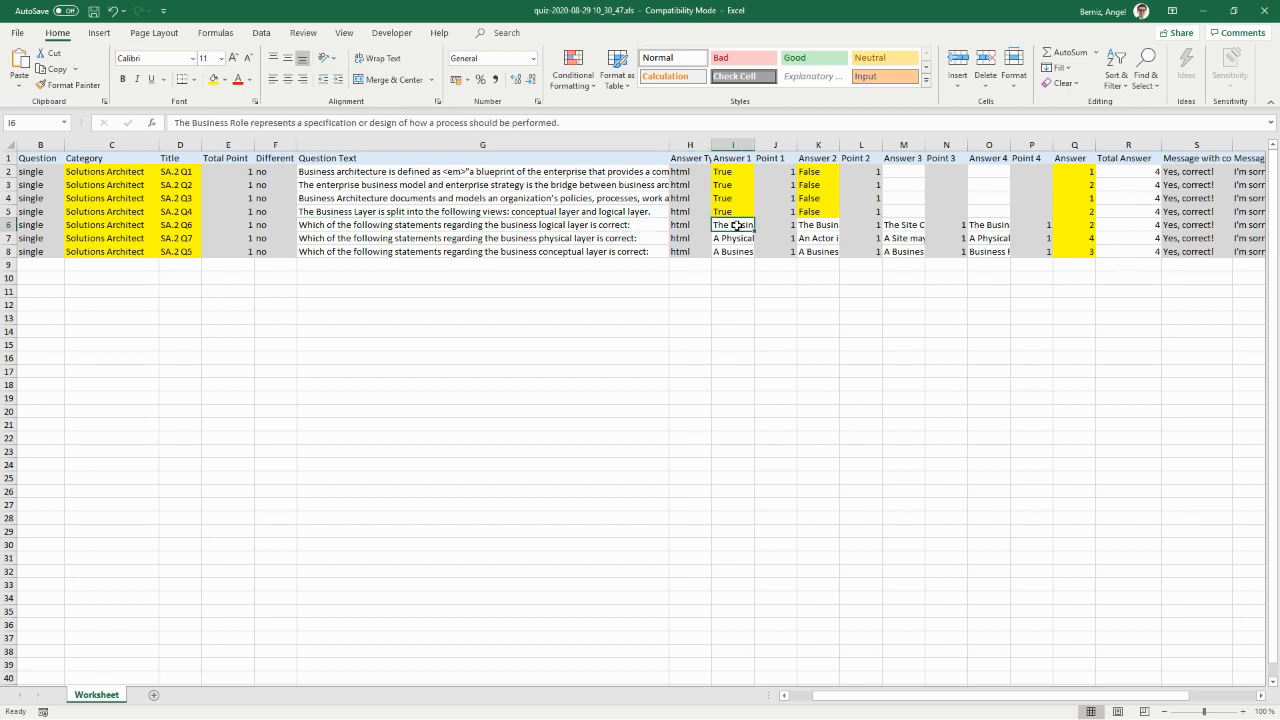
click(519, 122)
drag(589, 125, 173, 123)
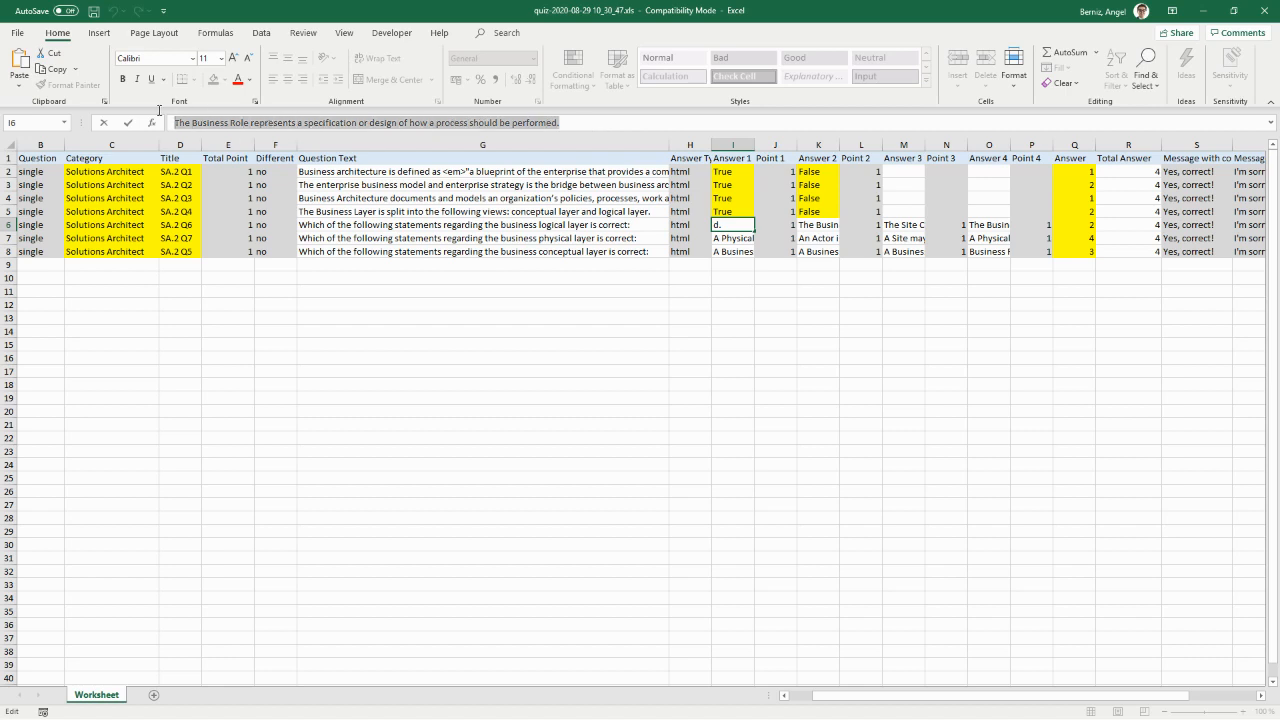
click(833, 223)
drag(627, 127, 173, 124)
click(893, 224)
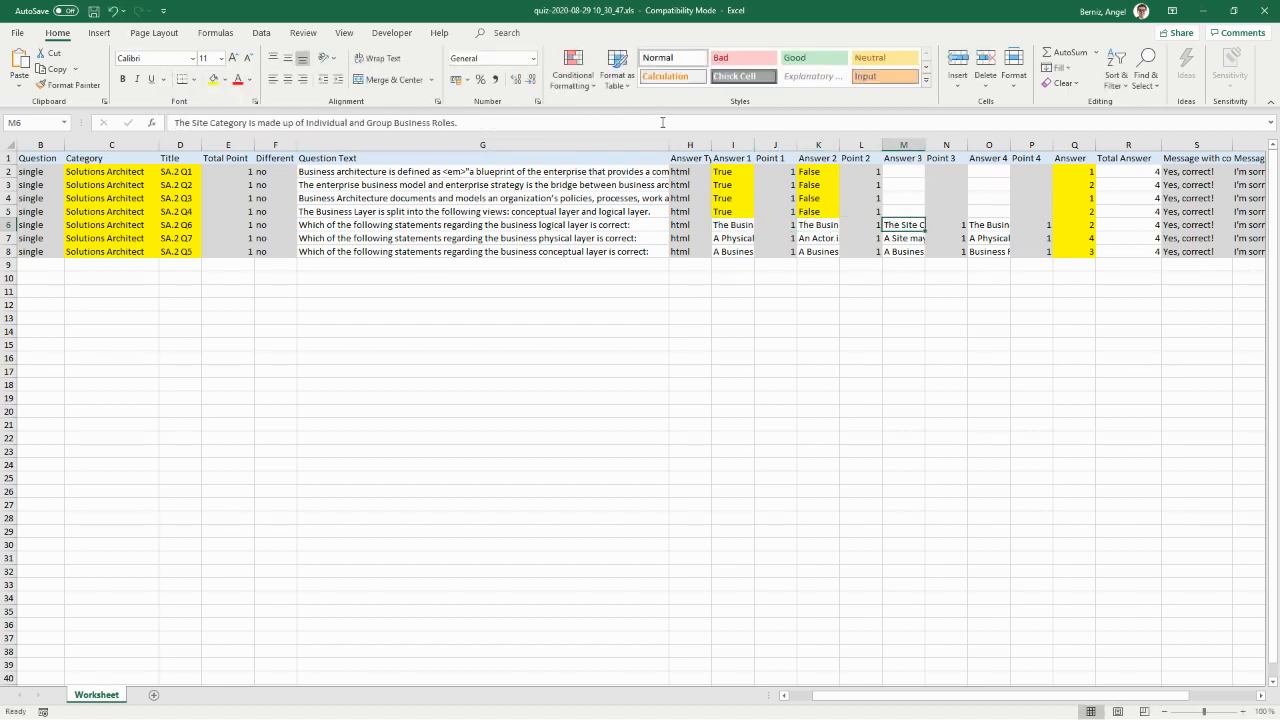
drag(662, 123, 173, 123)
click(996, 225)
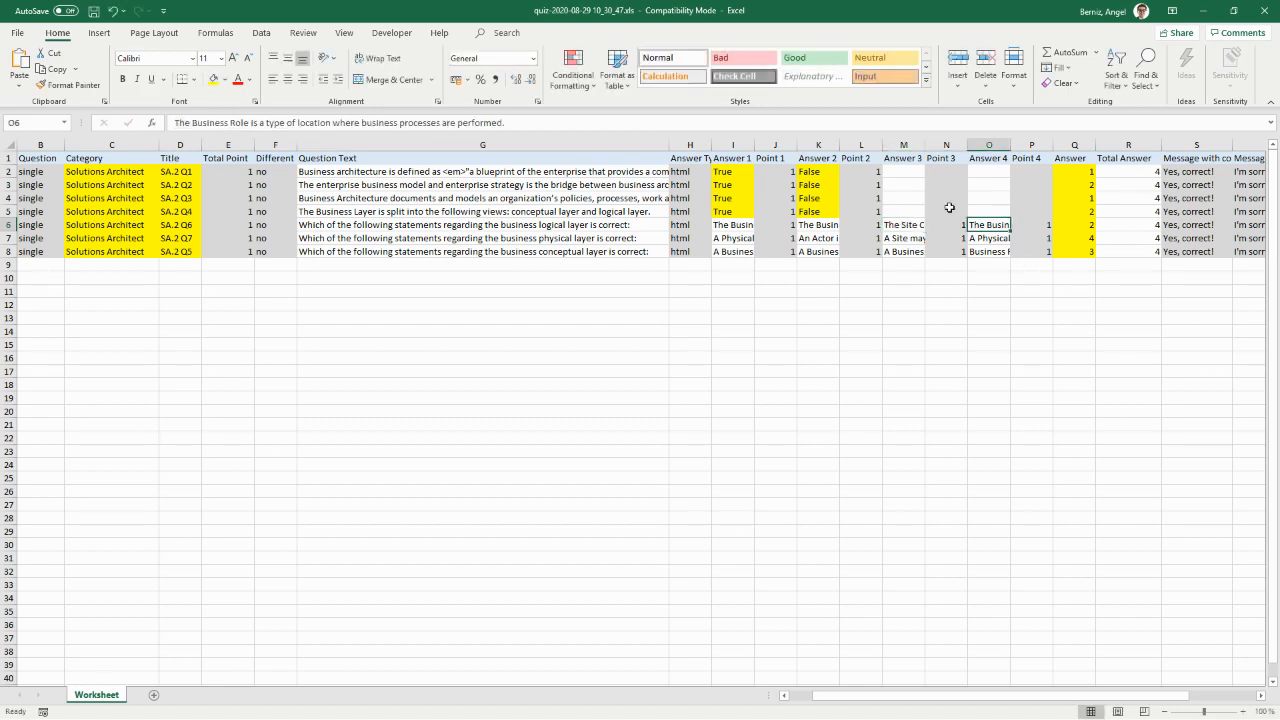
drag(588, 123, 173, 123)
click(876, 494)
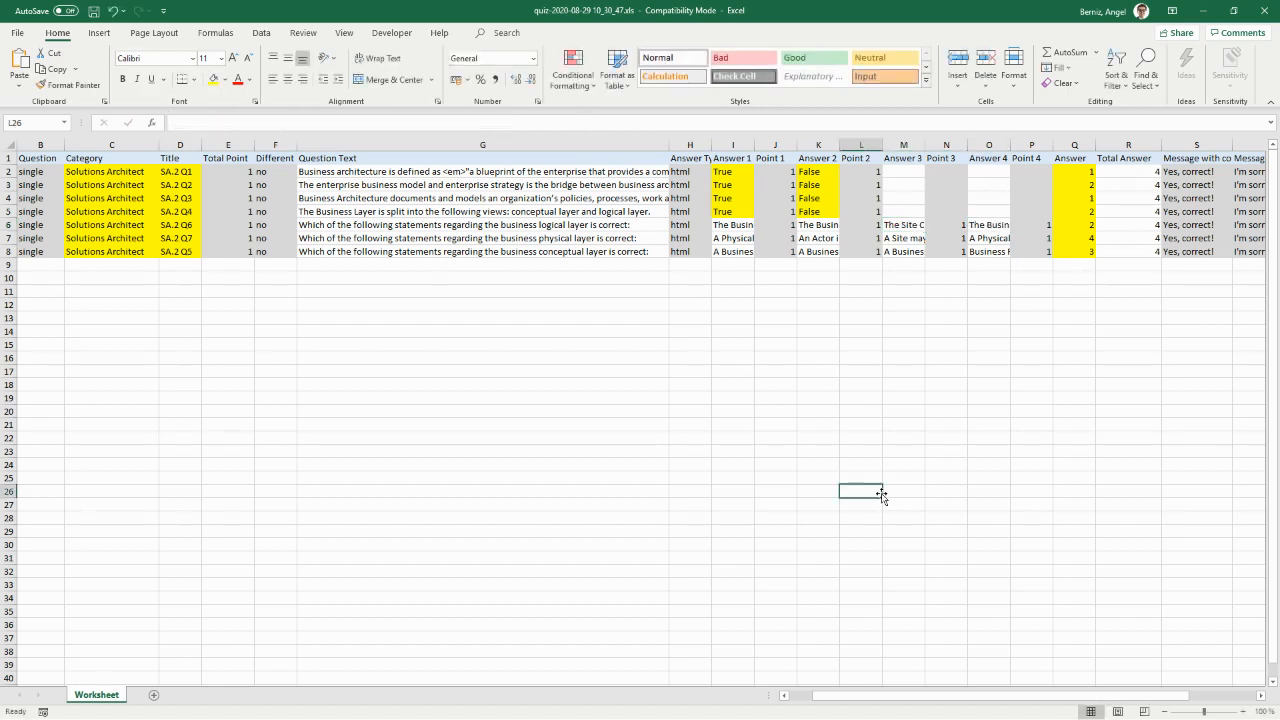
click(1091, 229)
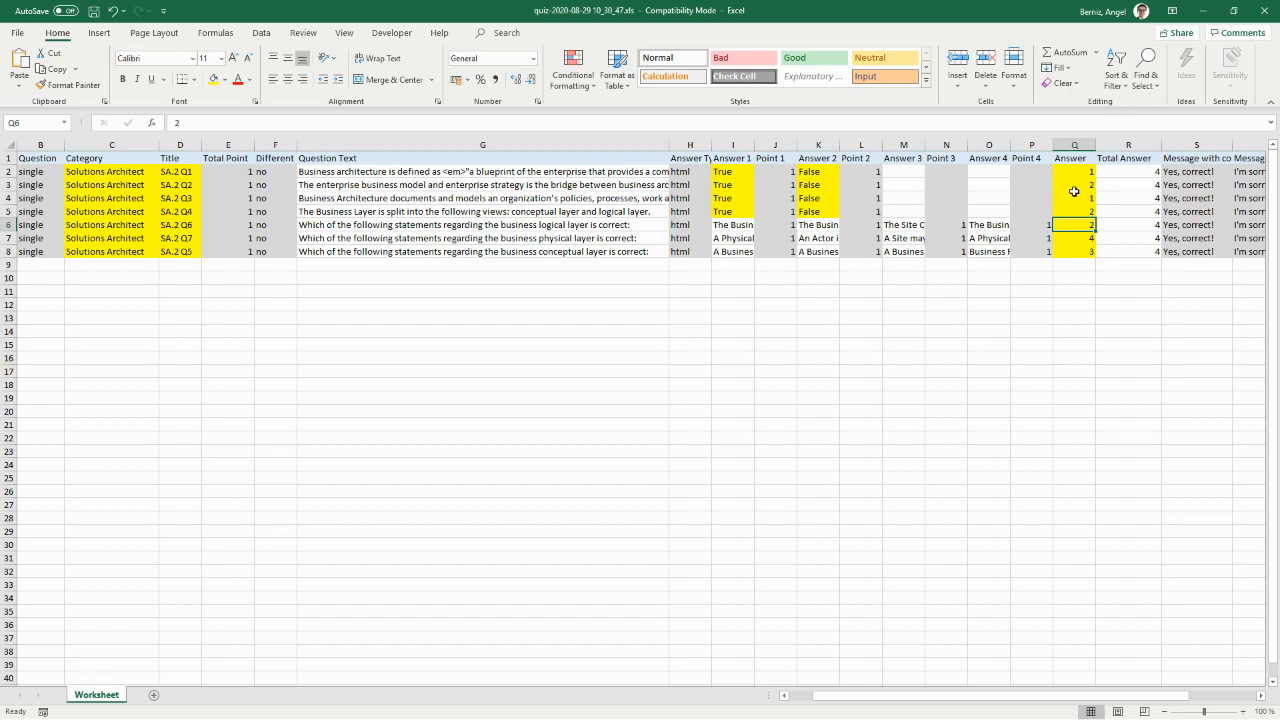
- Shade the Total Answer cells R2:R8 light gray
drag(1136, 176, 1128, 251)
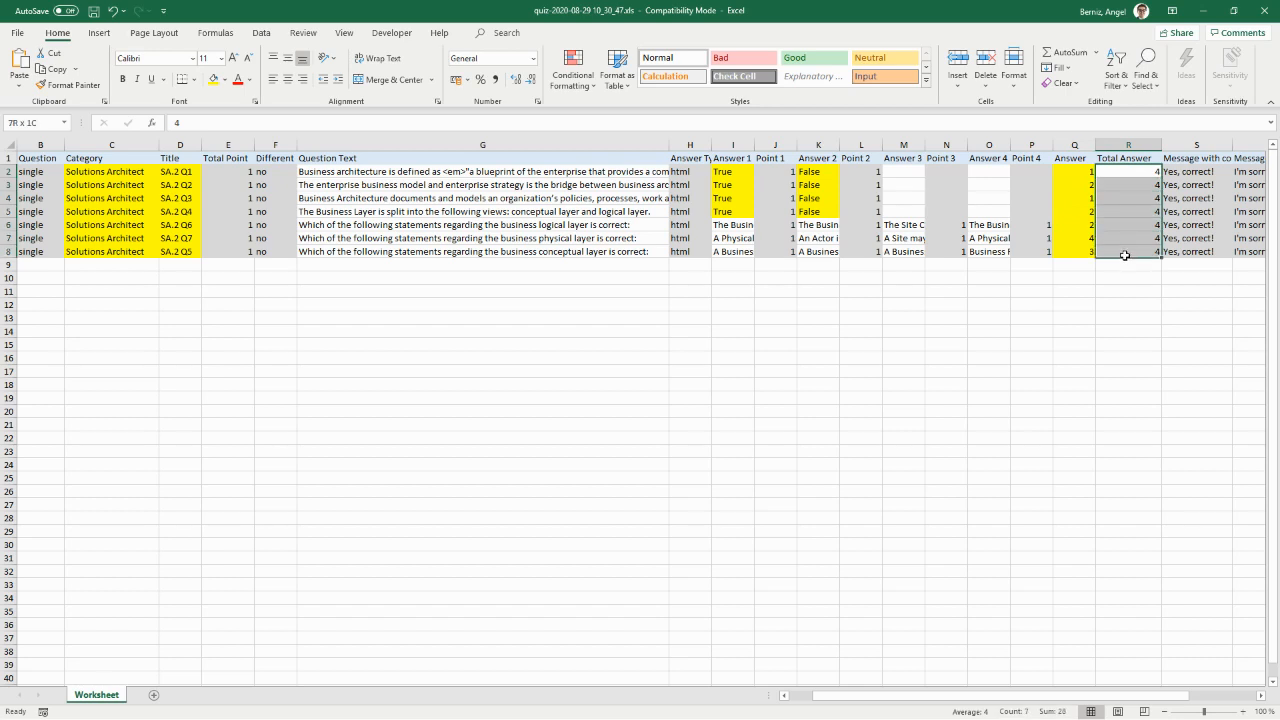
click(224, 80)
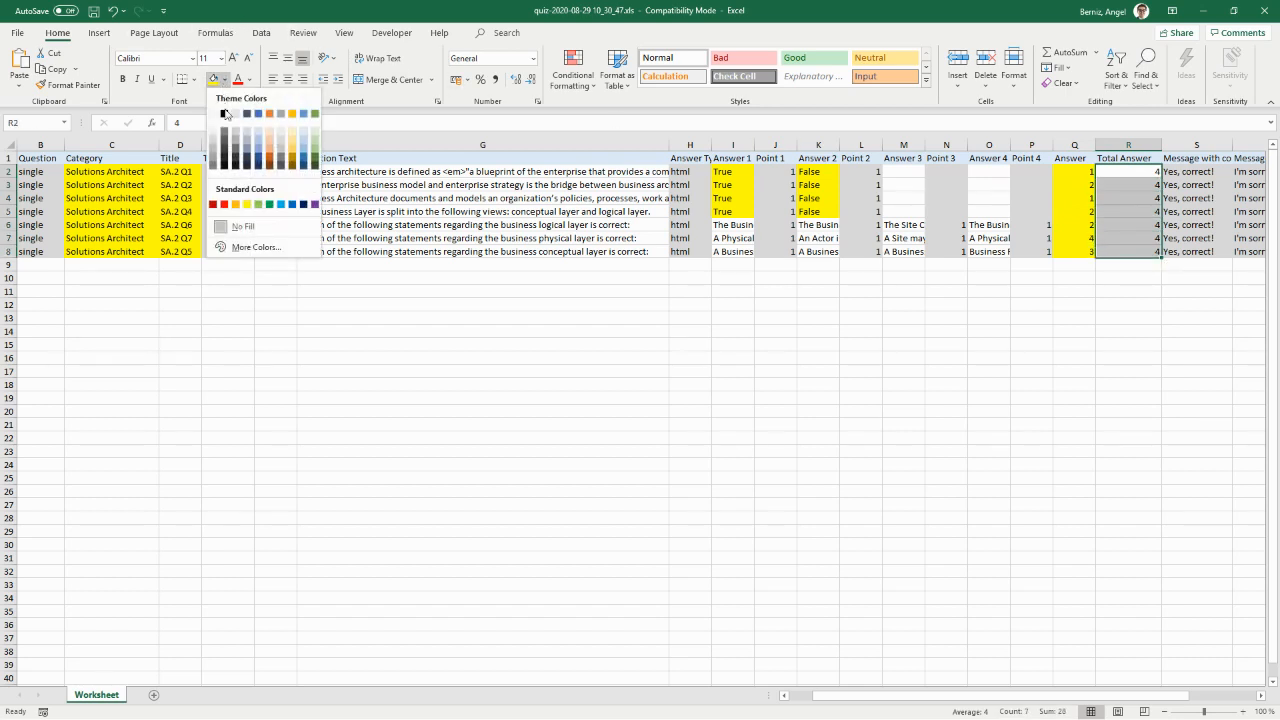
click(214, 145)
click(756, 450)
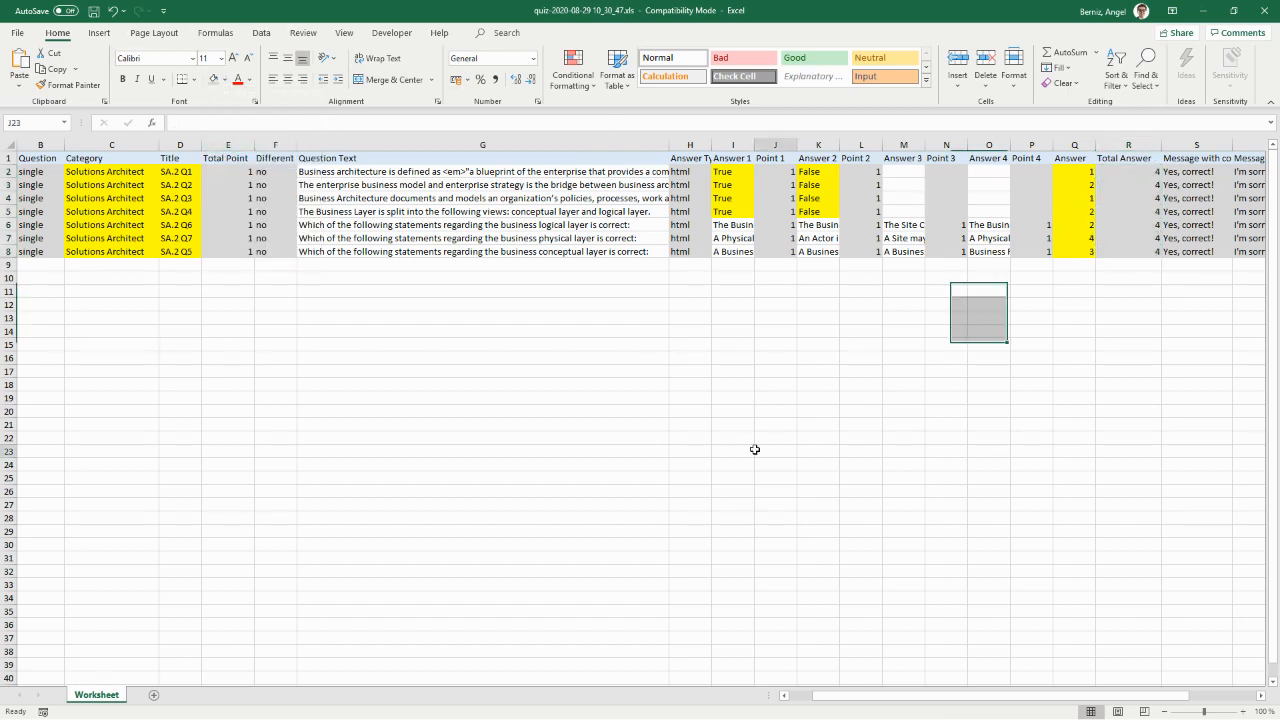
- Shade the Question Text cells G2:G8 light green
drag(1150, 696, 1073, 697)
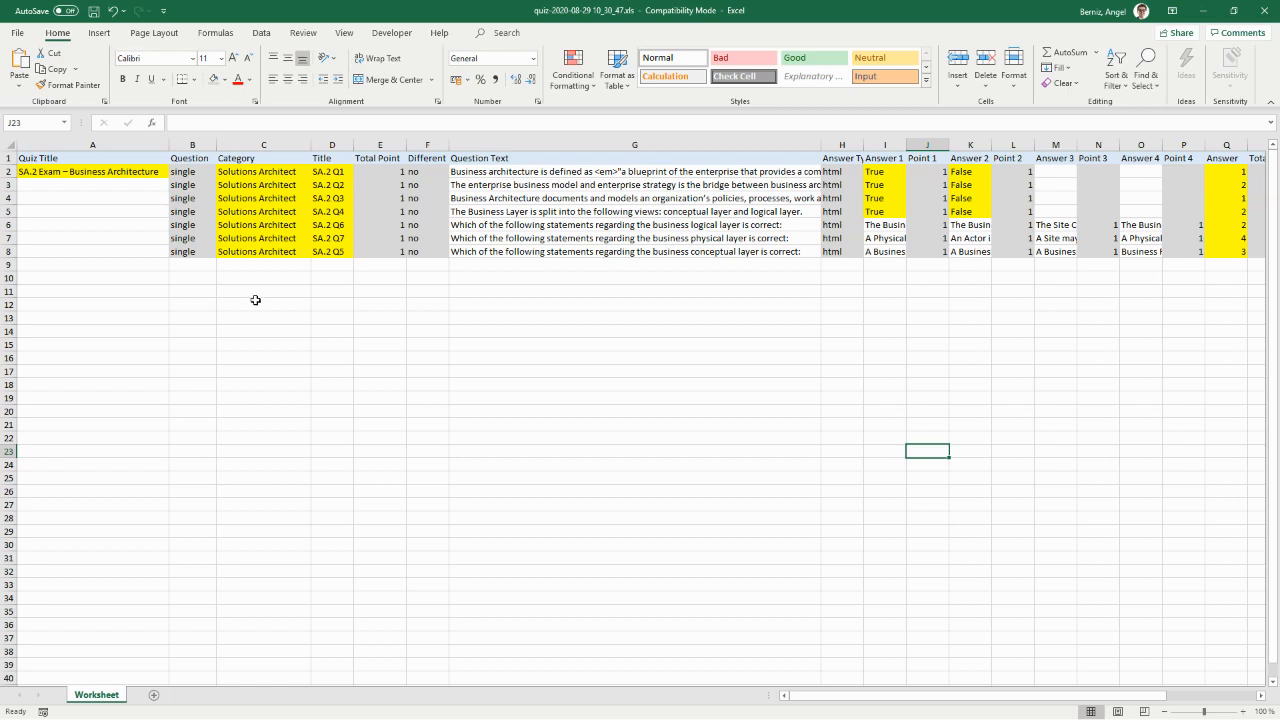
drag(513, 171, 513, 251)
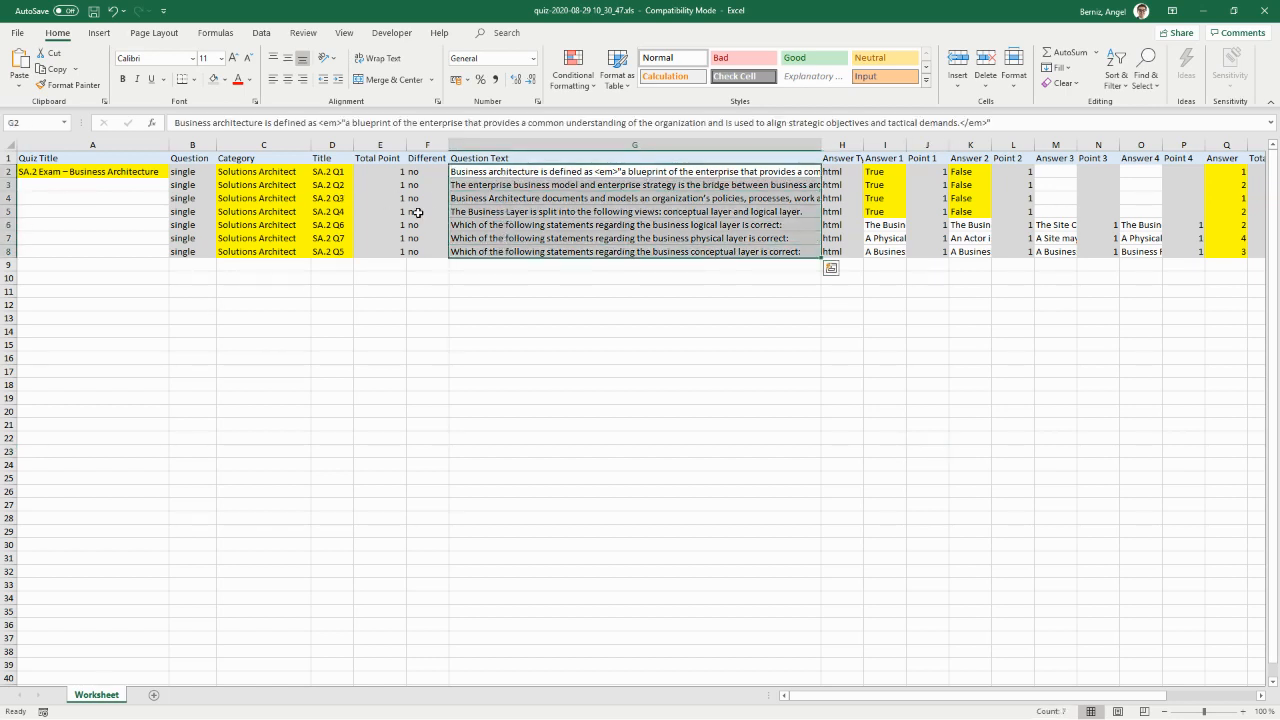
click(226, 80)
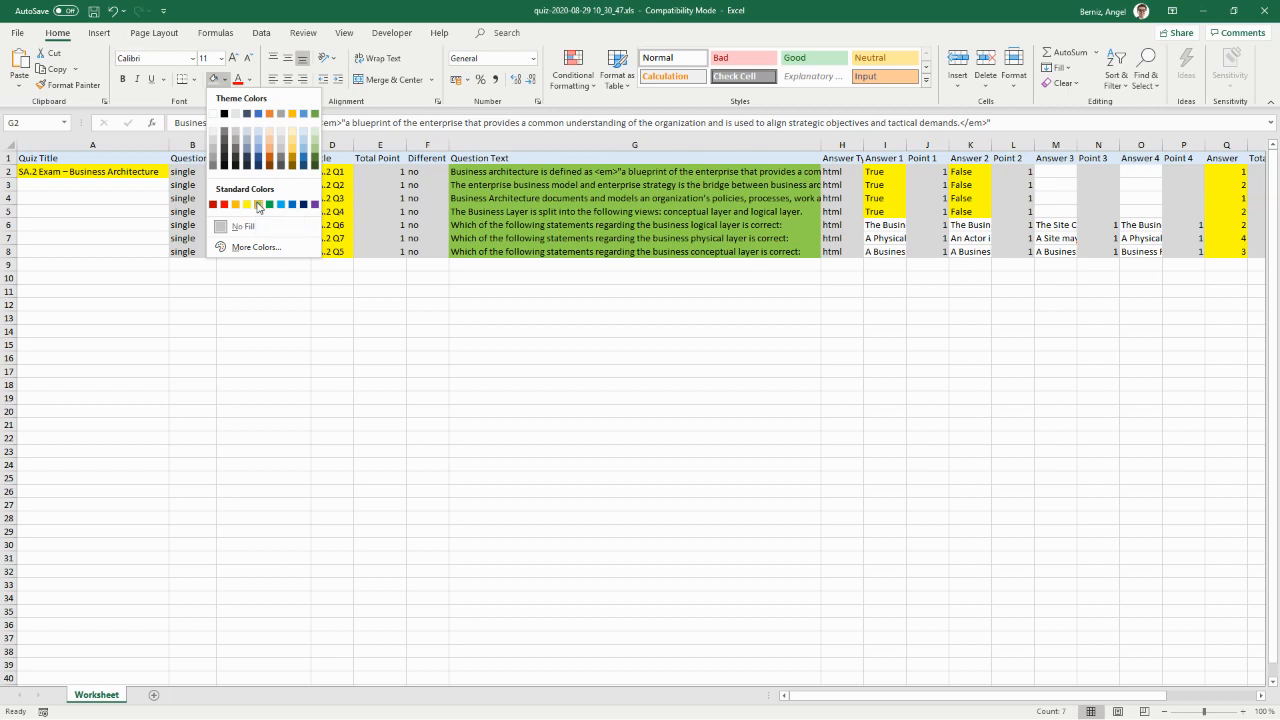
click(259, 206)
click(548, 335)
- Review the question texts in column G, reading the entries in G2, G3, G4, G6 and G7
click(566, 174)
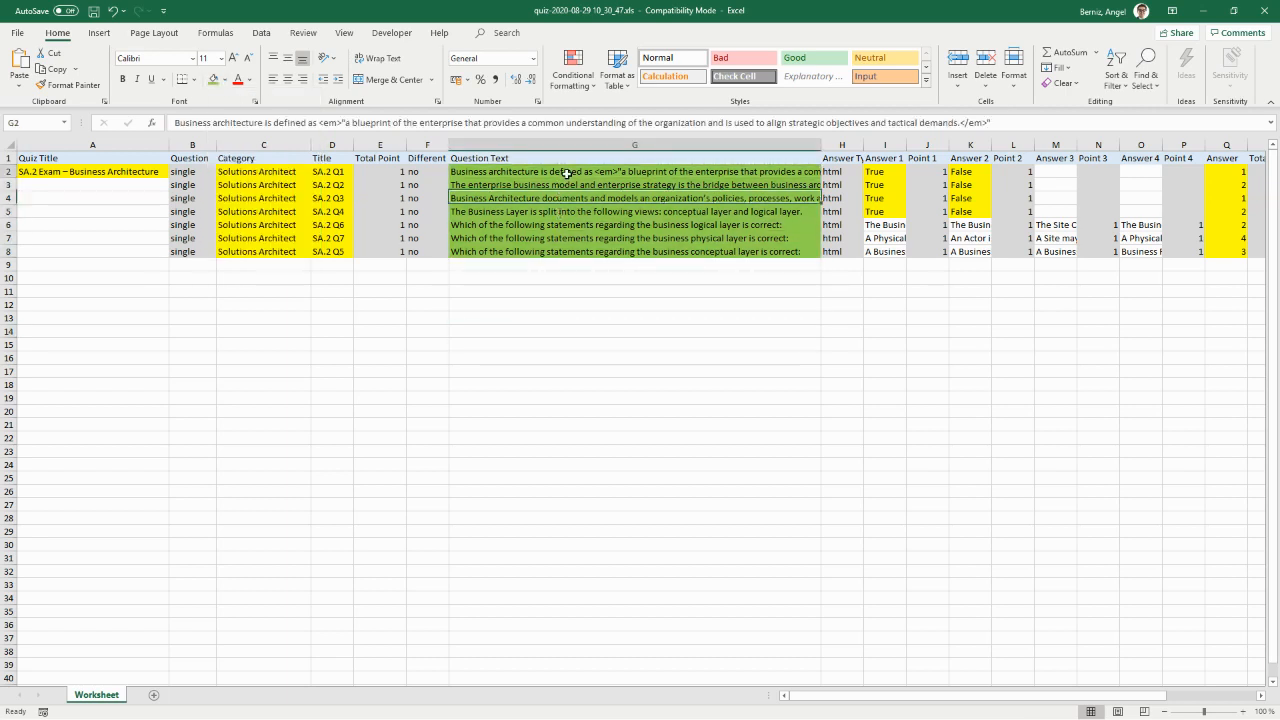
drag(566, 174, 562, 251)
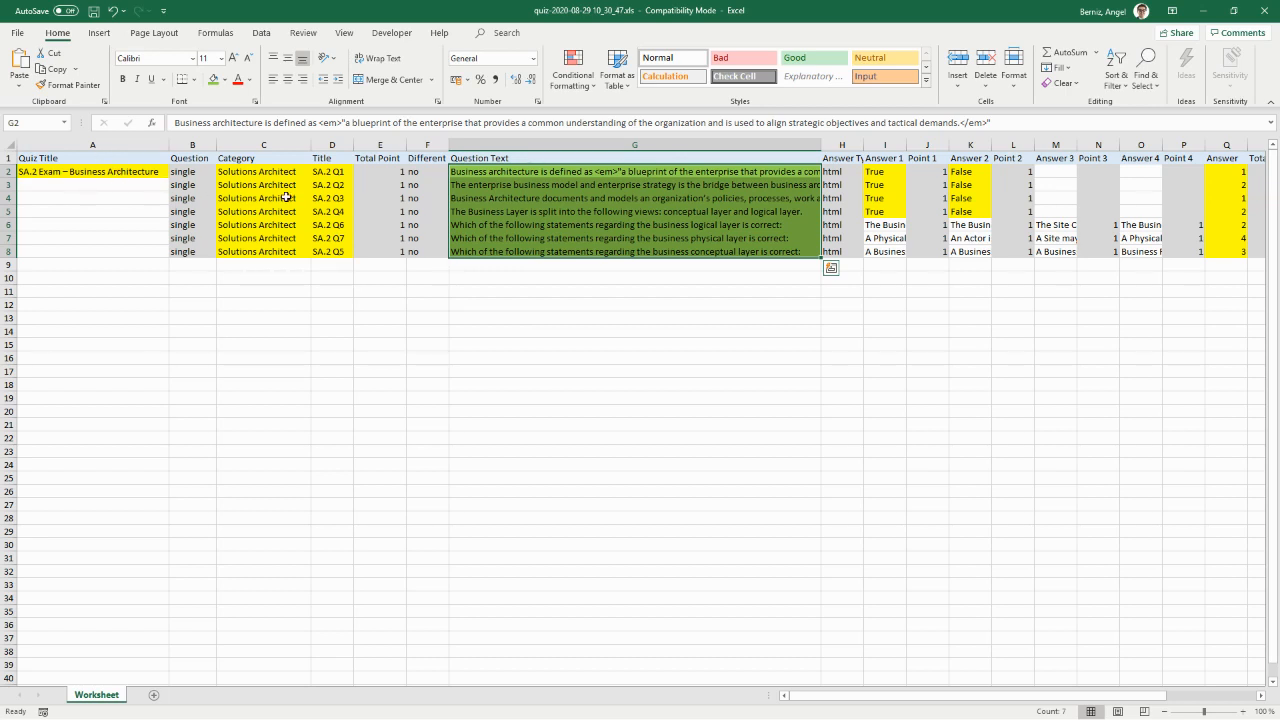
click(548, 174)
click(553, 185)
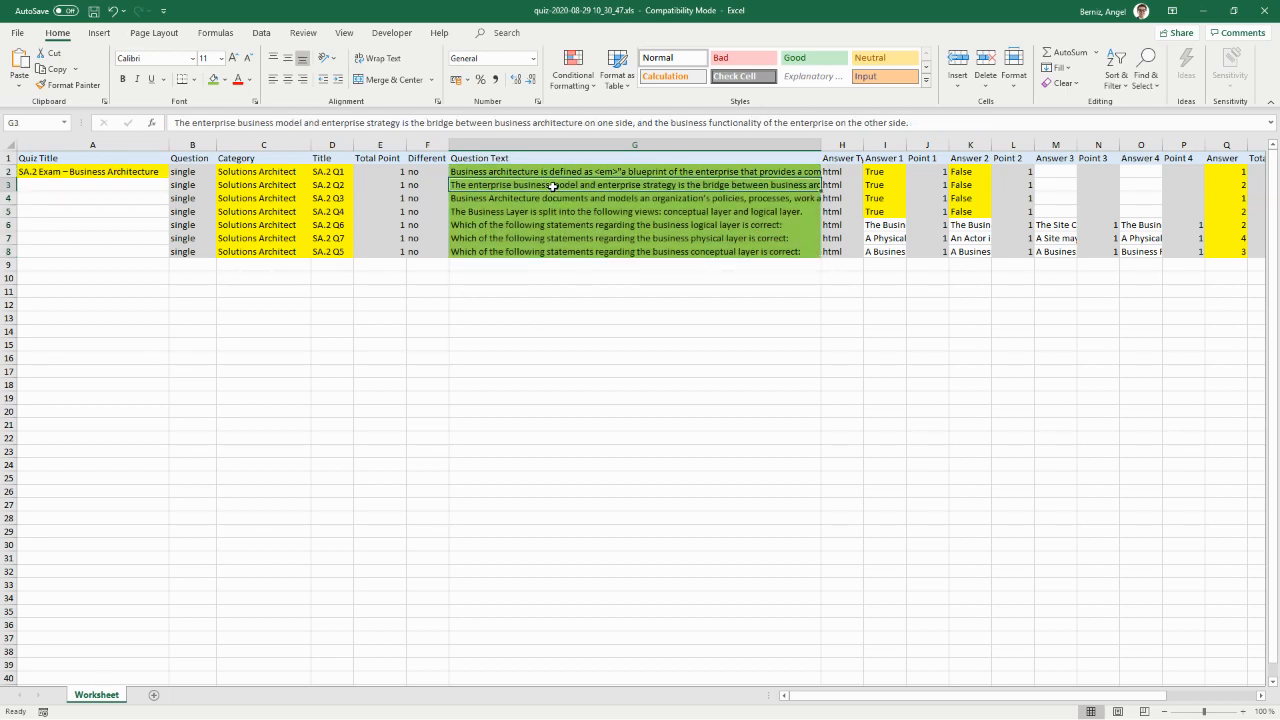
click(552, 199)
click(549, 225)
click(548, 239)
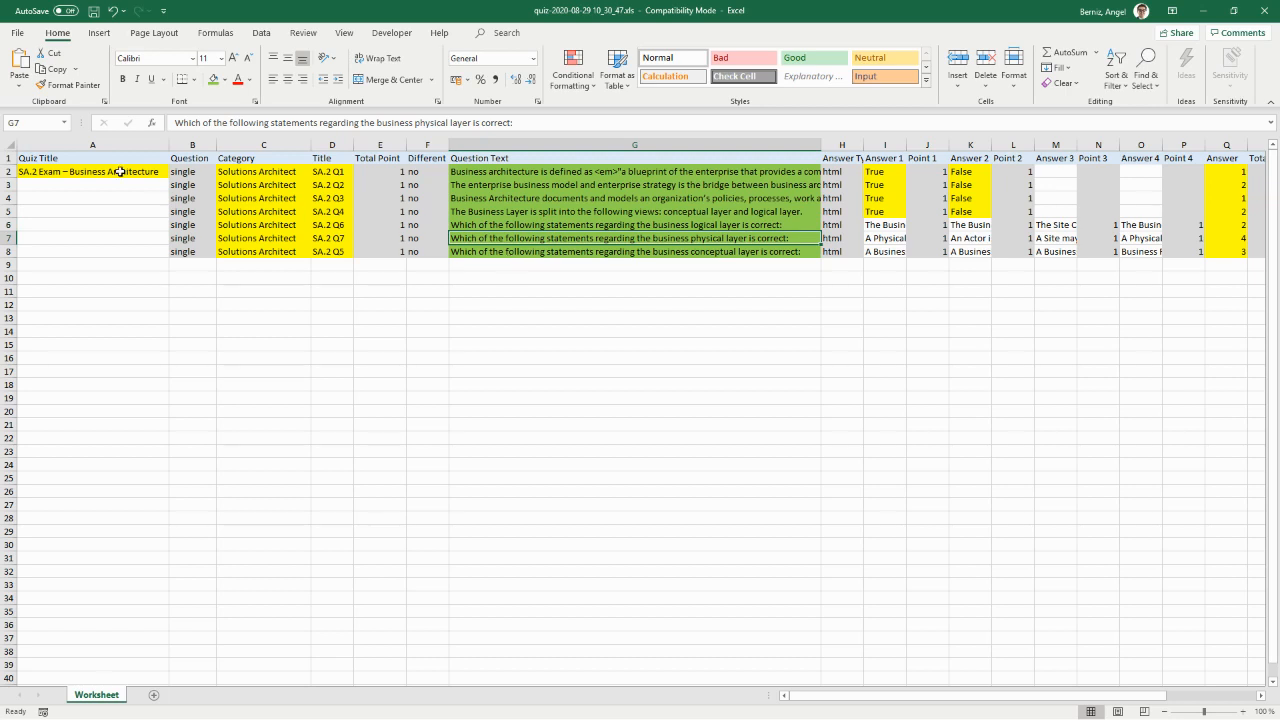
- Copy the exam block A2:U8 and paste it twice below, starting at A9 and A16
drag(1145, 695, 1093, 705)
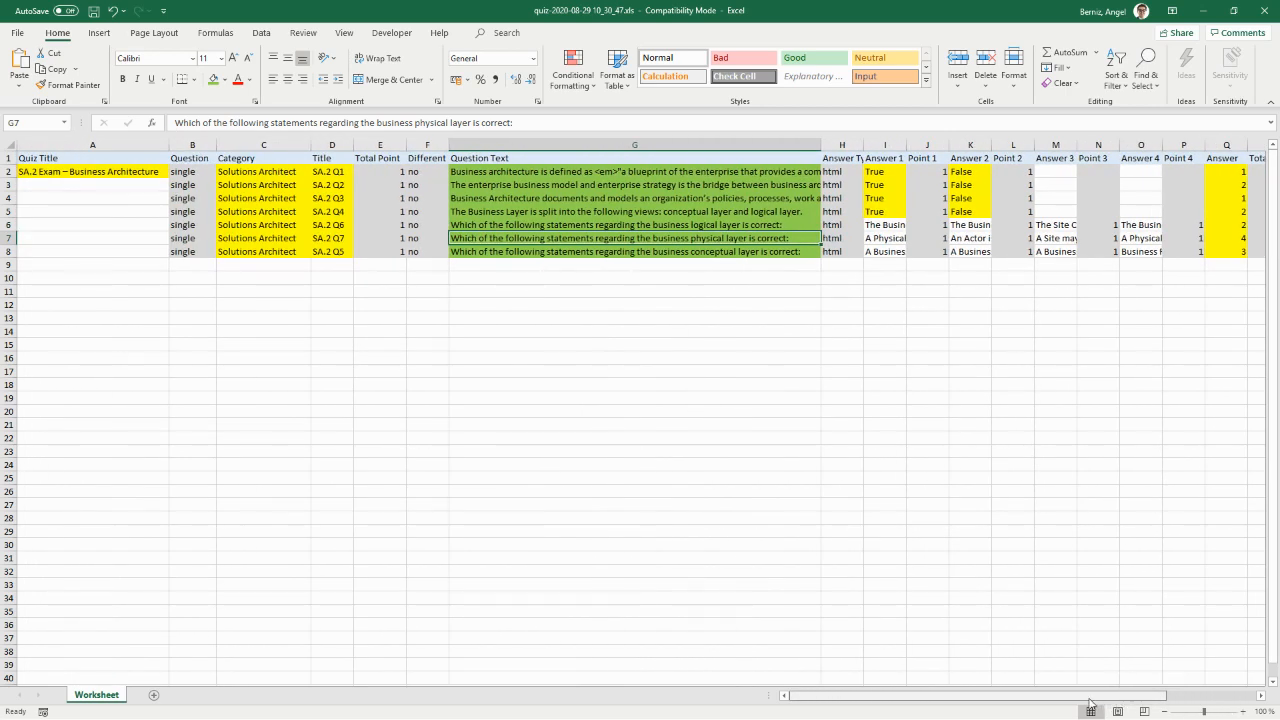
click(113, 171)
drag(113, 171, 1193, 258)
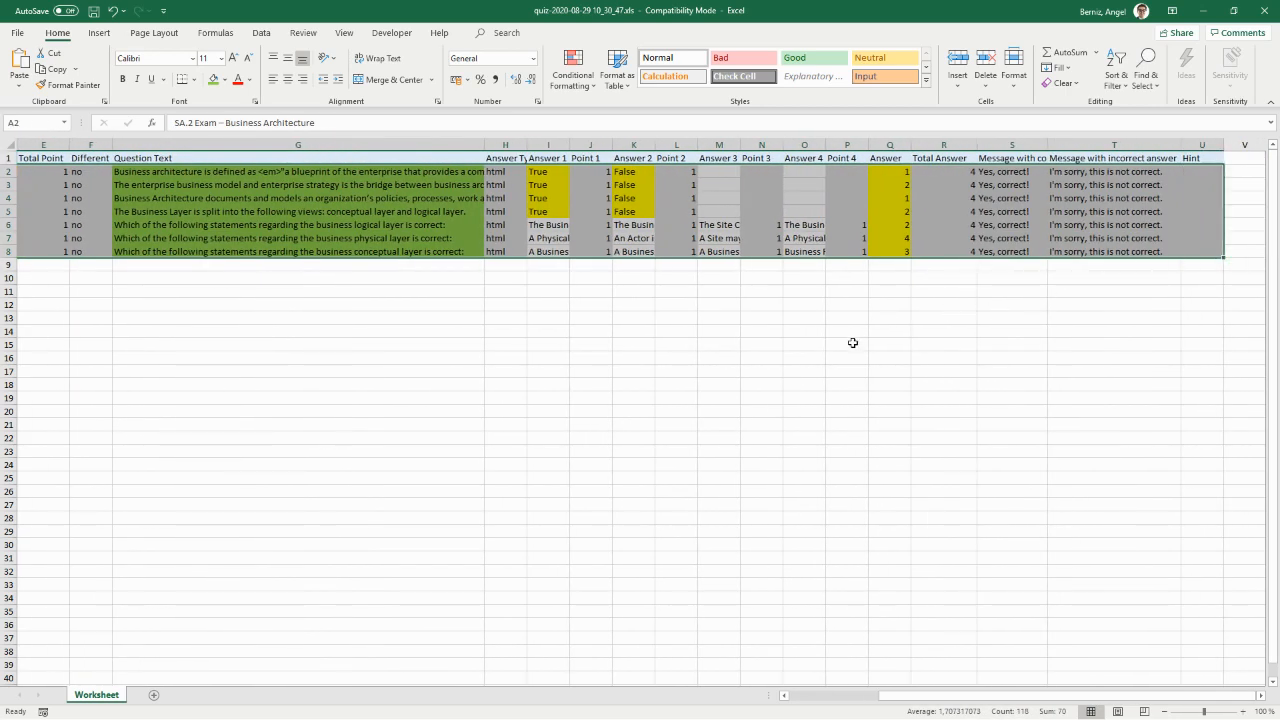
key(ctrl+c)
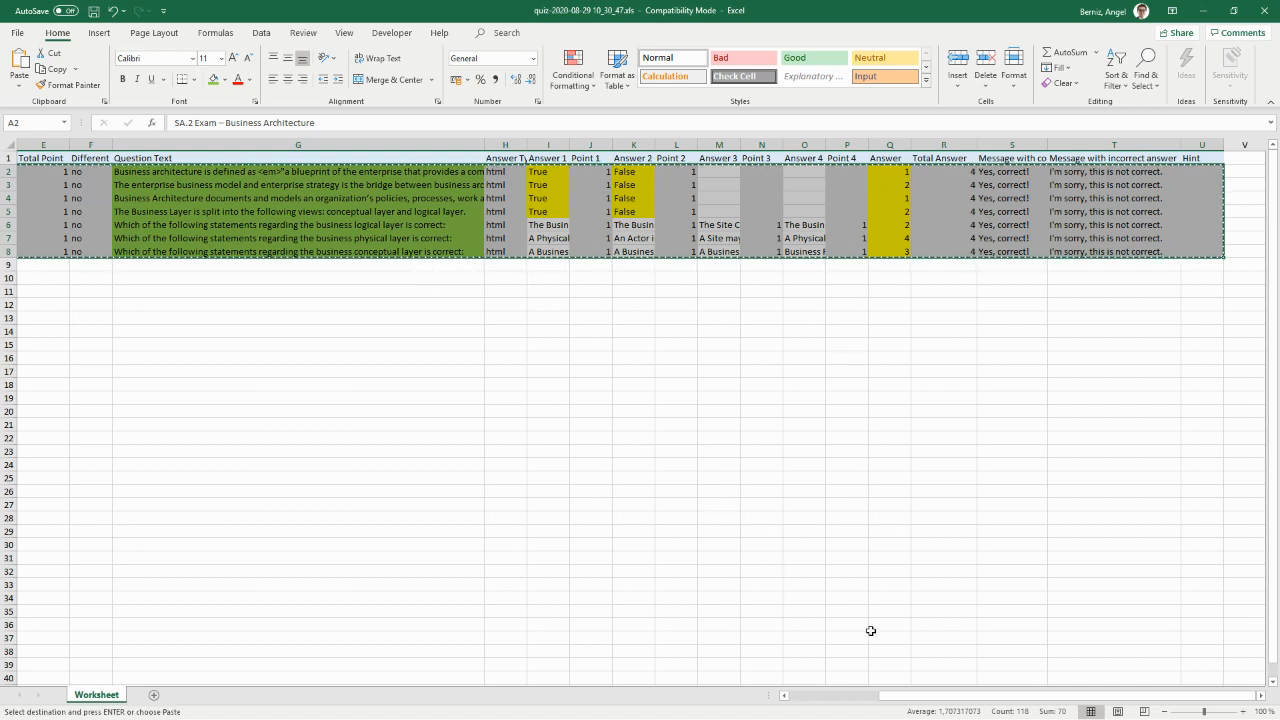
drag(998, 695, 877, 695)
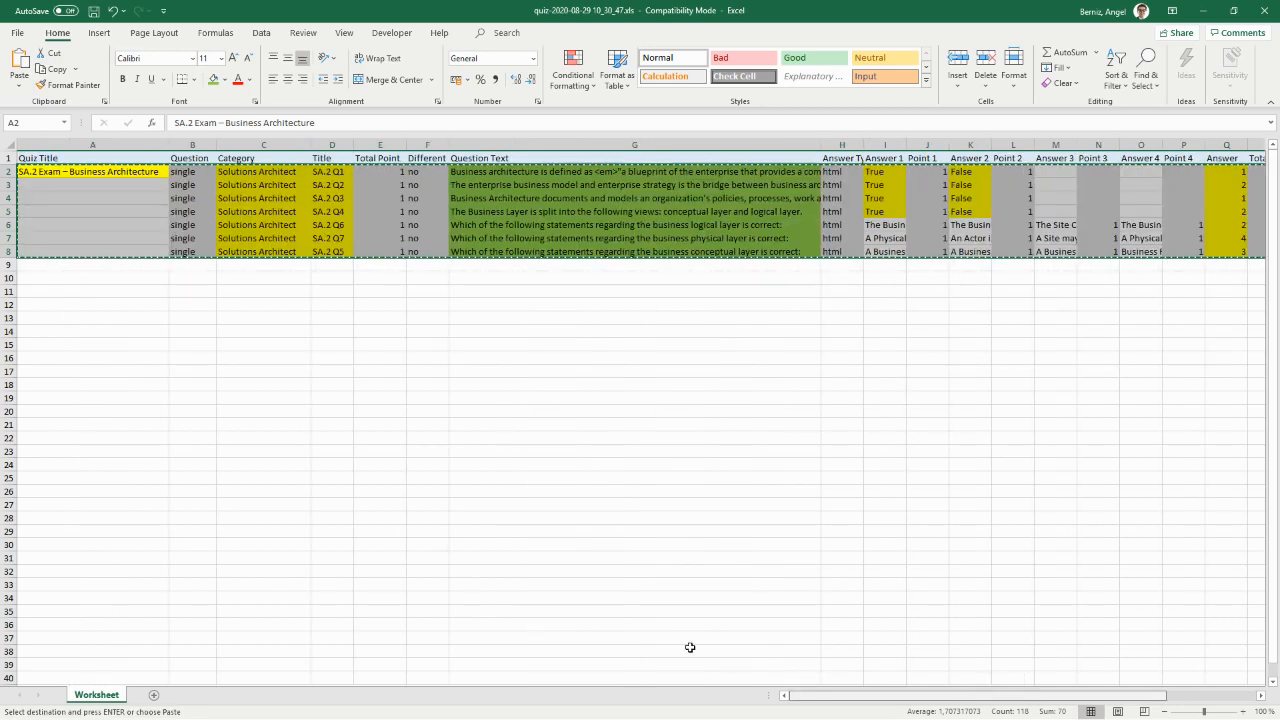
click(137, 262)
key(ctrl+v)
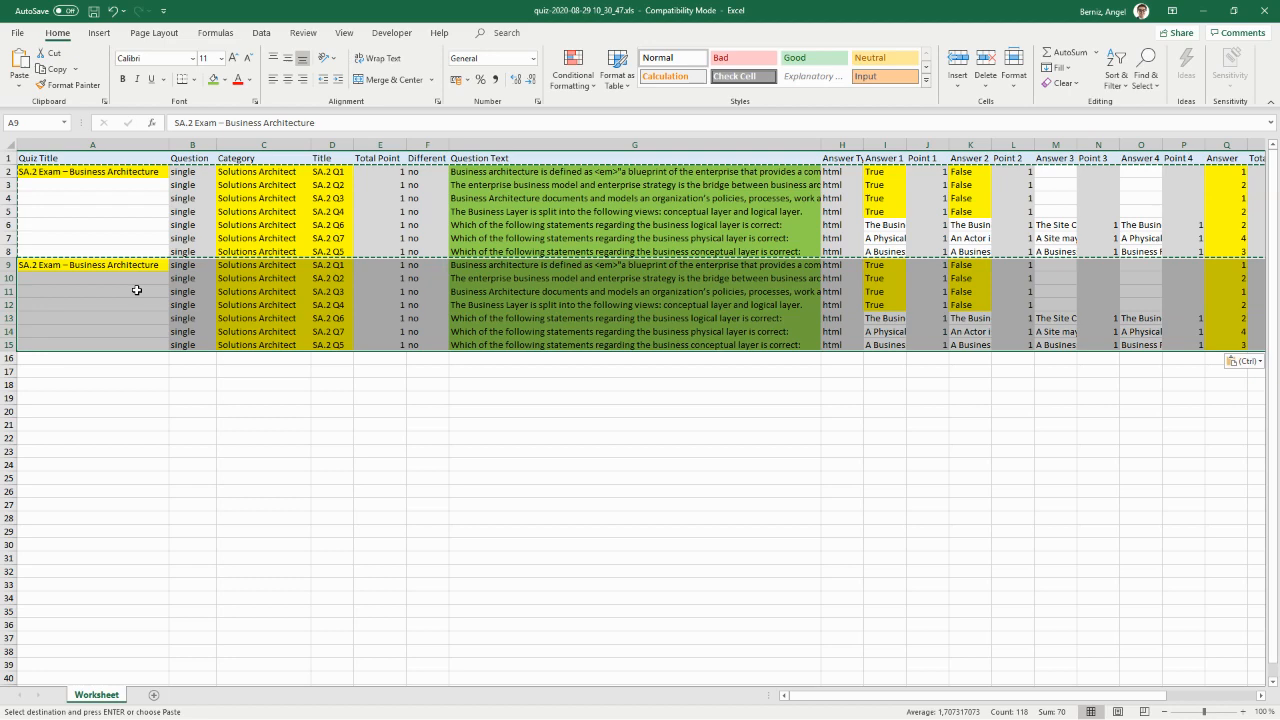
click(144, 360)
key(ctrl+v)
- Number the three quiz titles consecutively as SA.1 in A2, SA.2 in A9 and SA.3 in A16
double_click(33, 173)
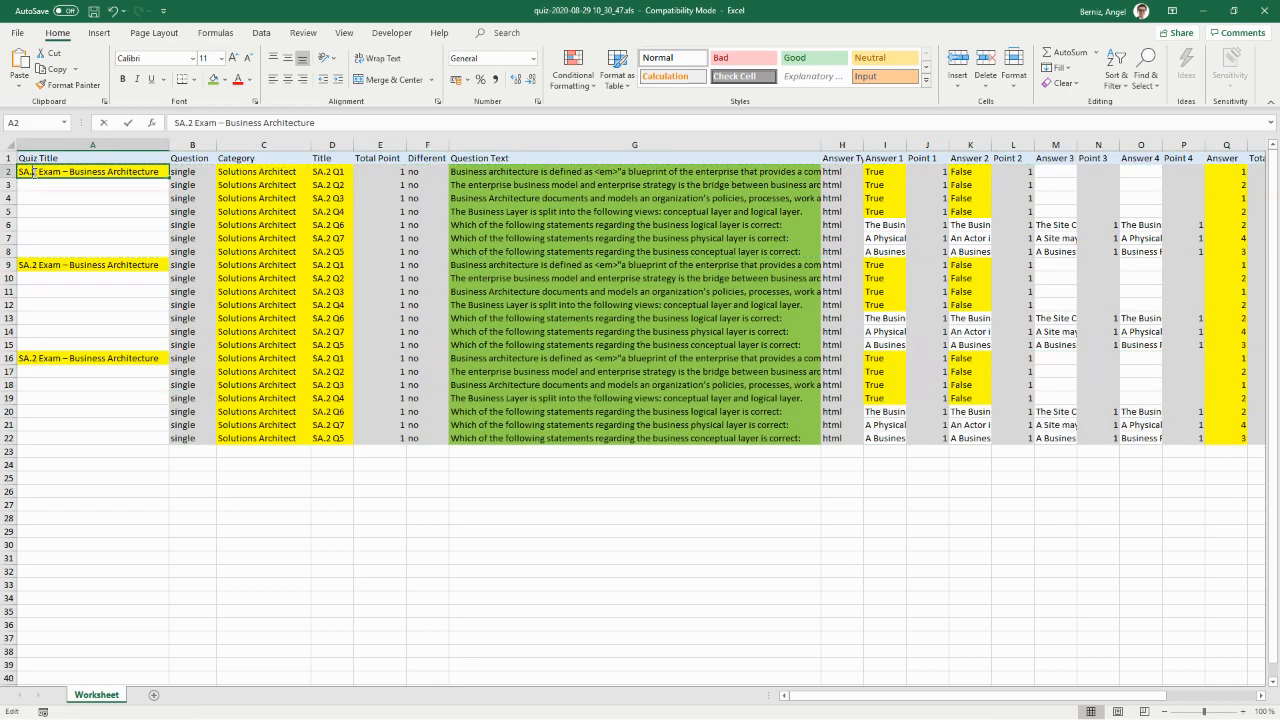
key(Delete)
text(1)
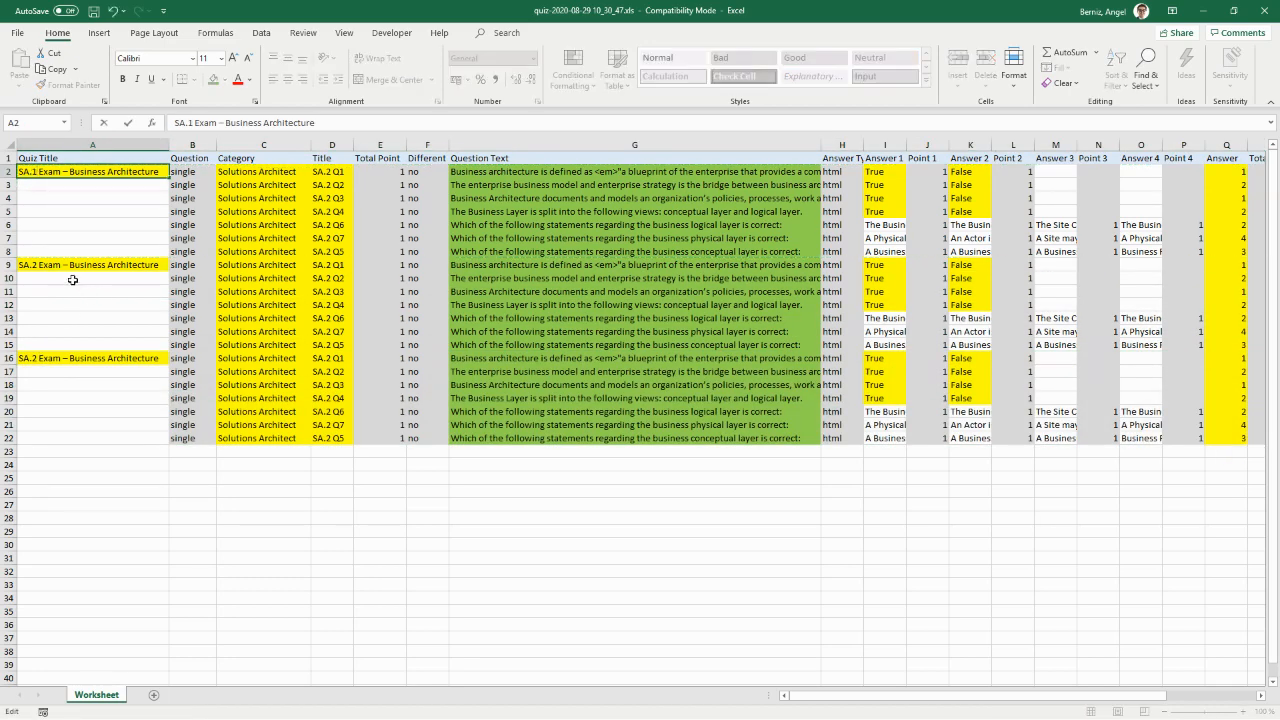
double_click(33, 264)
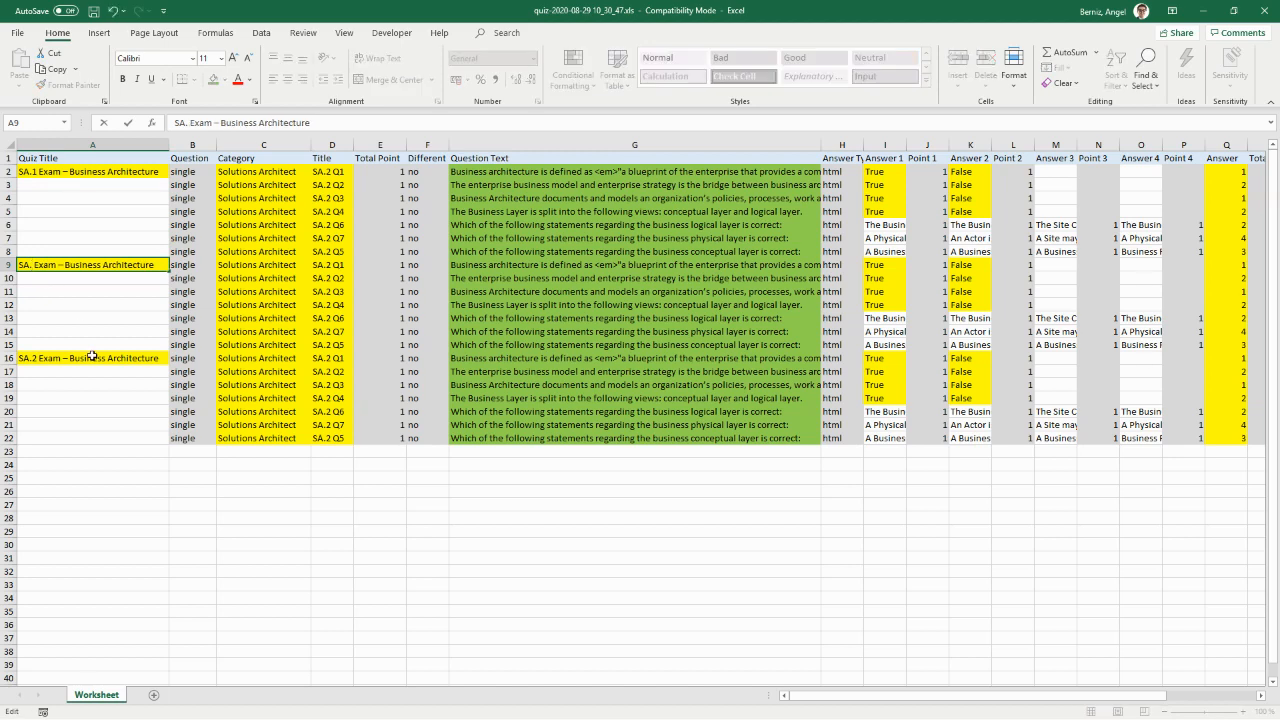
double_click(33, 359)
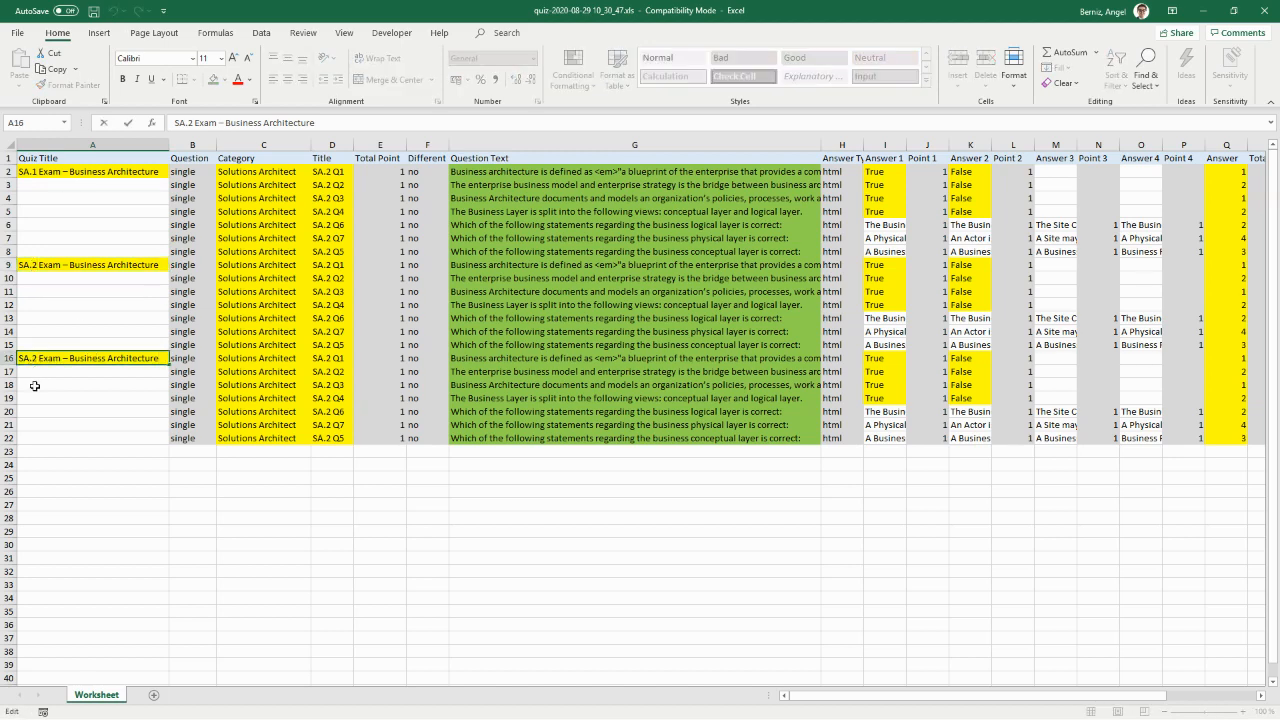
- Change the prefix of the question titles in D2:D6 to SA.1
double_click(320, 172)
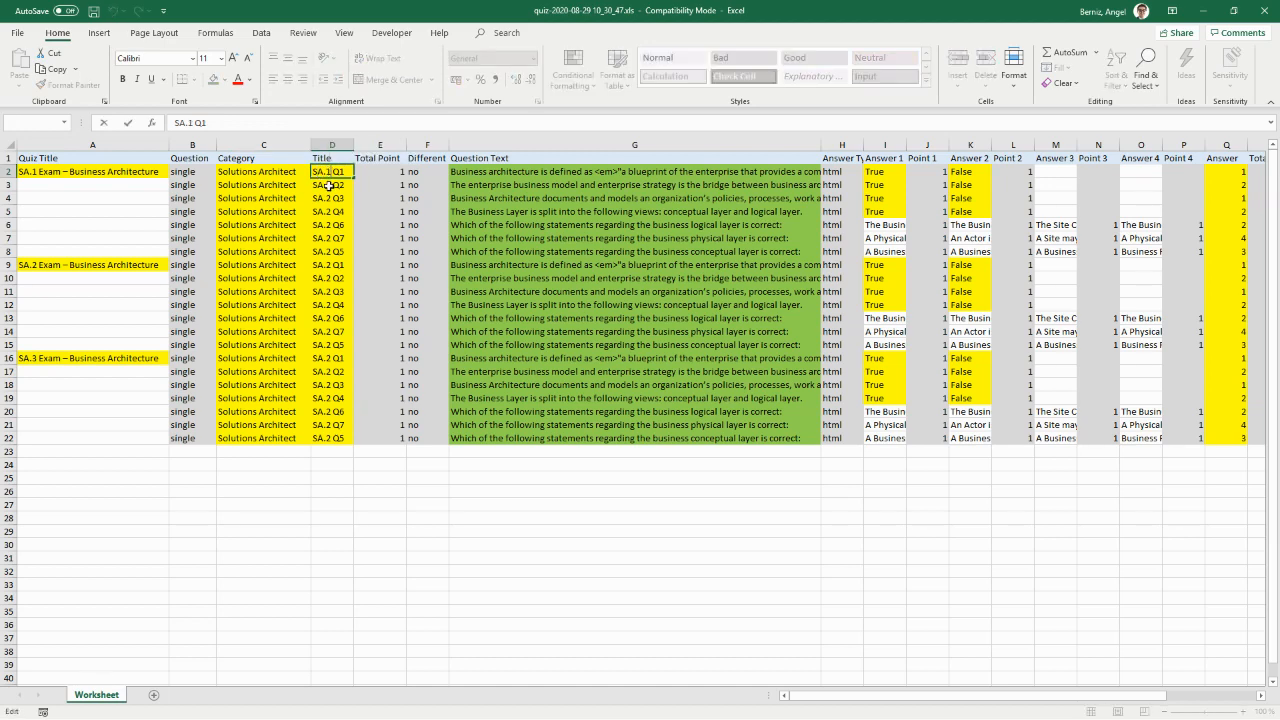
double_click(329, 185)
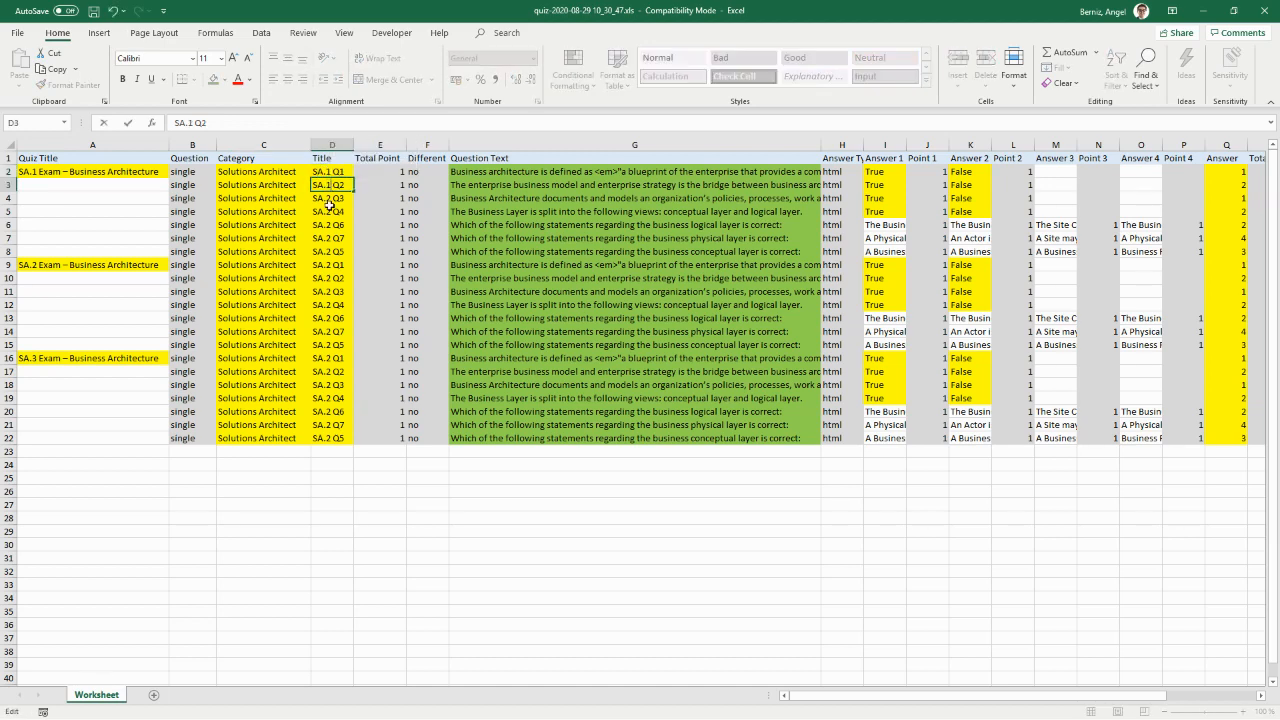
double_click(329, 199)
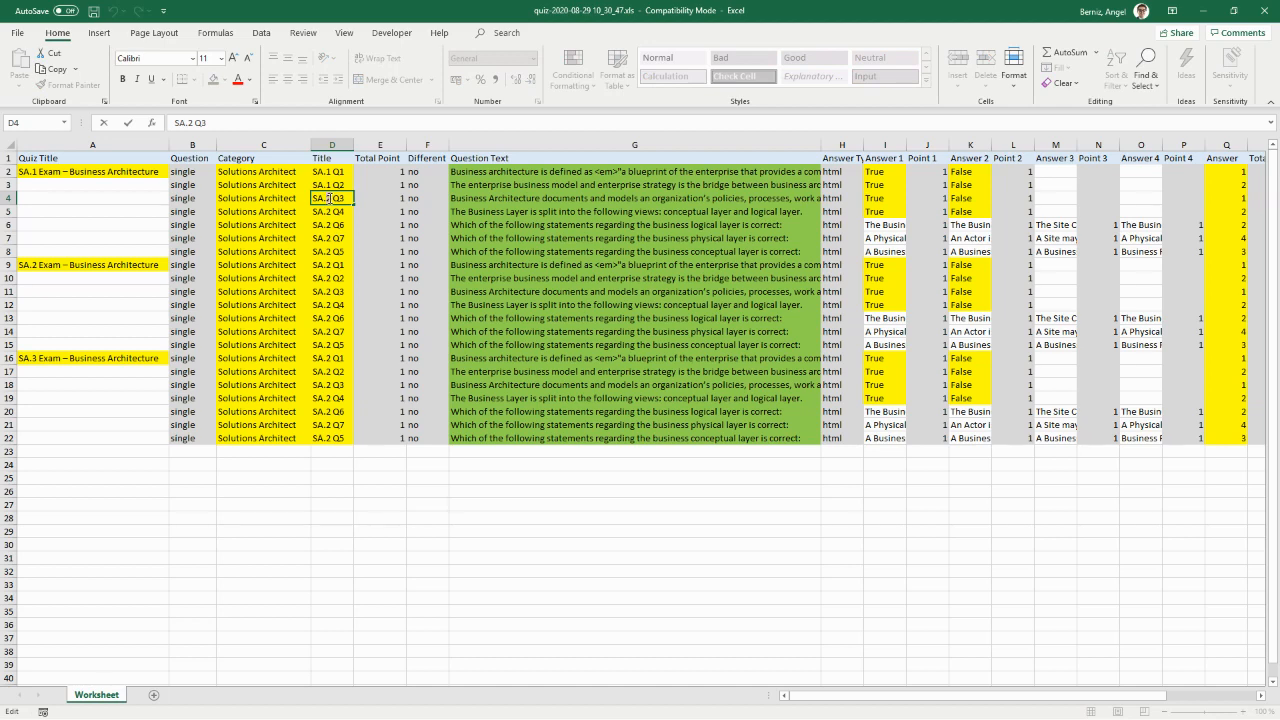
key(BackSpace)
text(1)
double_click(327, 212)
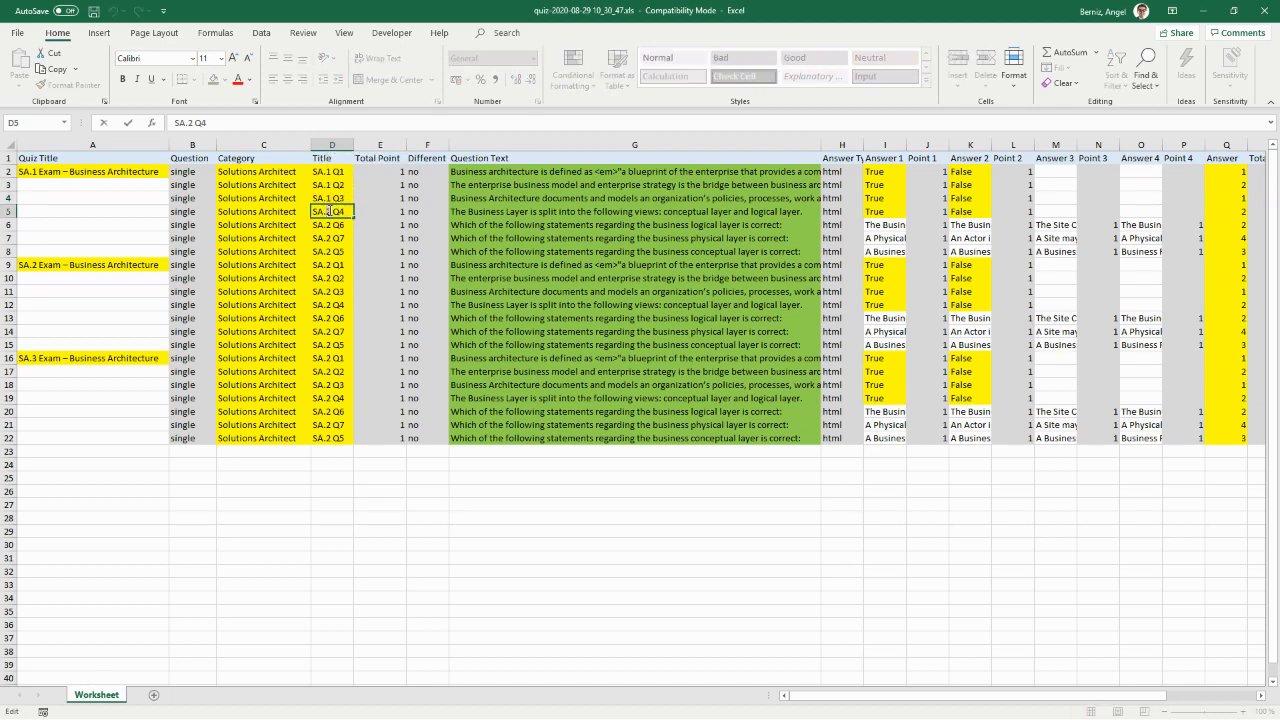
double_click(326, 224)
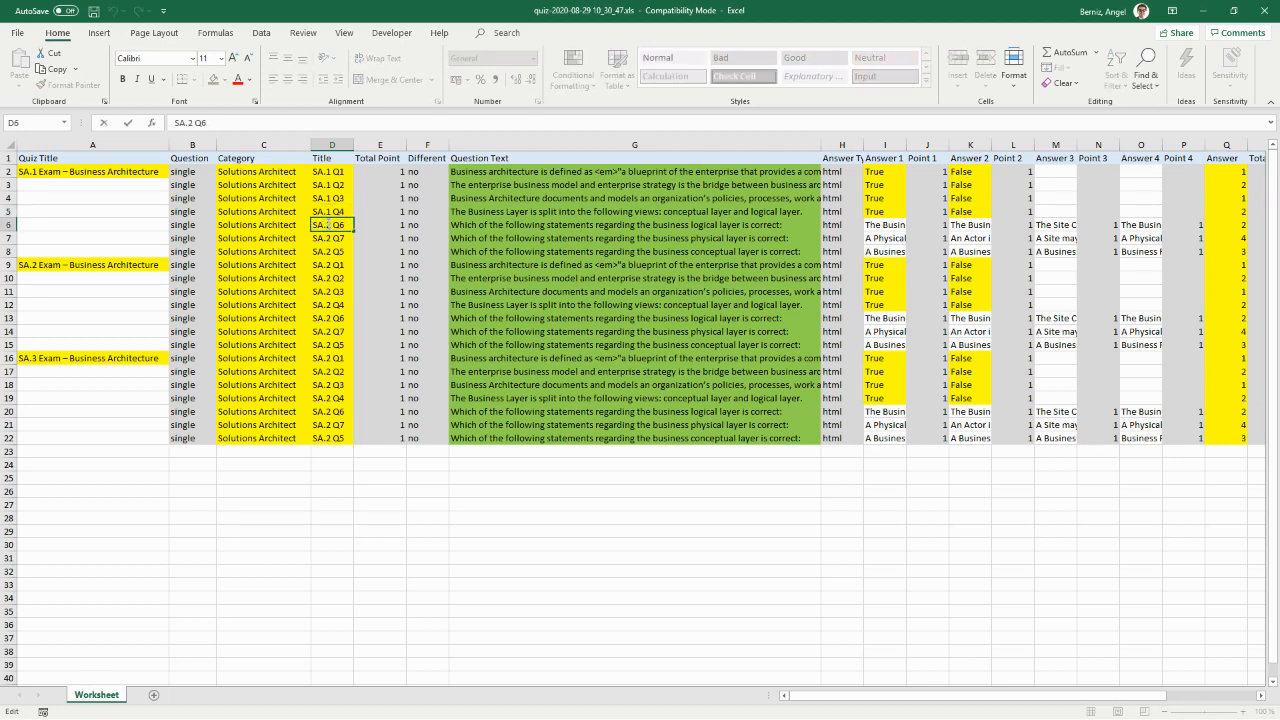
click(328, 237)
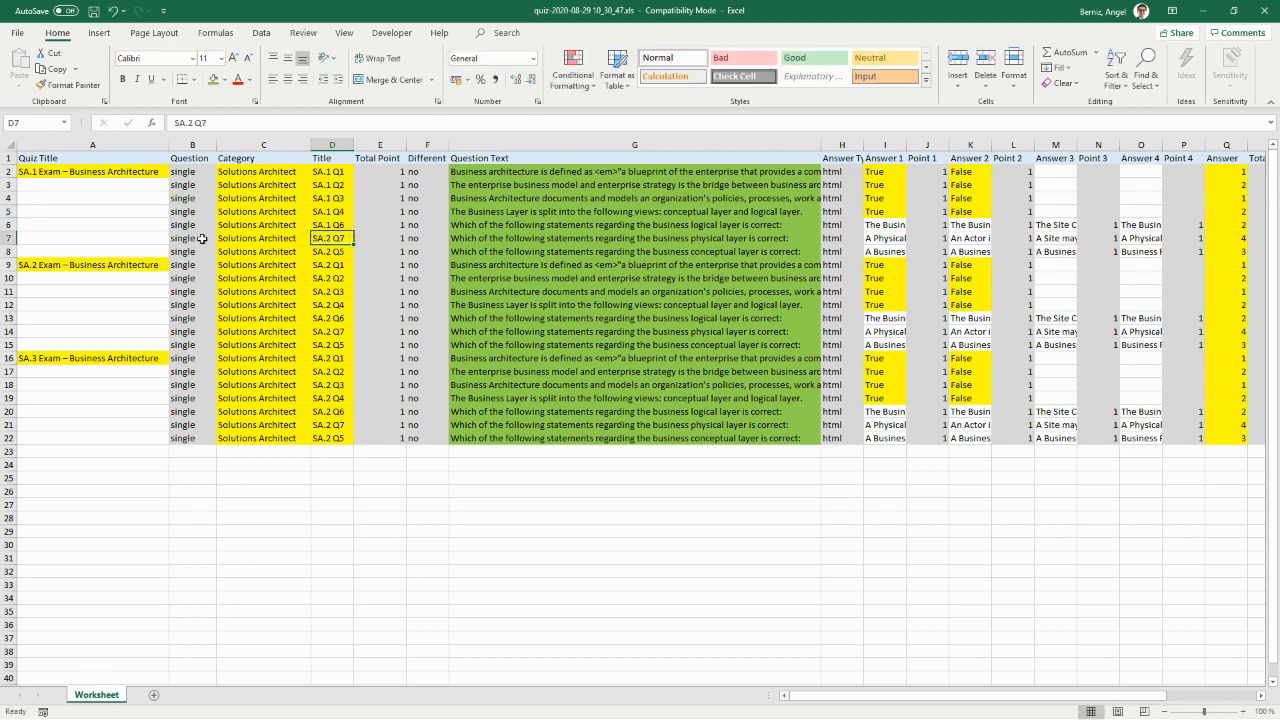
- Retitle D6 as SA.1 Q5 and delete the surplus question rows 7 and 8 from the first exam
double_click(339, 225)
drag(339, 225, 346, 225)
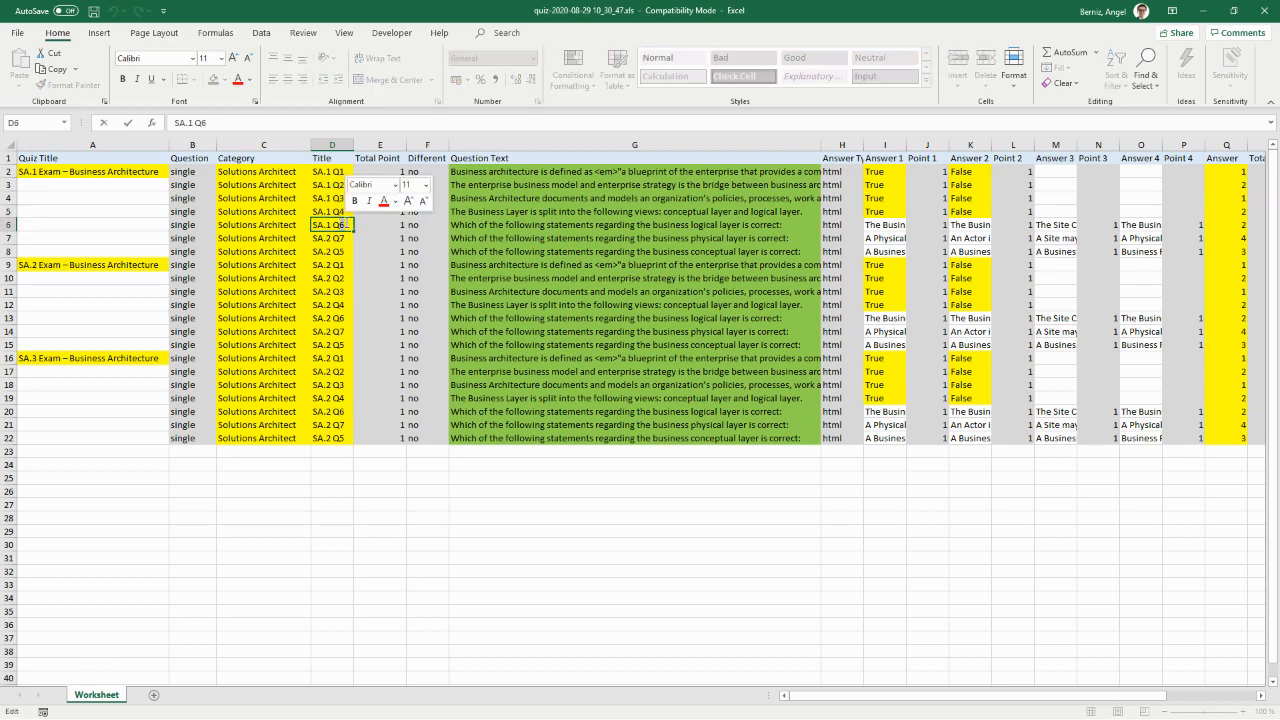
text(5)
click(344, 504)
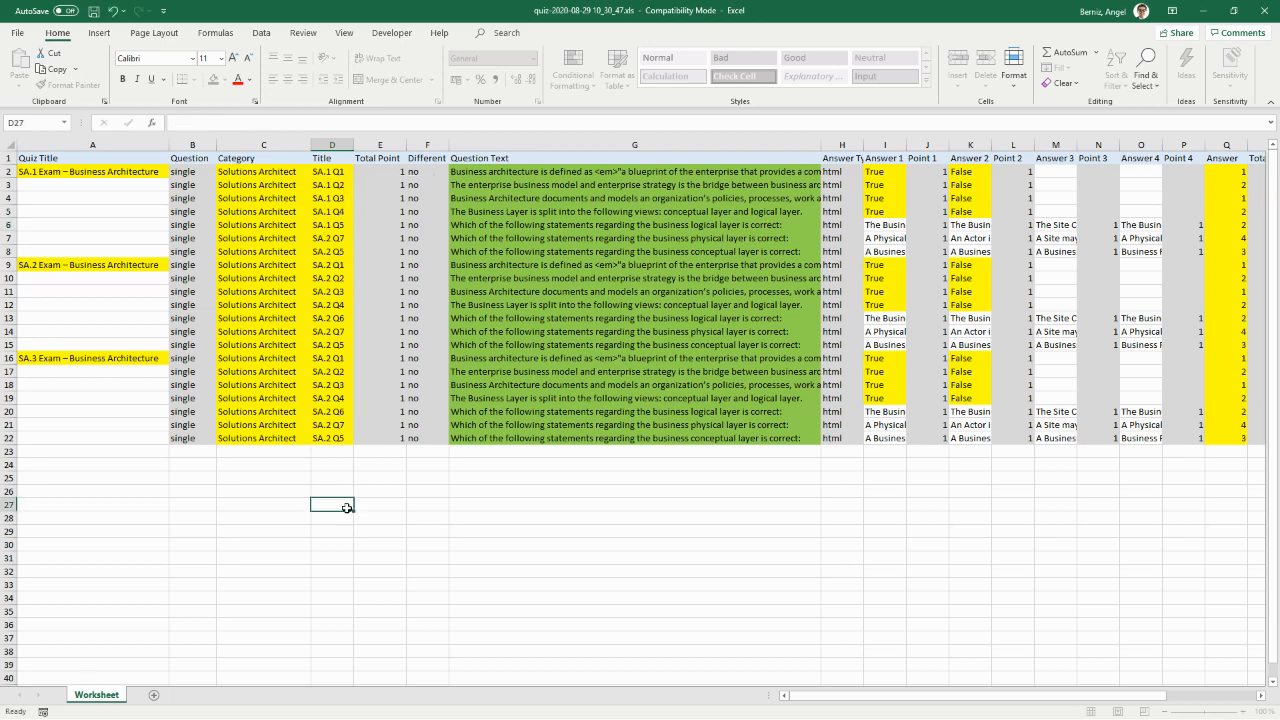
drag(8, 238, 8, 251)
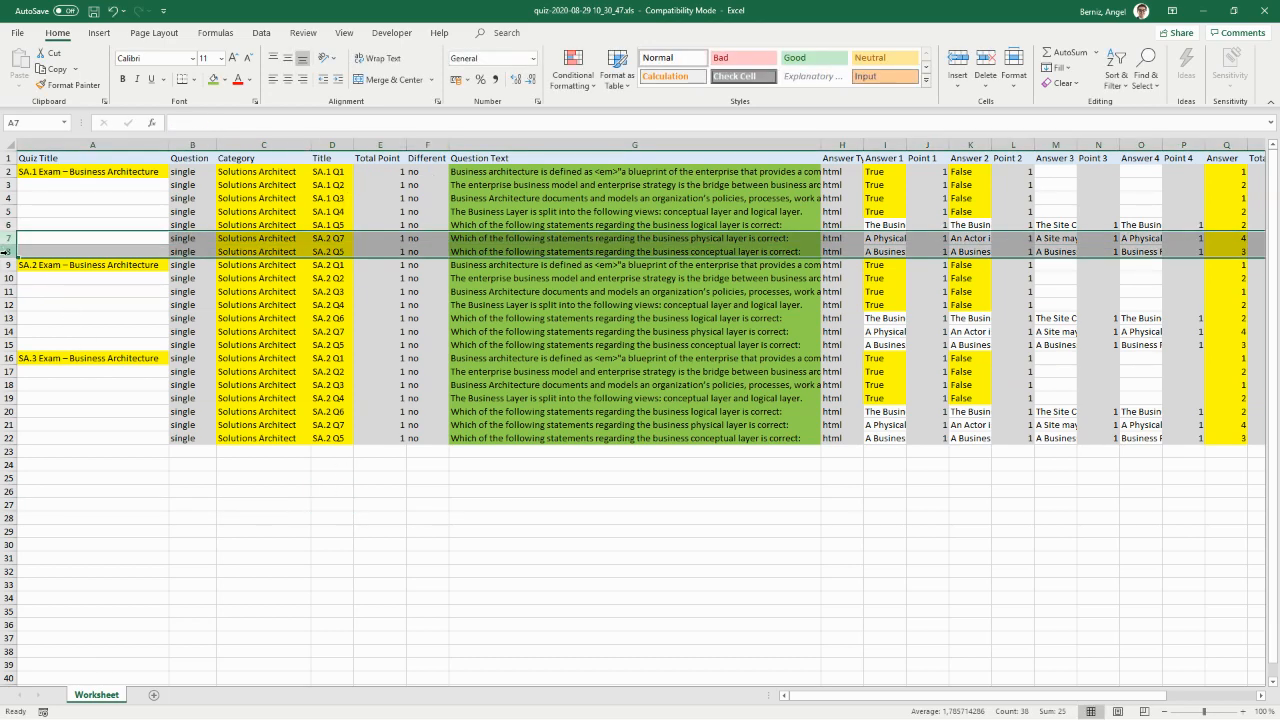
right_click(8, 251)
click(44, 382)
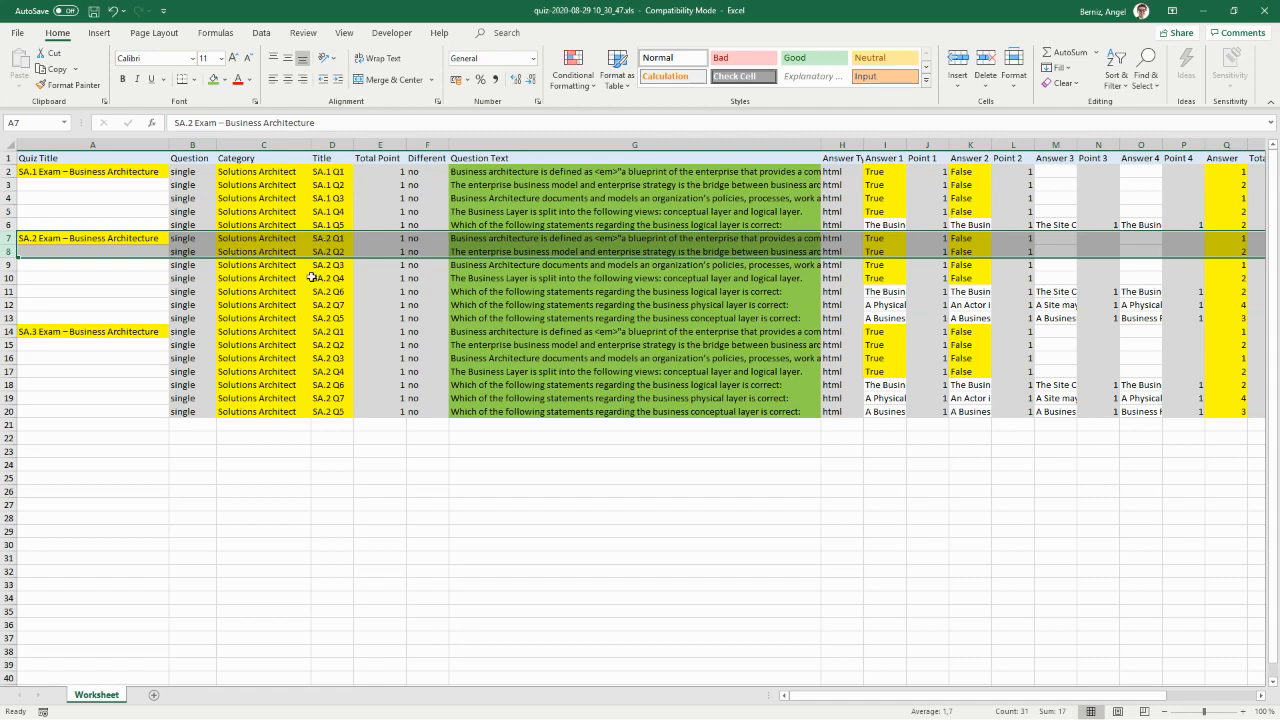
- Retitle D11 as SA.2 Q5 and delete the surplus question rows 12 and 13 from the second exam
double_click(342, 291)
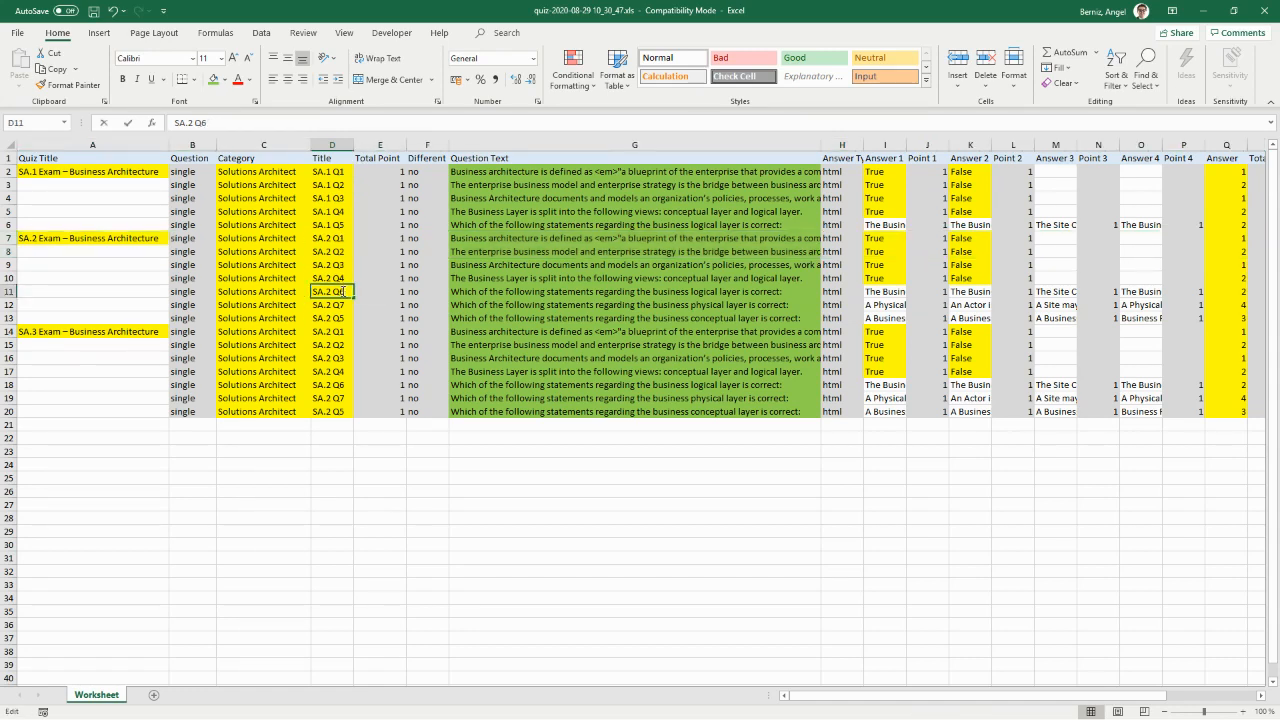
drag(345, 291, 339, 291)
text(5)
click(246, 523)
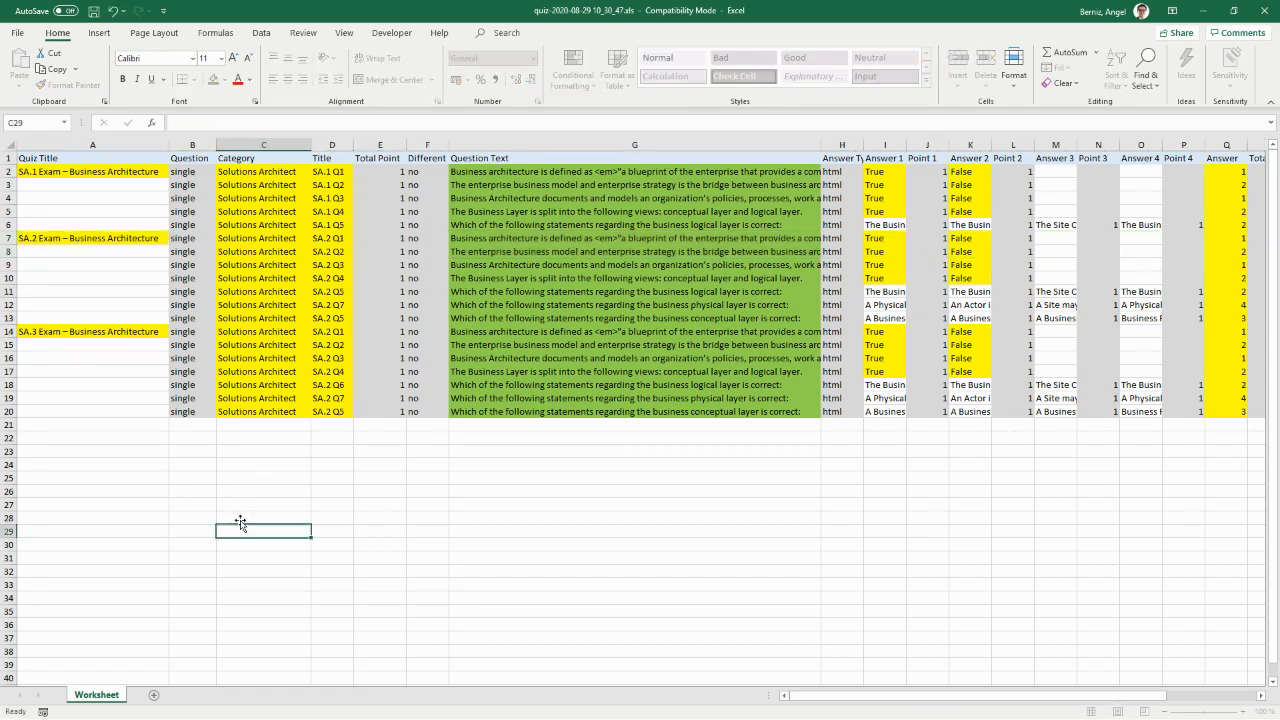
drag(10, 304, 10, 314)
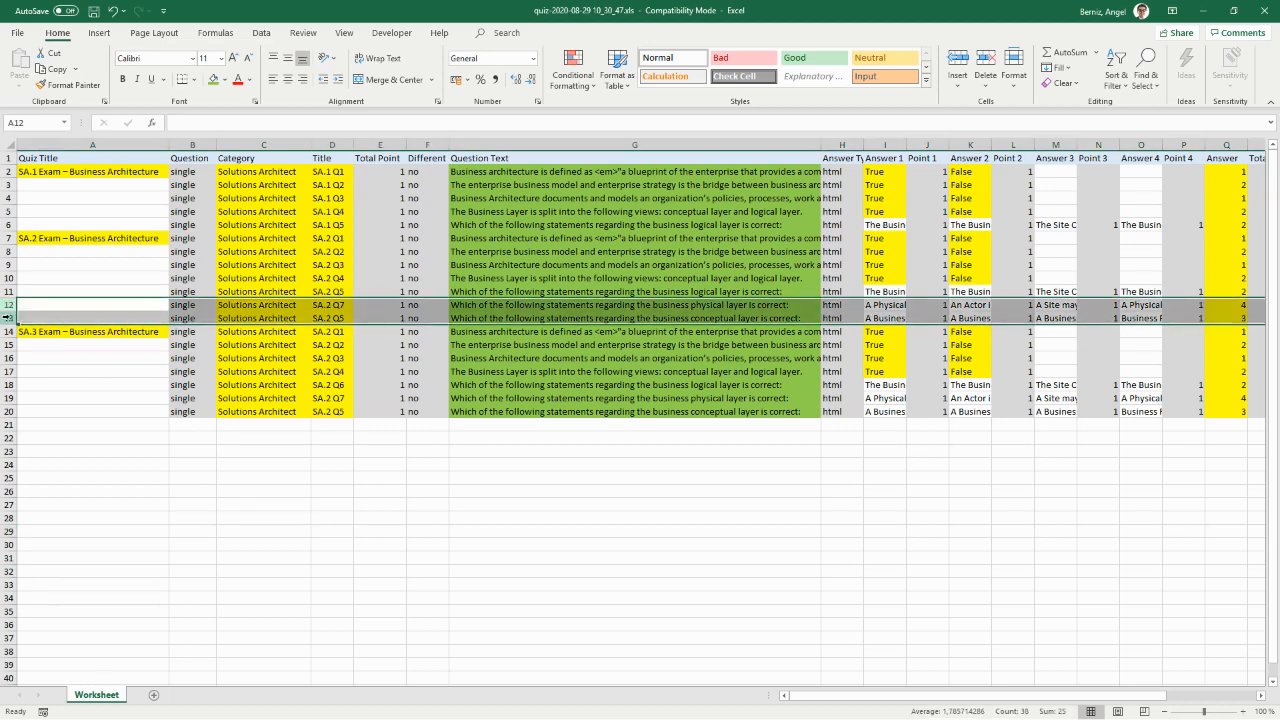
right_click(10, 314)
click(50, 452)
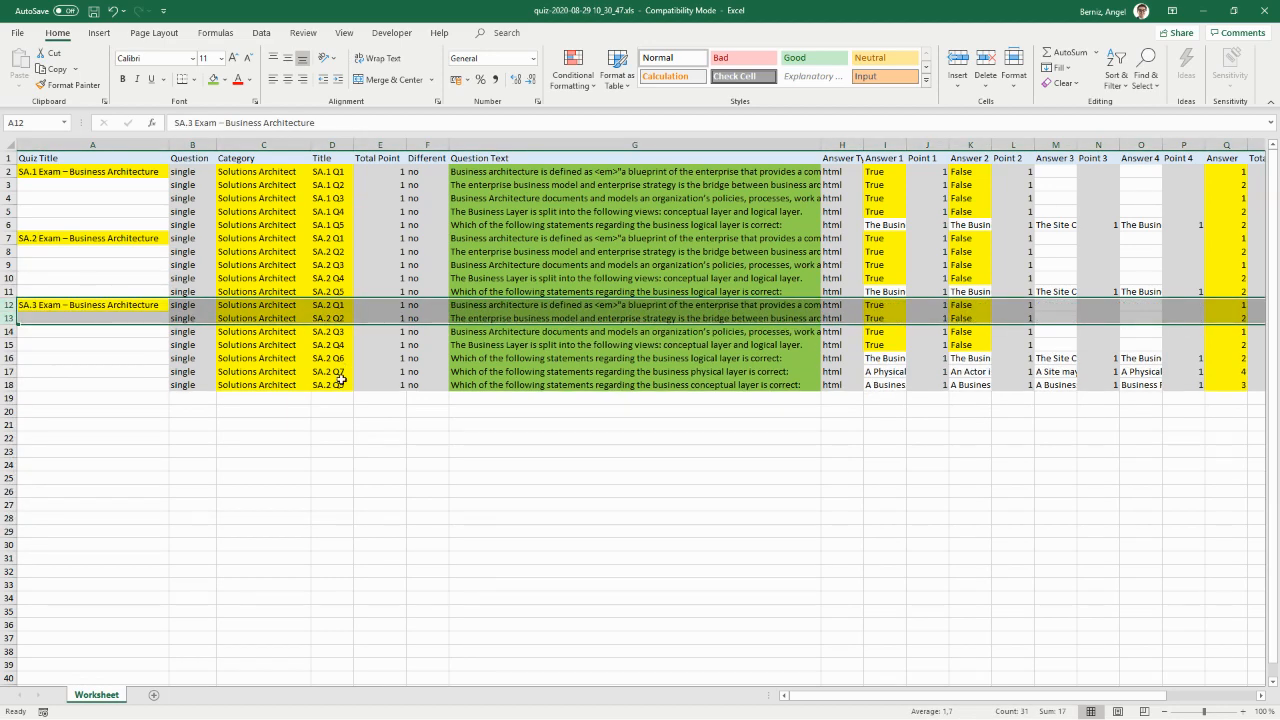
- Retitle D16 as SA.2 Q5 and delete the surplus question rows 17 and 18 from the third exam
double_click(340, 357)
drag(345, 357, 339, 357)
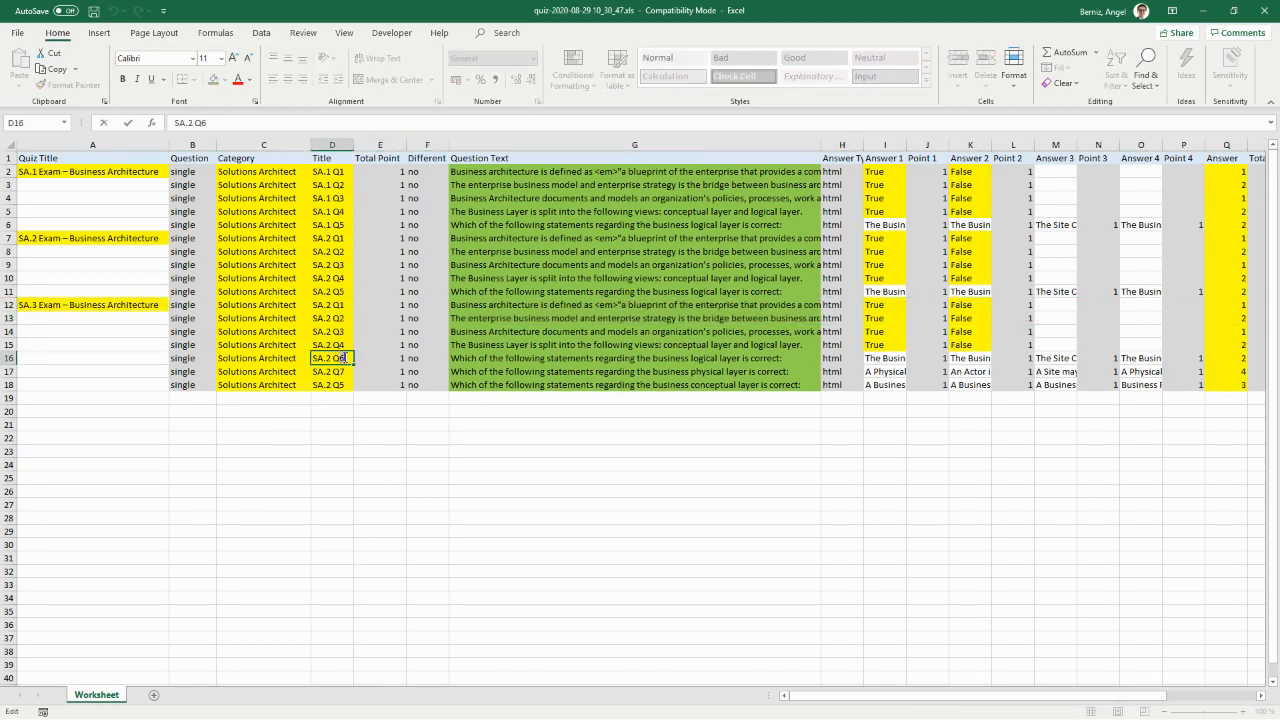
text(5)
click(325, 507)
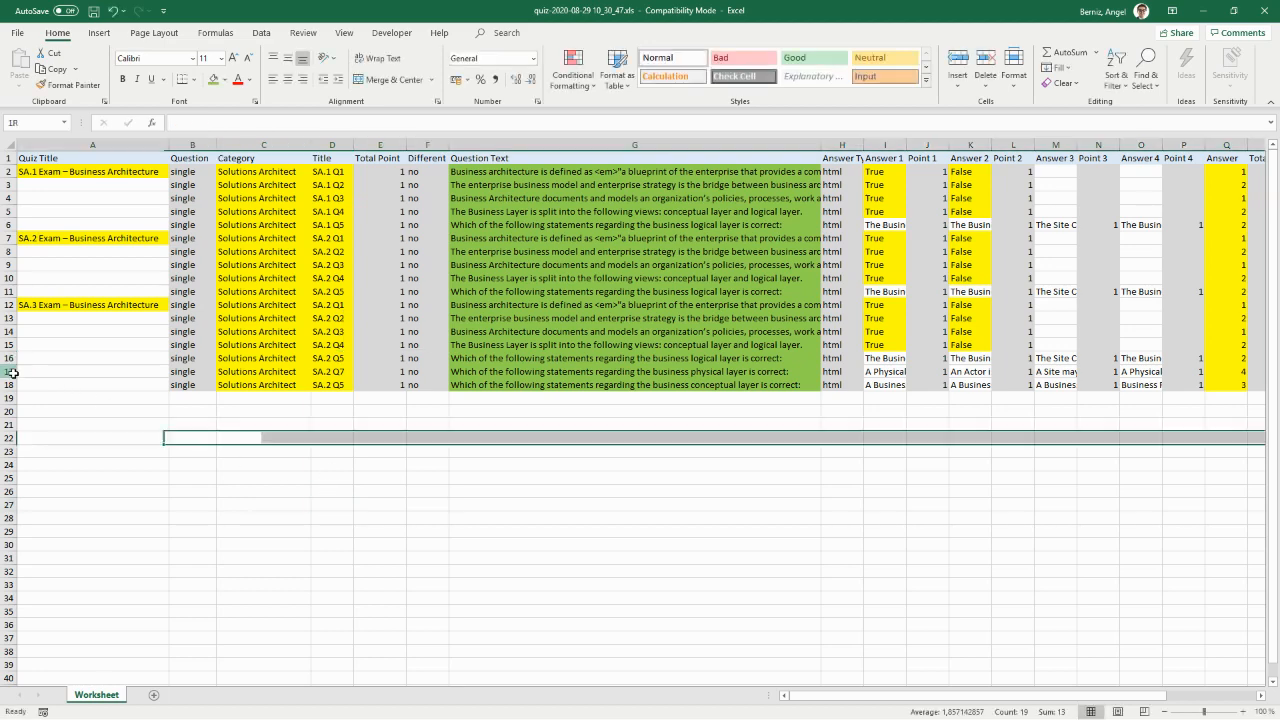
drag(20, 371, 20, 385)
right_click(9, 371)
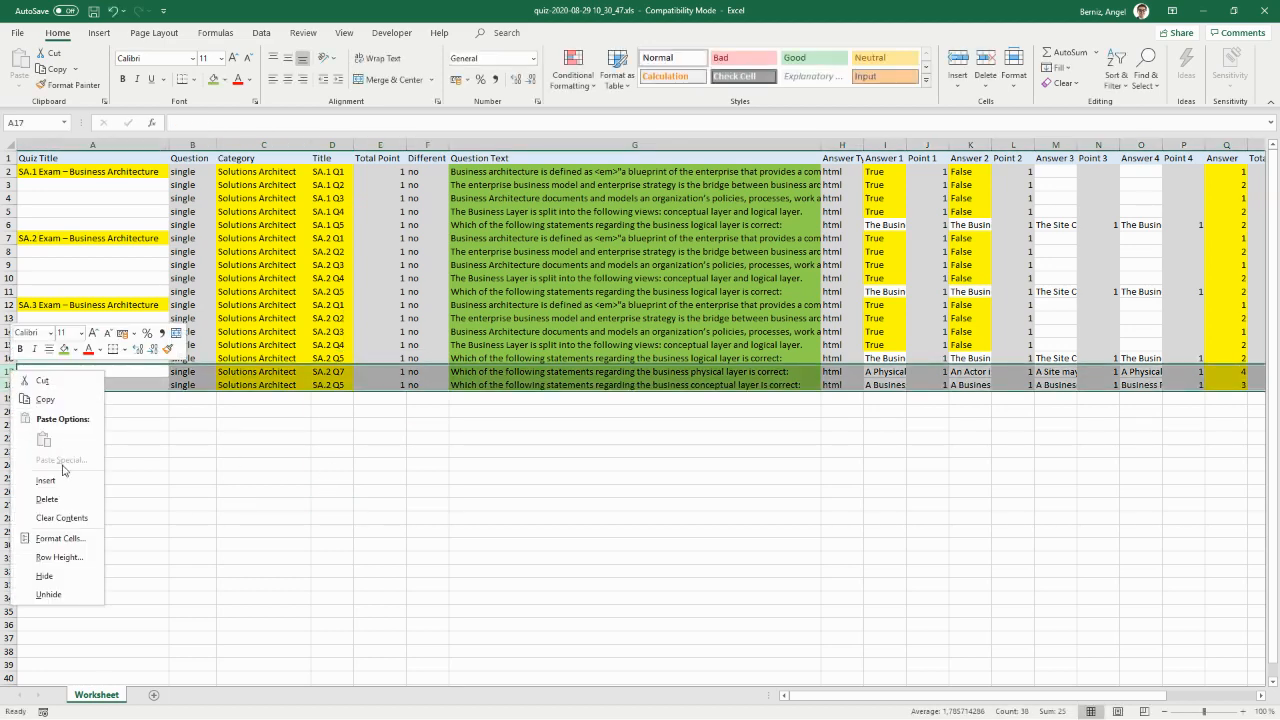
click(80, 496)
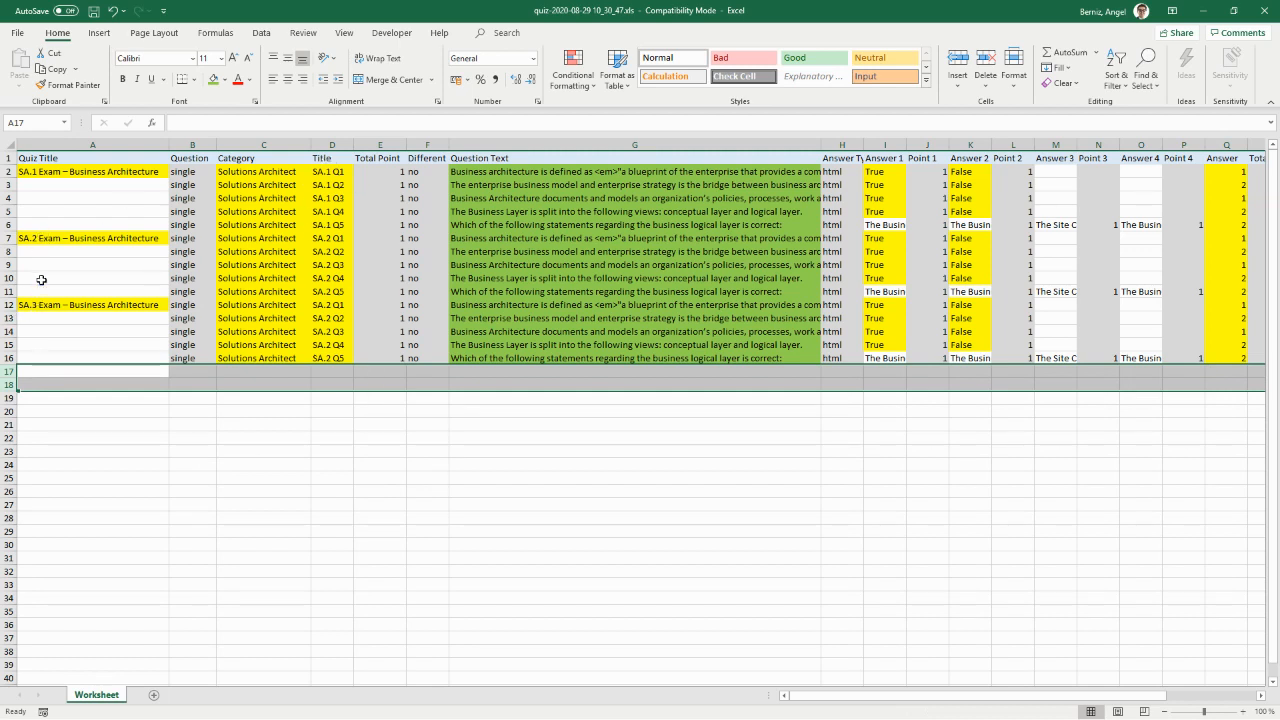
click(87, 173)
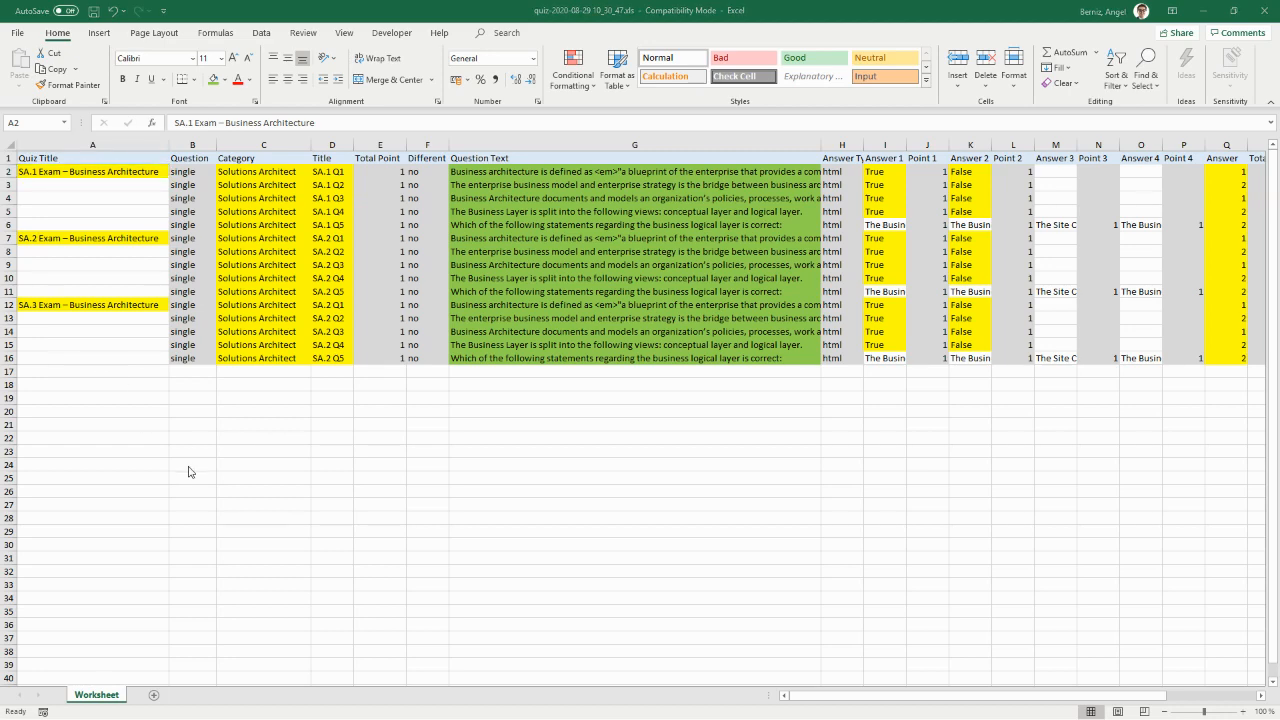
- Switch to the browser and open the courses10.com free online courses page in a new tab
key(alt+Tab)
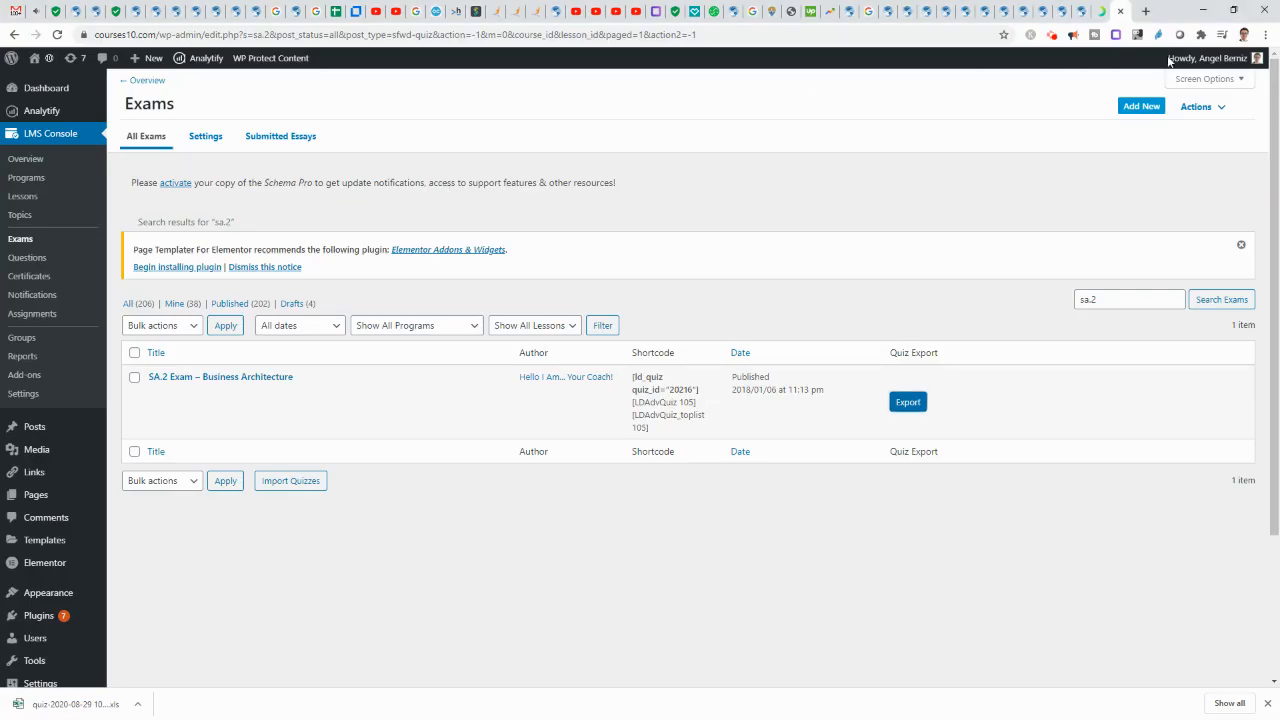
click(1149, 9)
text(co)
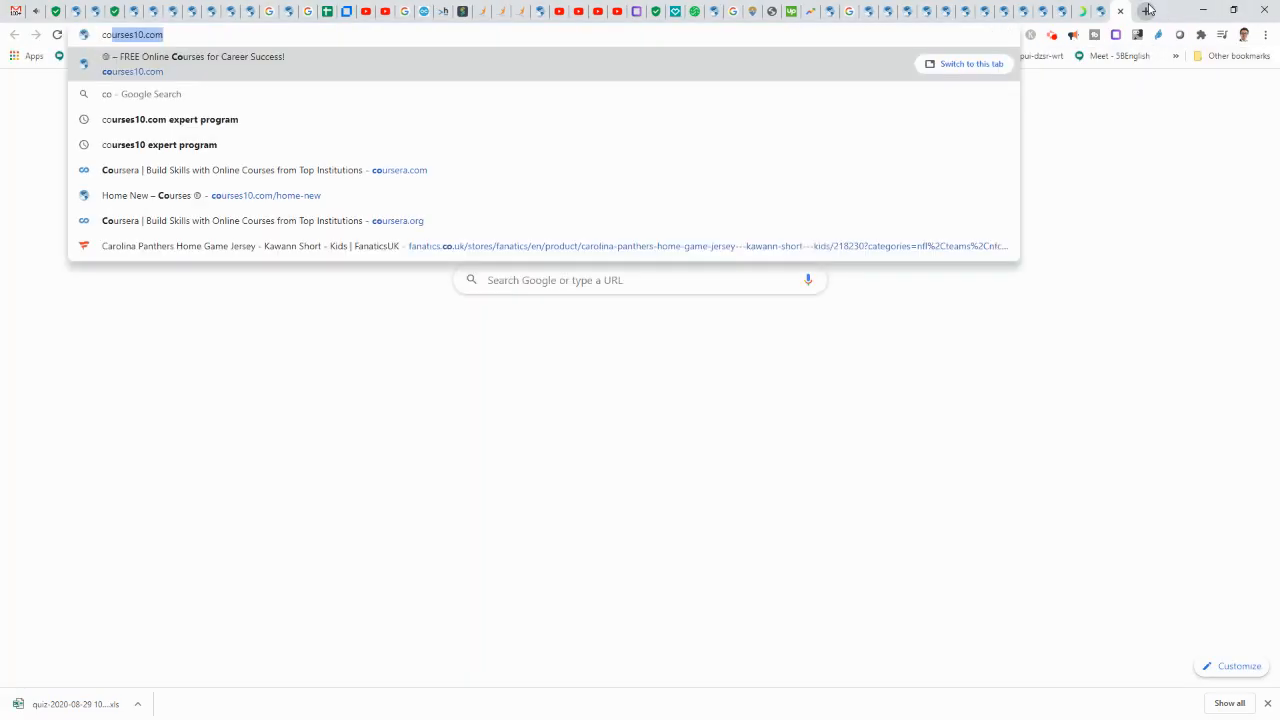
key(Return)
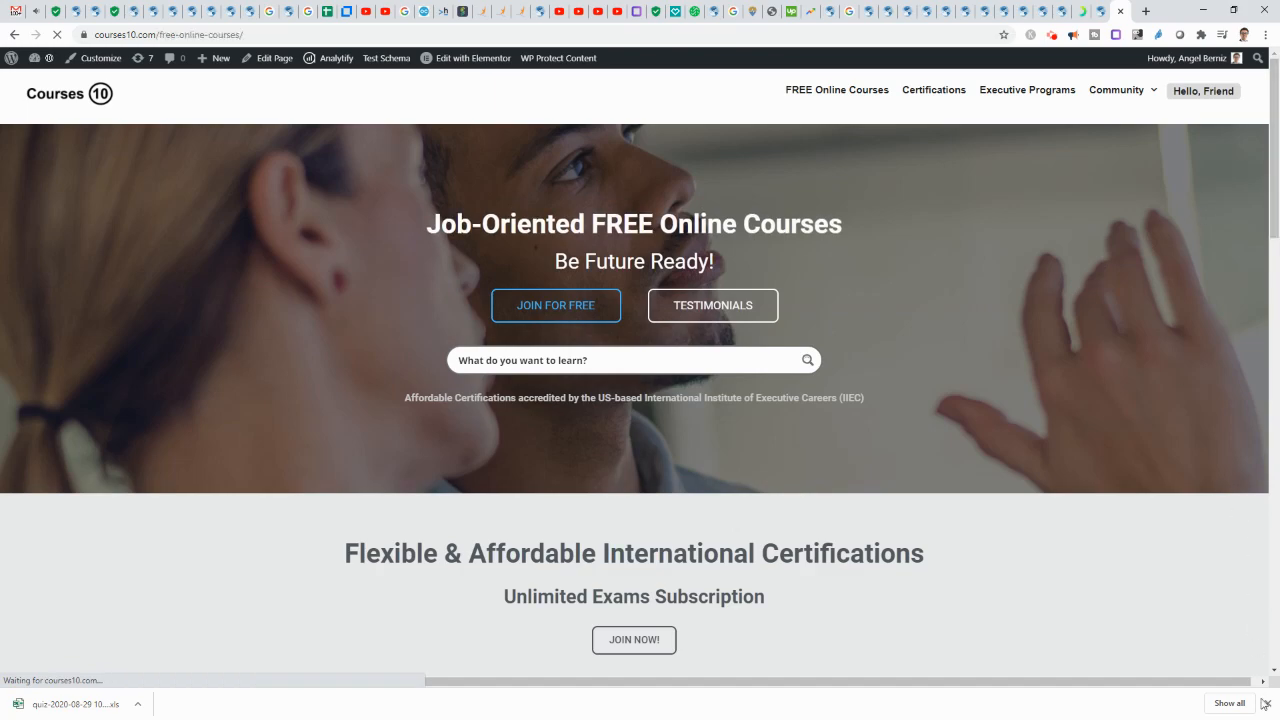
click(1267, 703)
- Look through the catalogue of free online courses on the site
scroll(934, 434, down, 6)
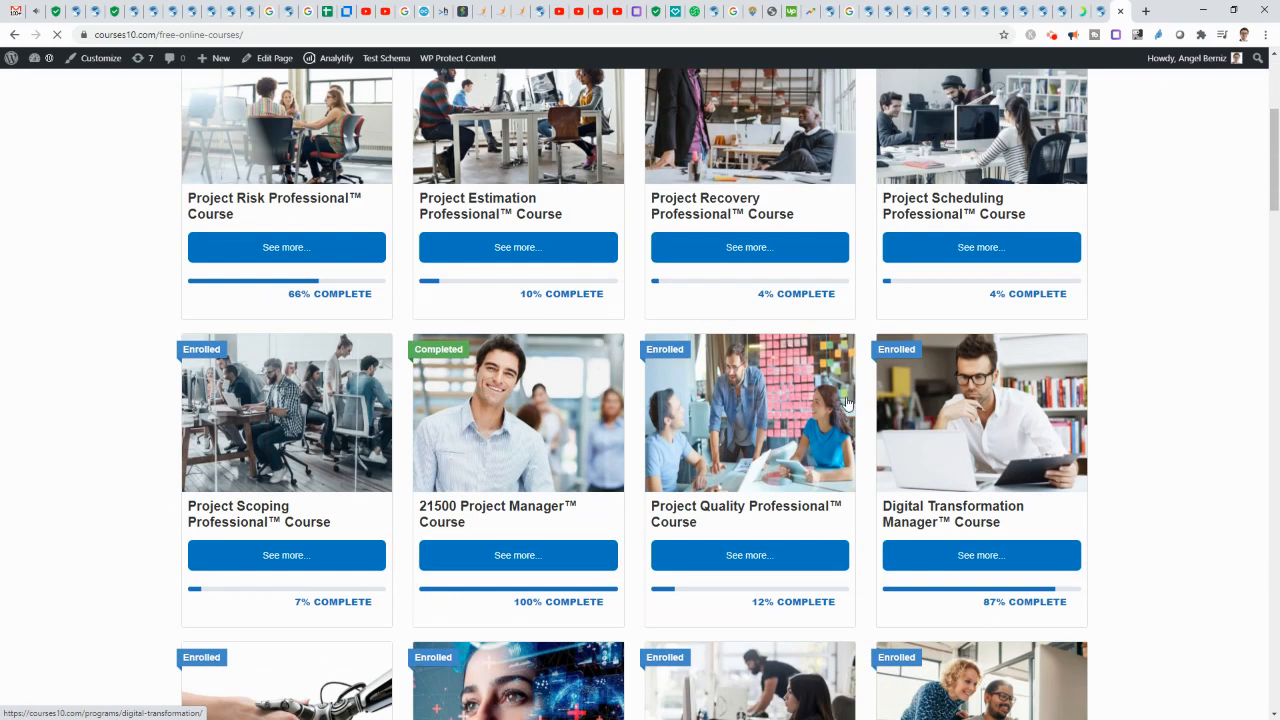
scroll(770, 397, down, 3)
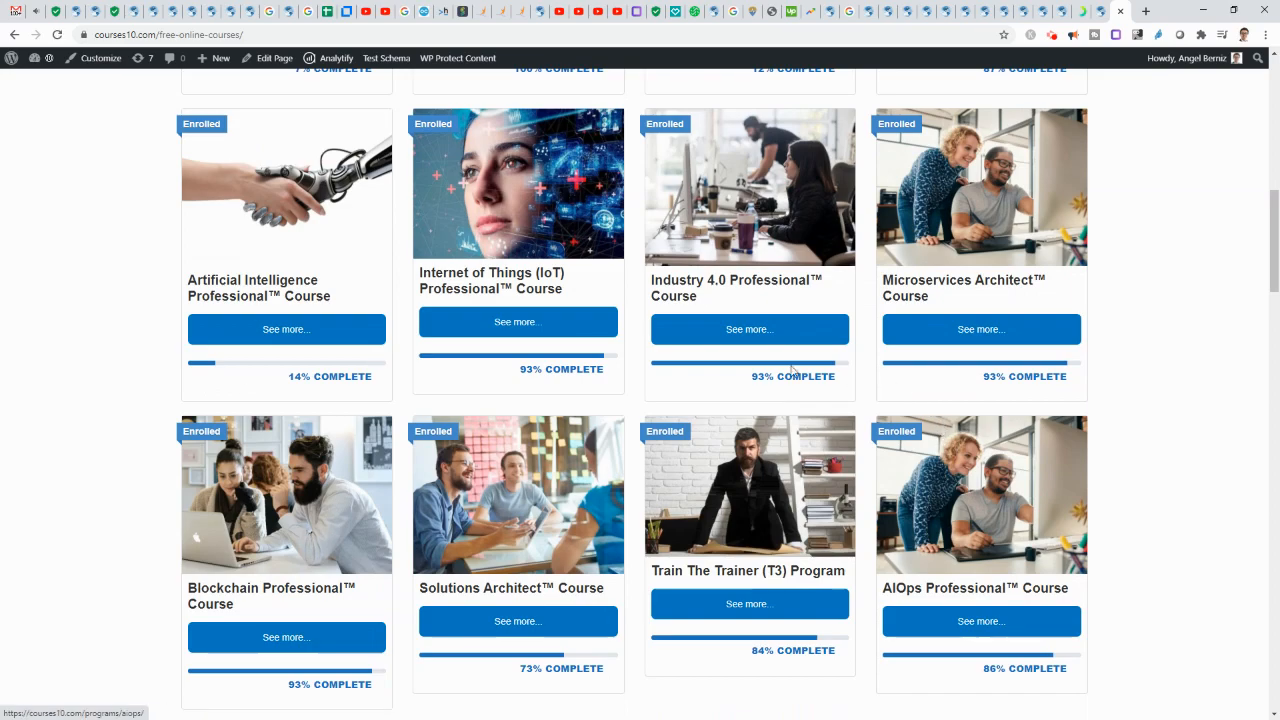
scroll(708, 358, down, 3)
scroll(708, 358, down, 4)
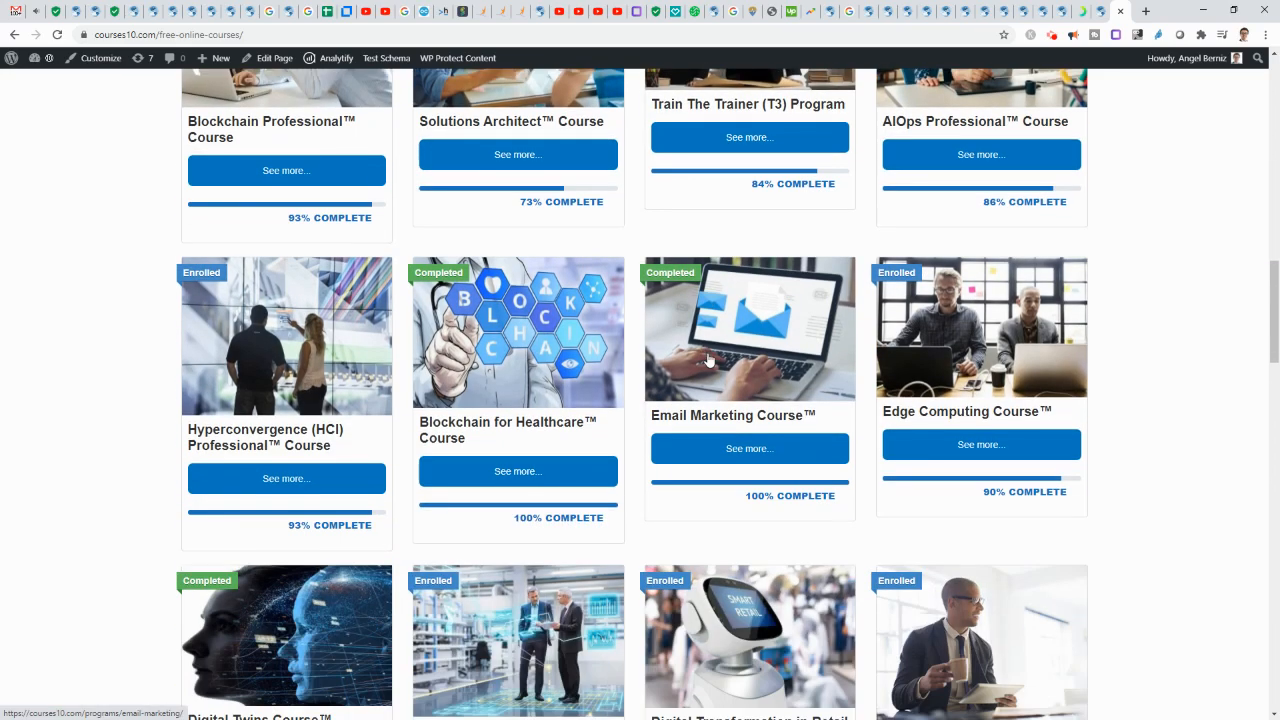
scroll(708, 358, down, 5)
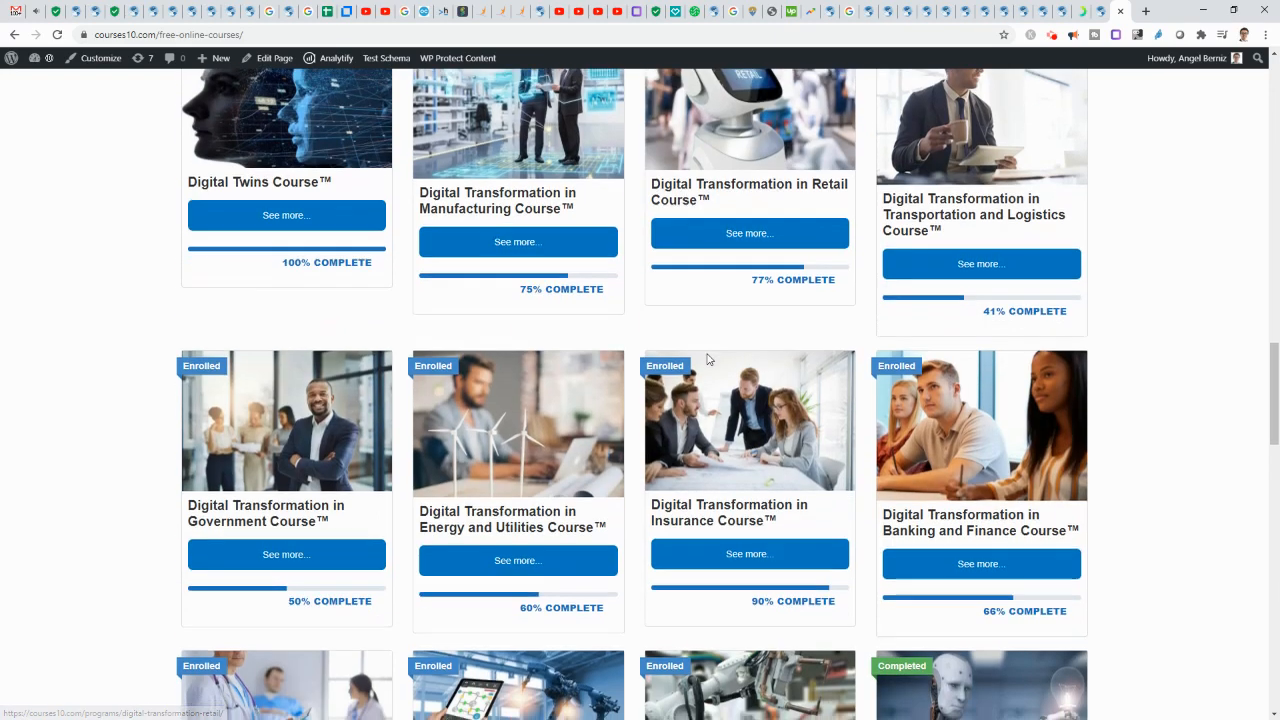
scroll(708, 358, down, 4)
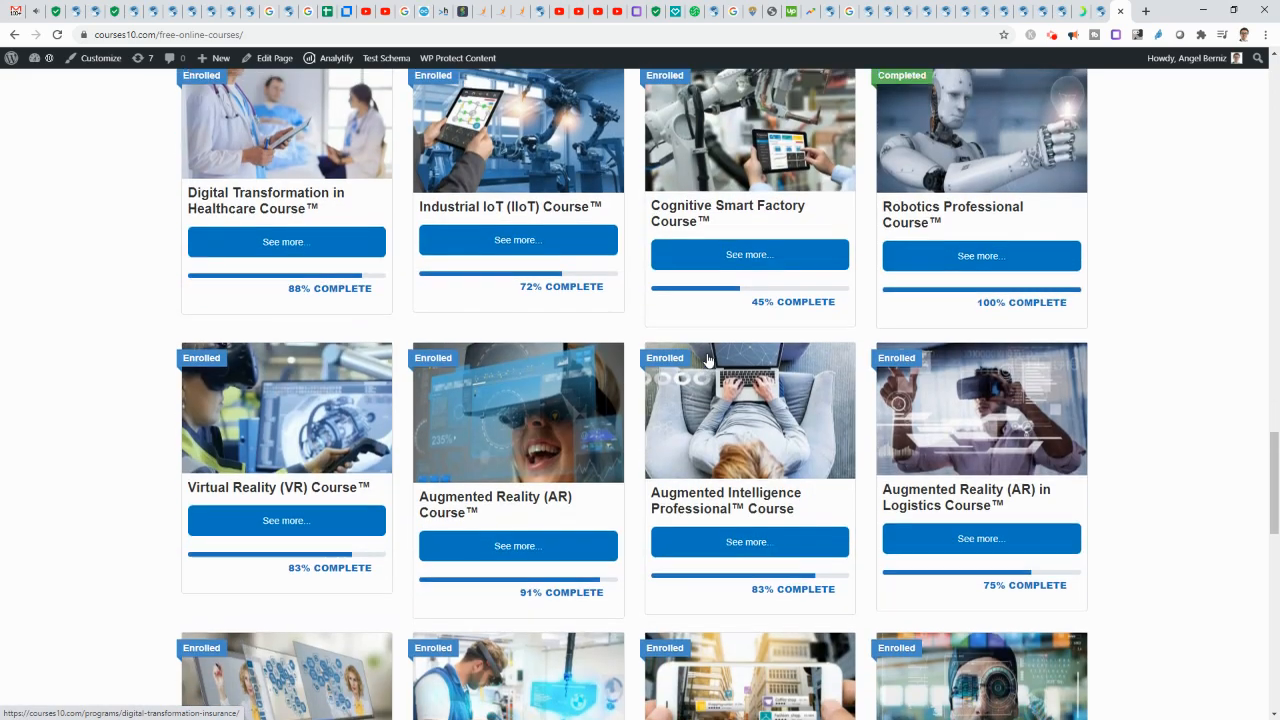
scroll(700, 360, up, 8)
scroll(697, 362, up, 10)
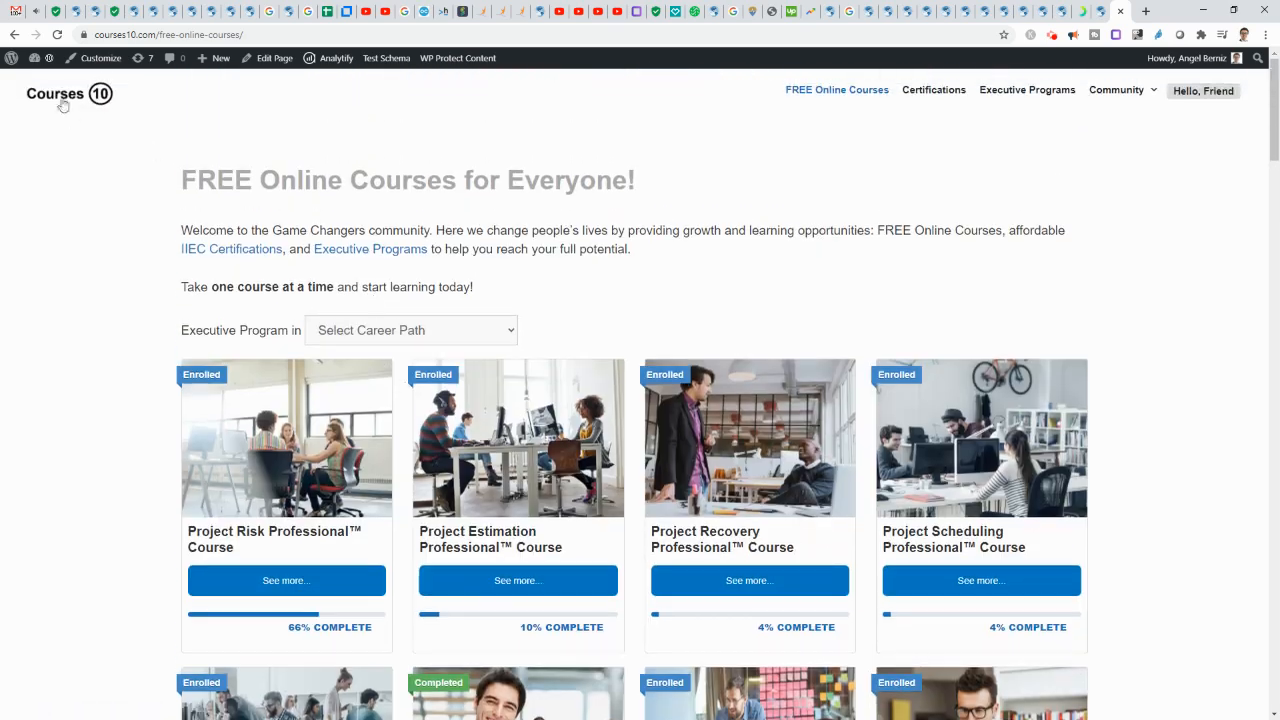
- Search the site's home page for "solutions" and open the Solutions Architect course at its list of lessons
click(63, 100)
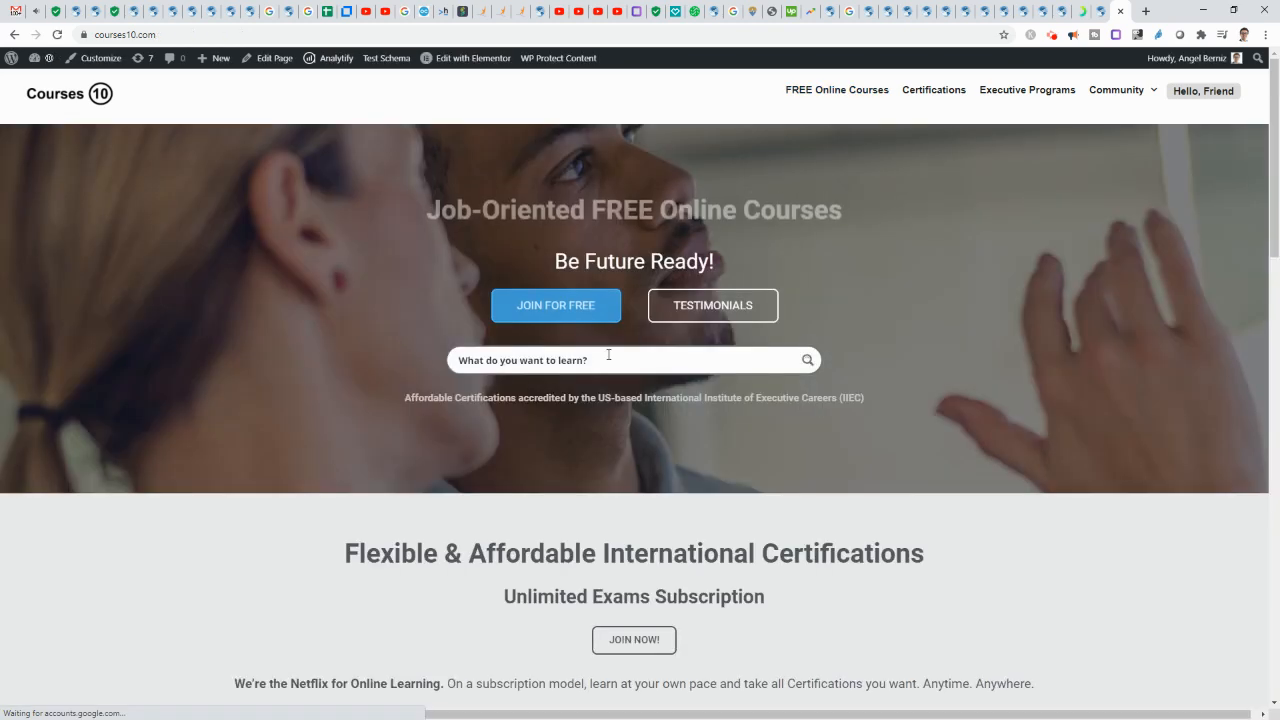
click(594, 362)
text(solutions)
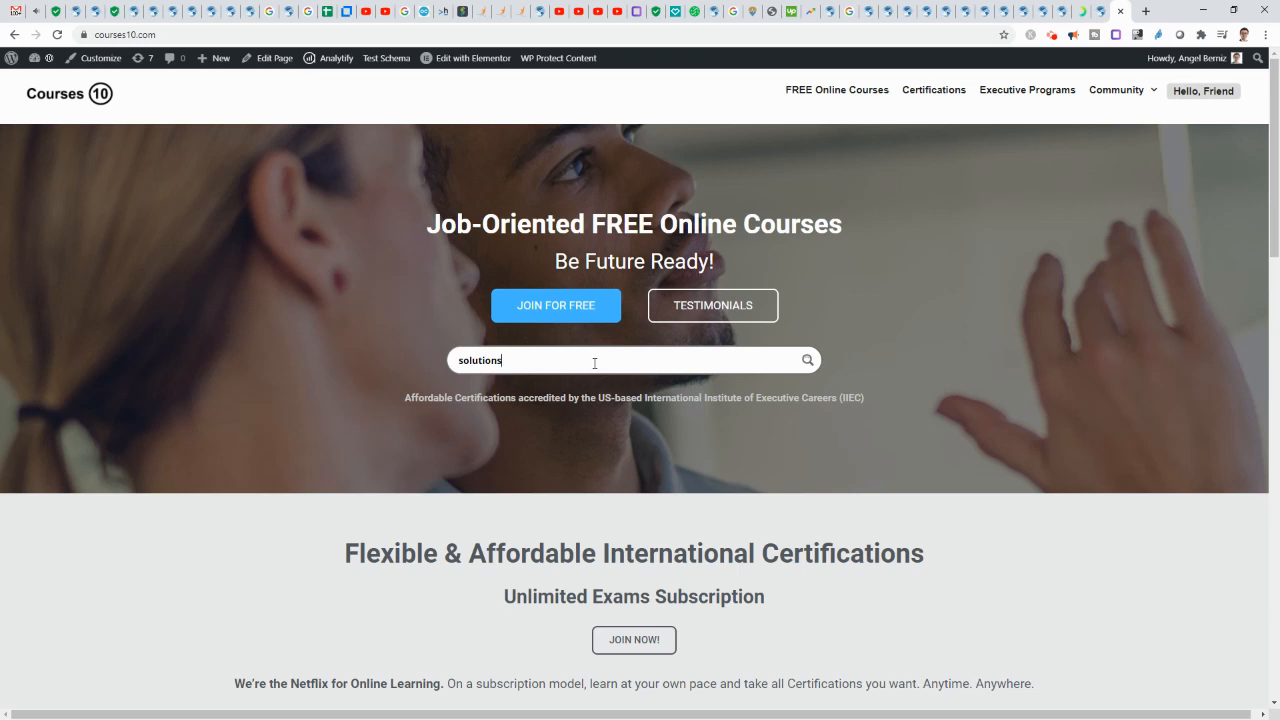
click(550, 400)
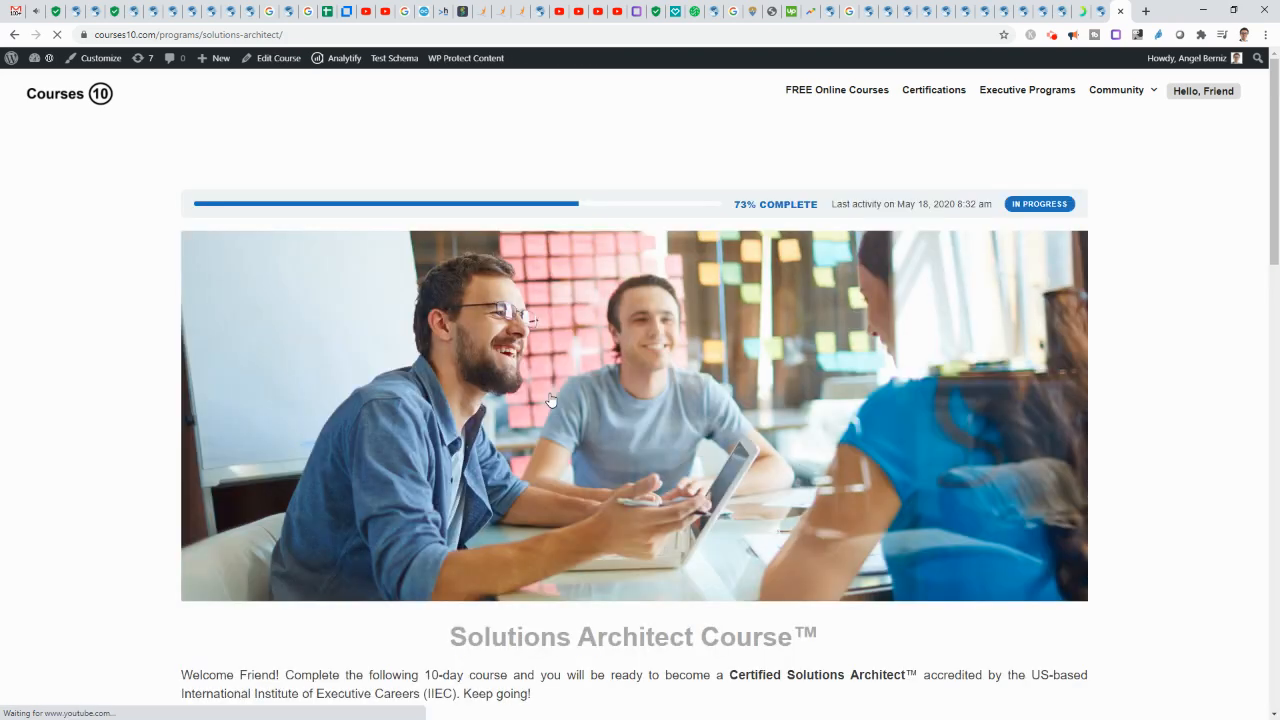
scroll(615, 395, down, 3)
scroll(615, 398, down, 3)
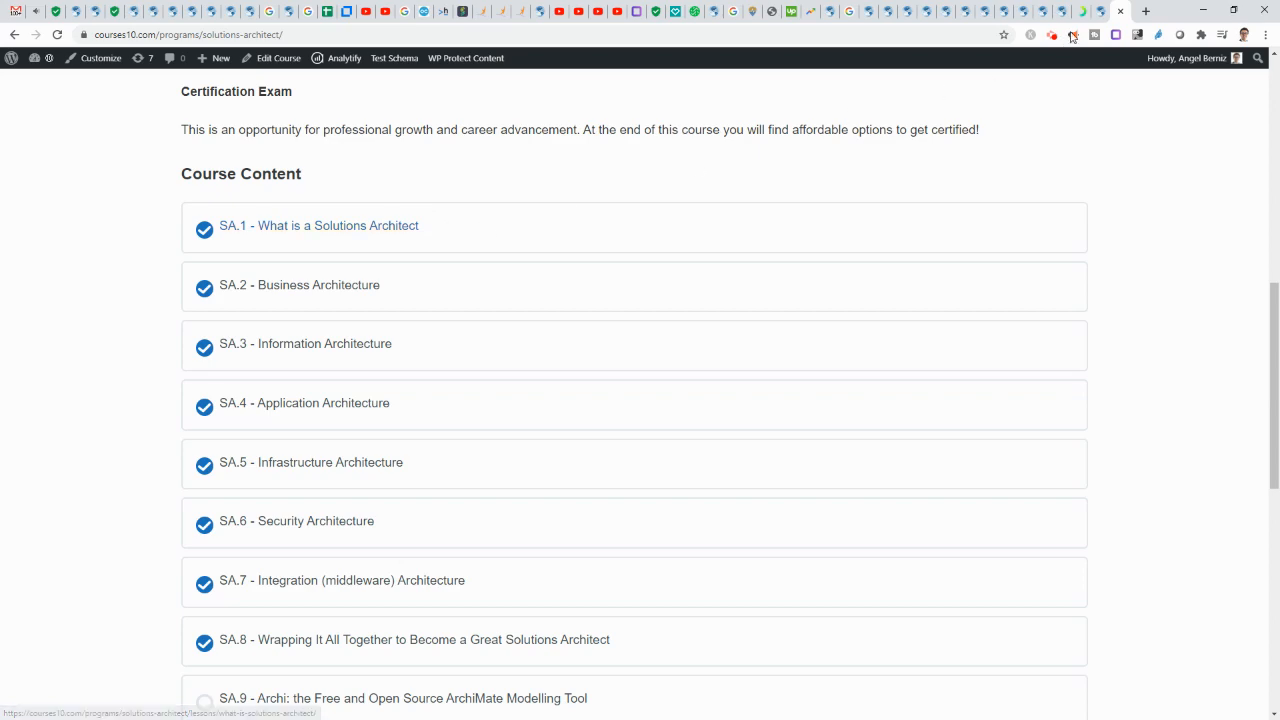
- Switch to Excel and retitle the first exam in A2 as "SA.1 Exam – What is a Solutions Architect"
key(alt+Tab)
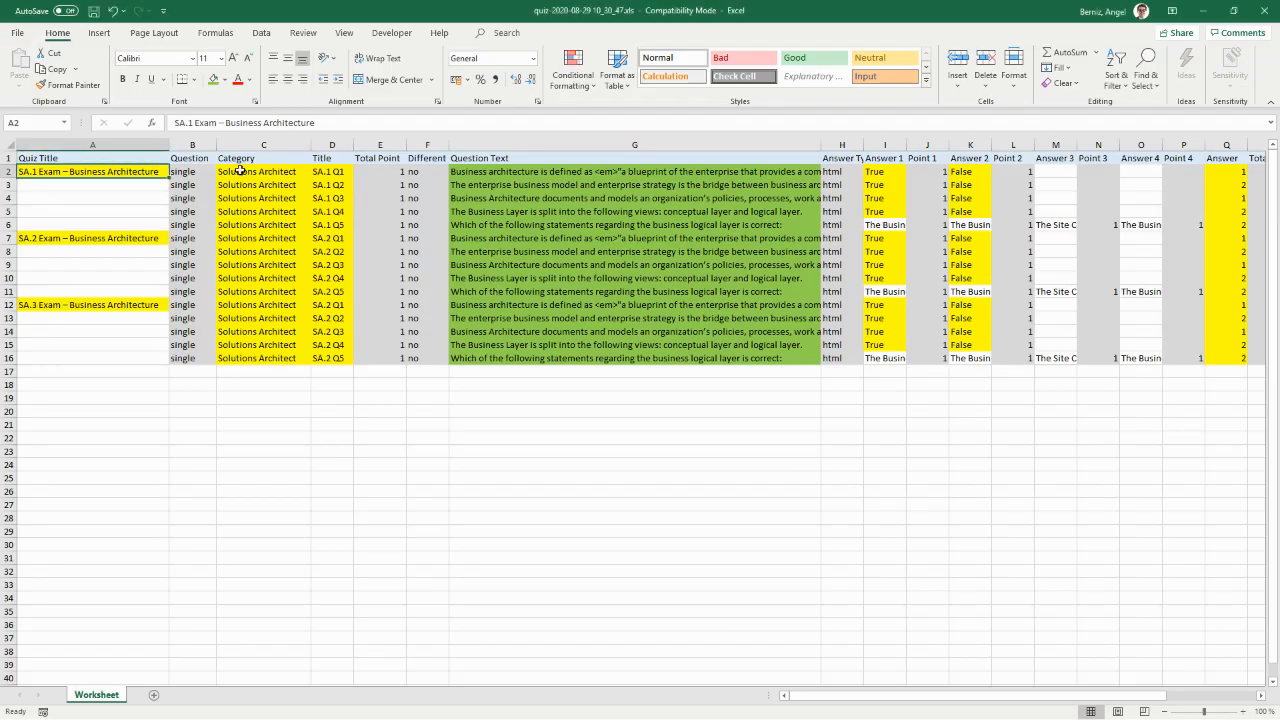
double_click(108, 171)
drag(68, 171, 300, 180)
text(What is a Solutions)
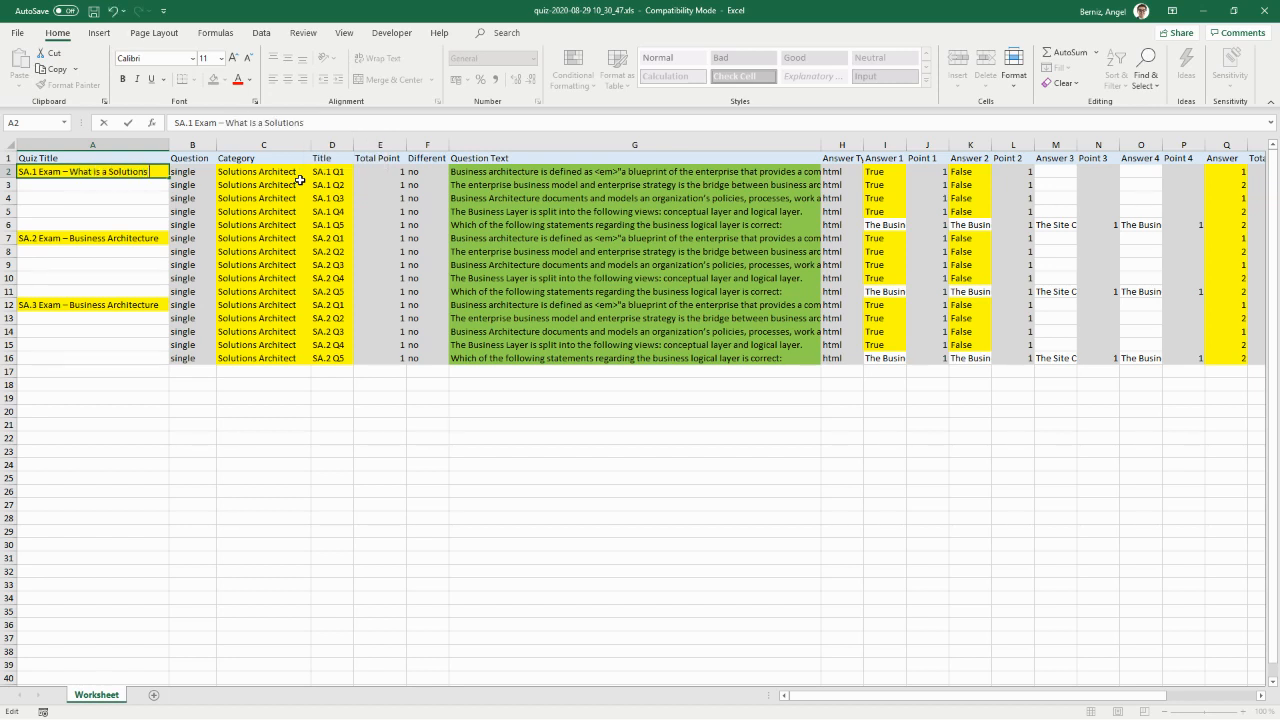
text( Architect)
click(137, 428)
- Check the lesson names on the course page and retitle the third exam in A12 as "SA.3 Exam – Information Architecture"
click(151, 238)
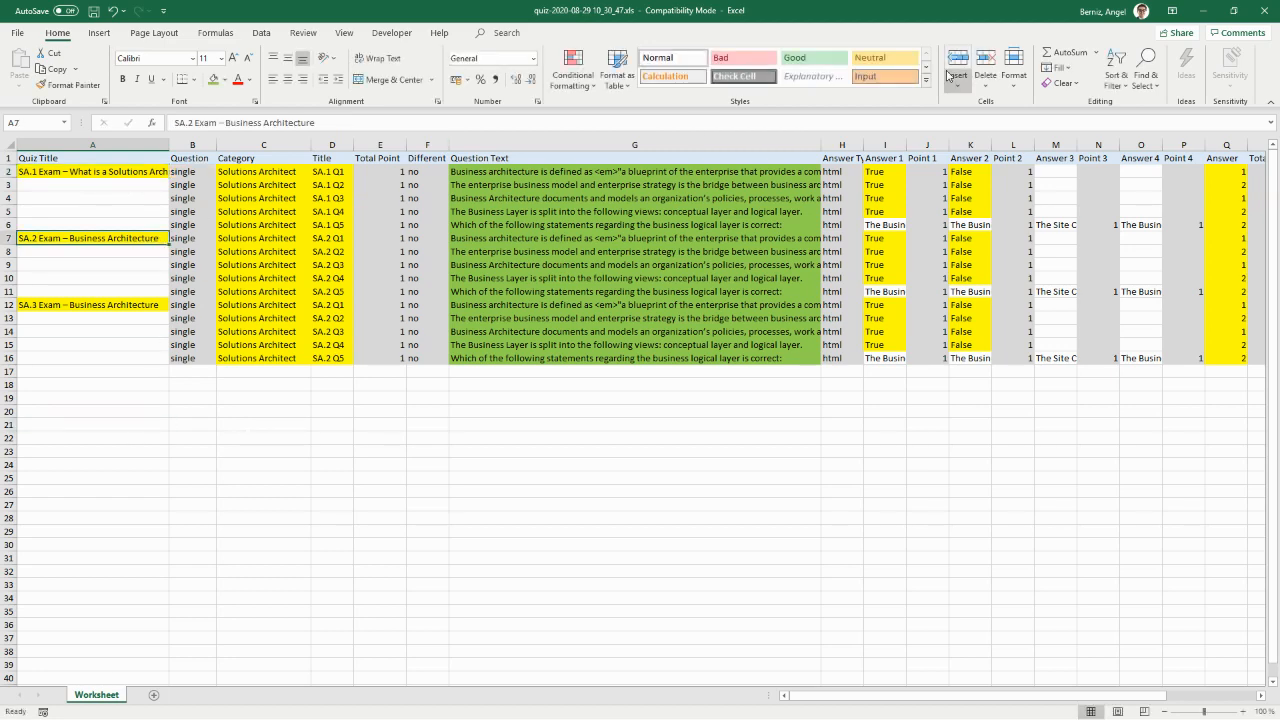
key(alt+Tab)
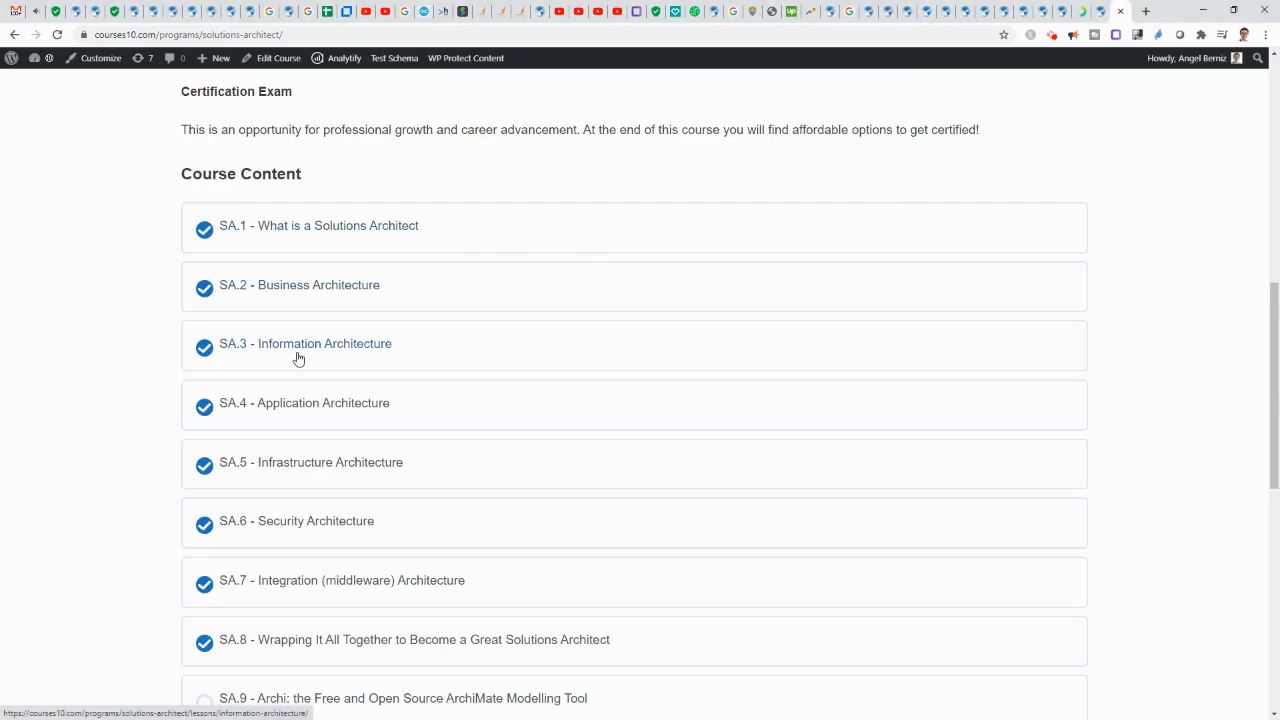
key(alt+Tab)
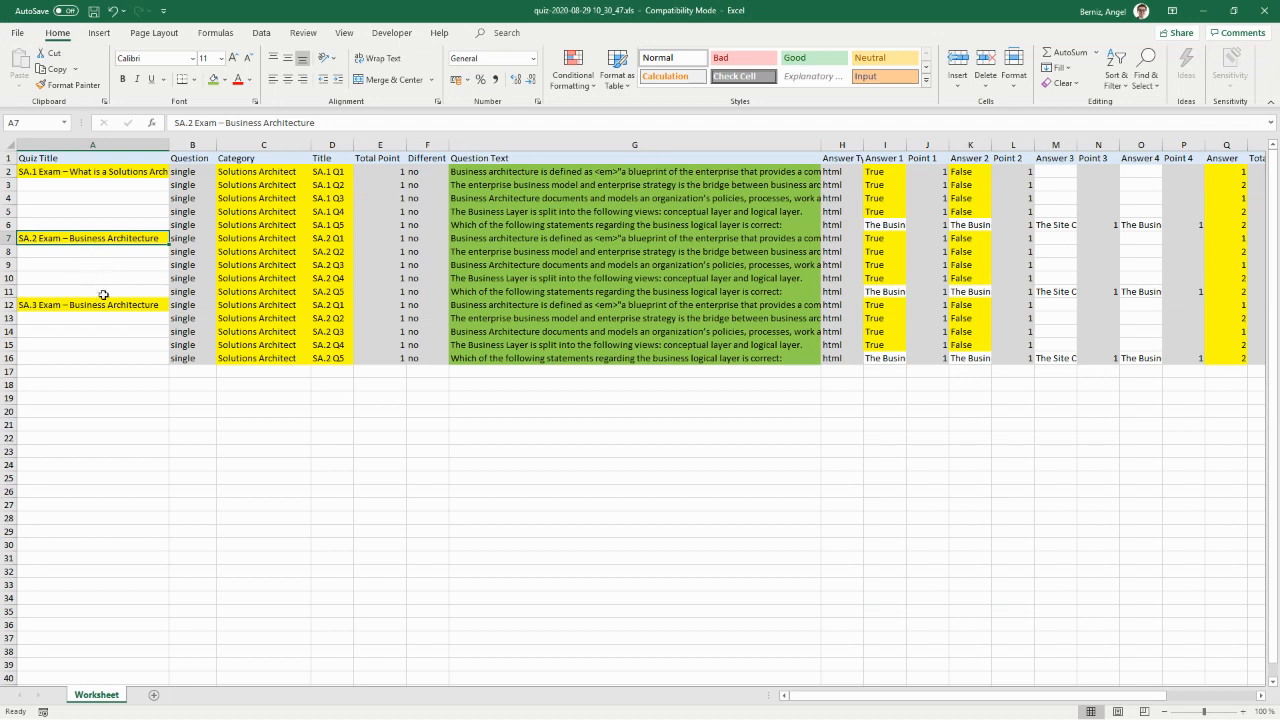
double_click(95, 305)
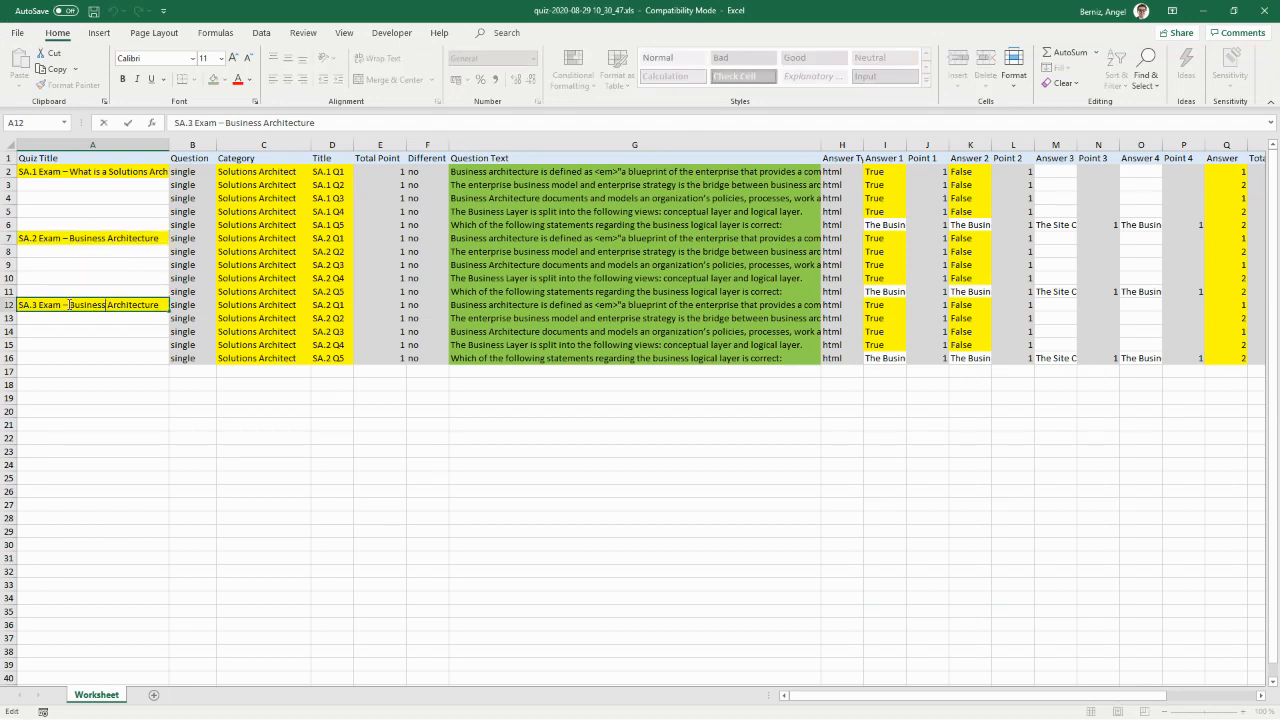
drag(69, 305, 106, 305)
text(I)
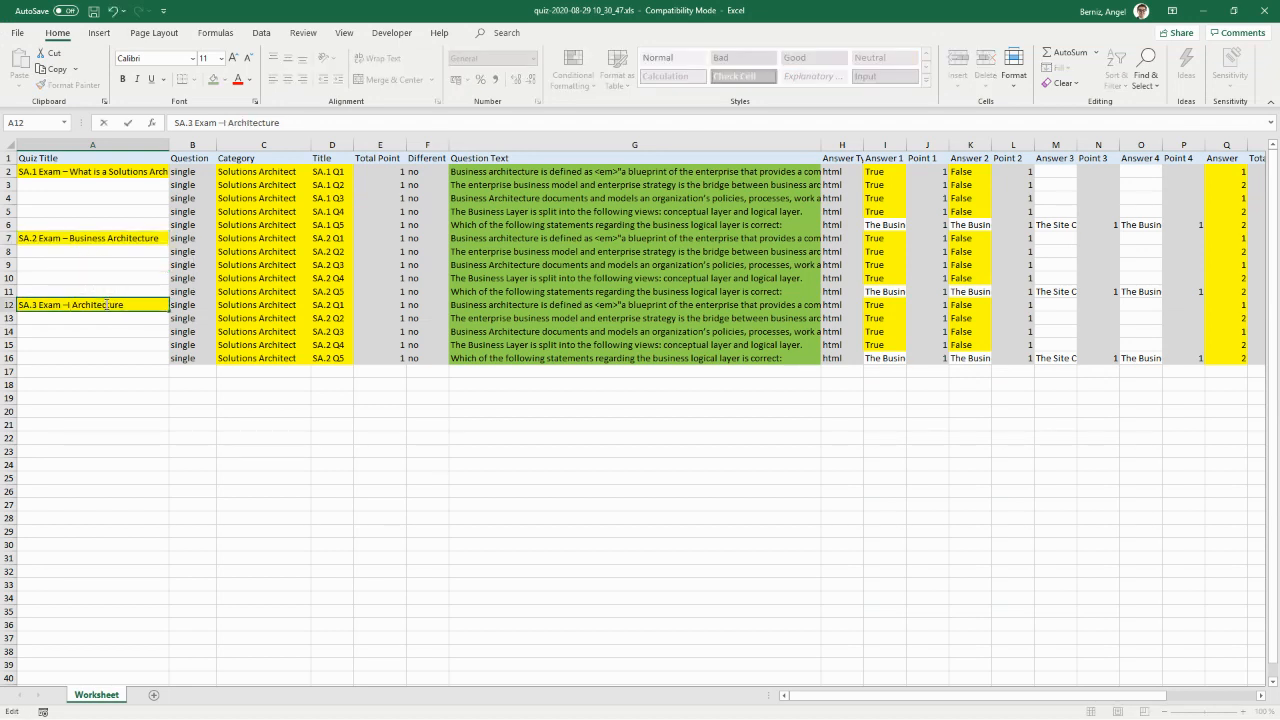
text(nform)
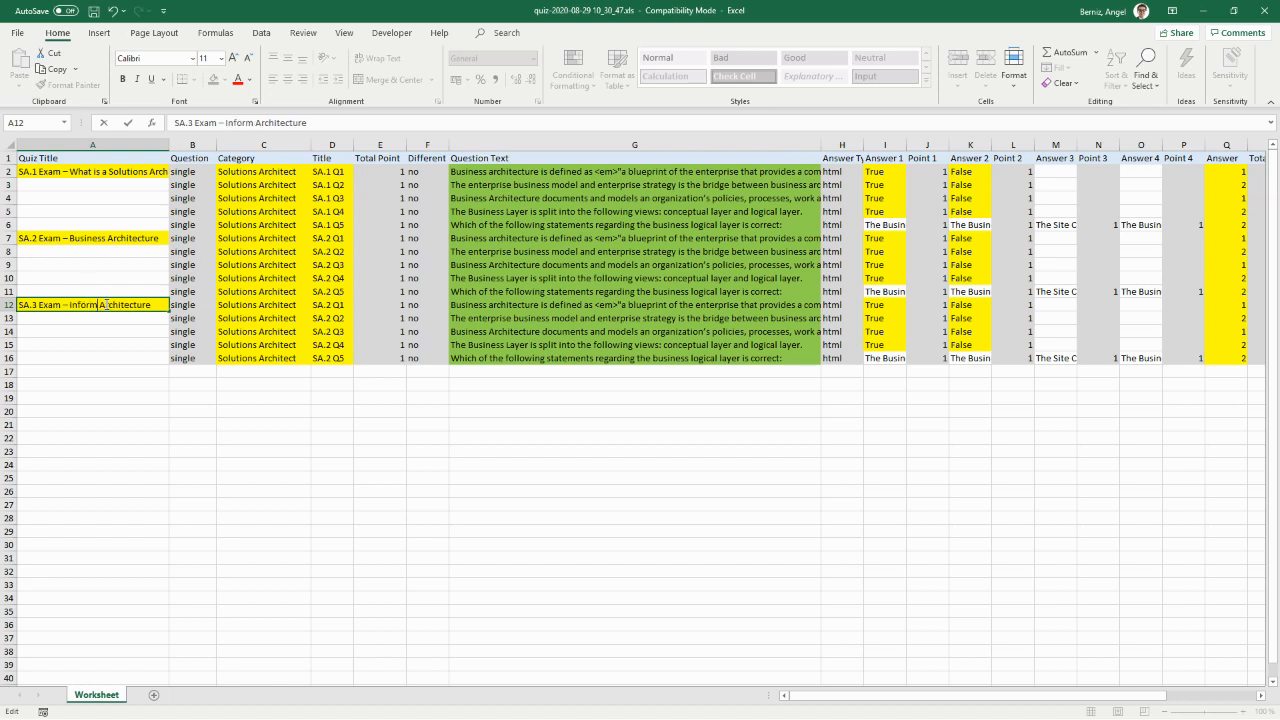
text(ation)
click(225, 504)
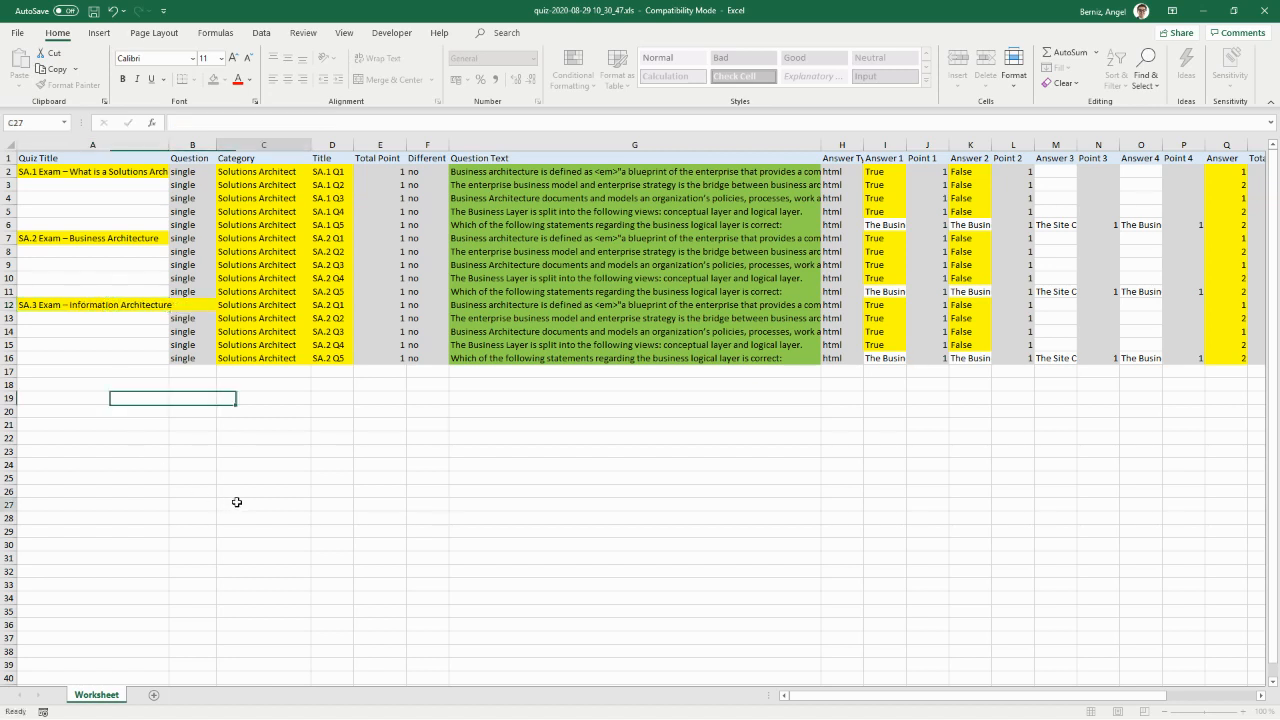
- Retitle the third exam's first two questions in D12 and D13 as SA.3 Q1 and SA.3 Q2
drag(335, 163, 325, 290)
click(323, 305)
double_click(324, 305)
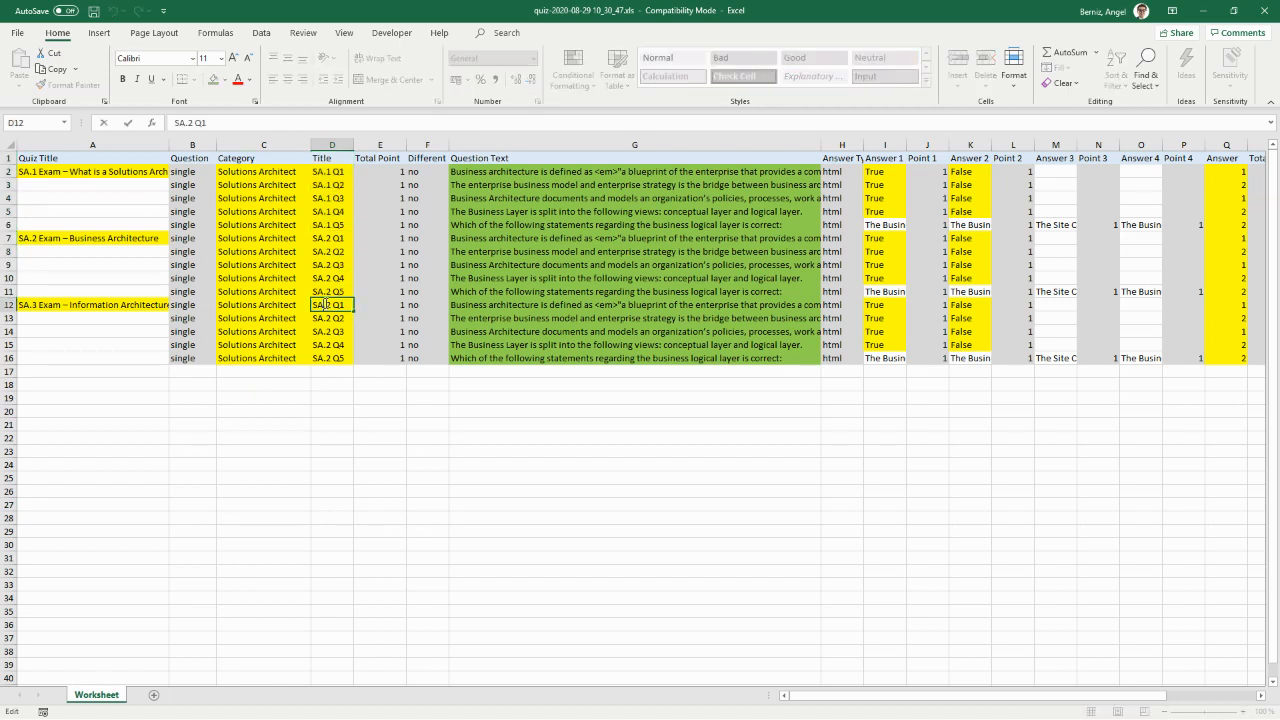
drag(328, 304, 332, 304)
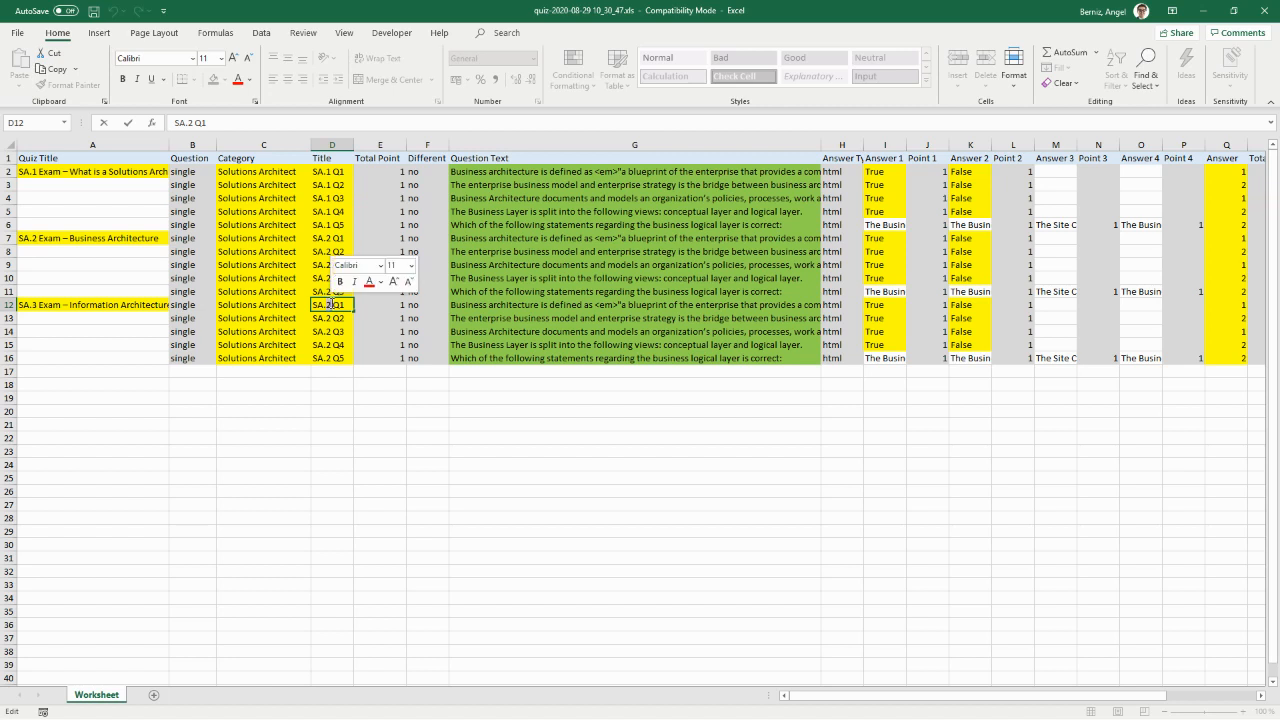
text(3)
key(Return)
double_click(328, 318)
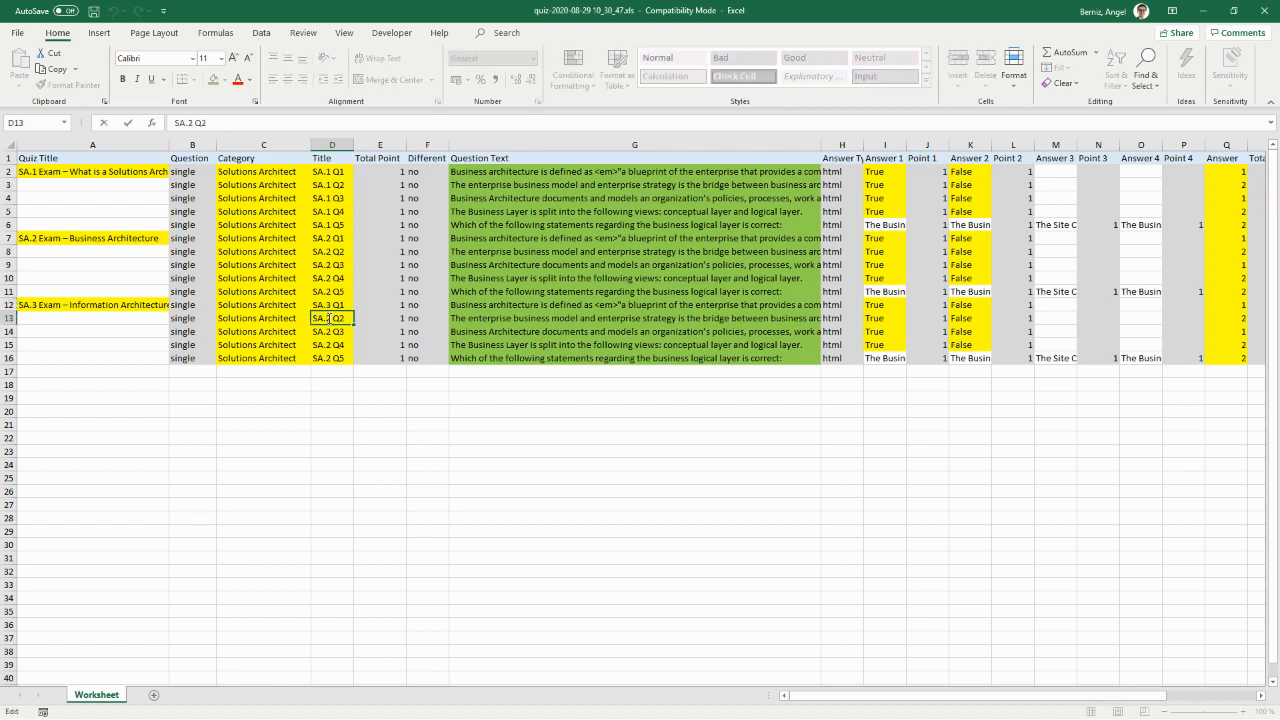
drag(330, 318, 334, 318)
text(3)
key(Return)
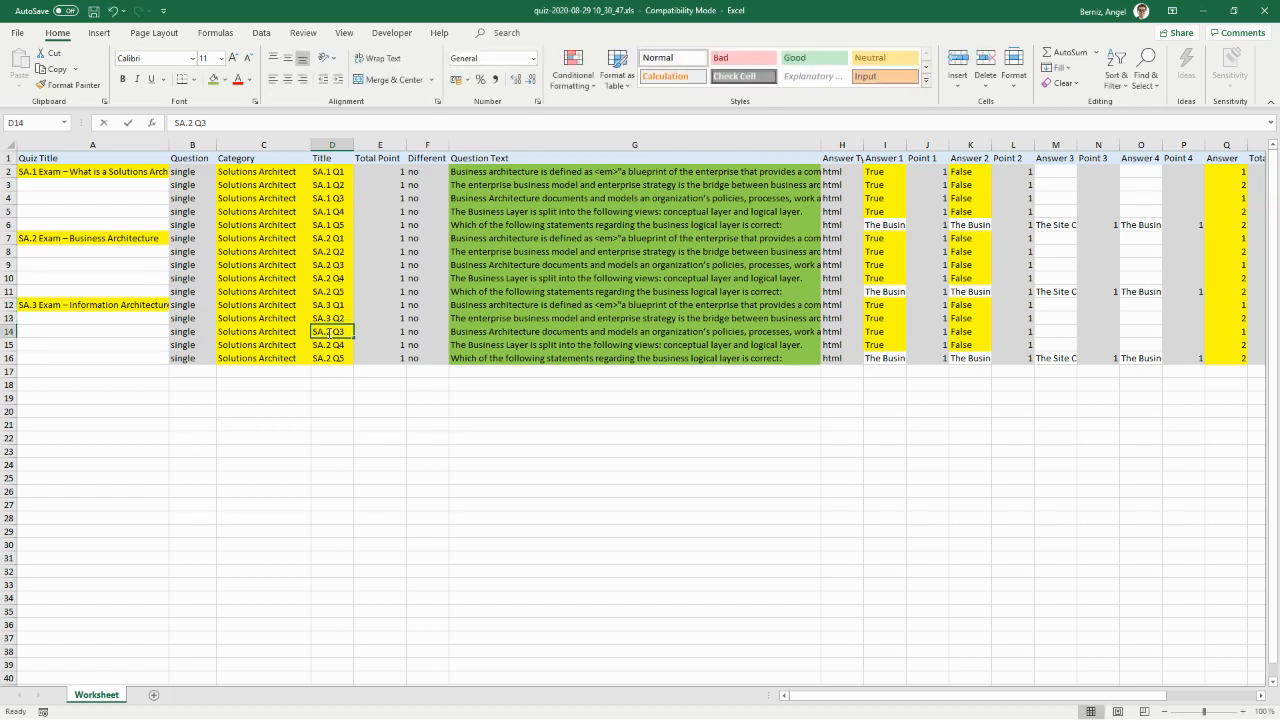
- Retitle the remaining questions of the third exam in D14:D16 as SA.3 Q3, SA.3 Q4 and SA.3 Q5
double_click(330, 331)
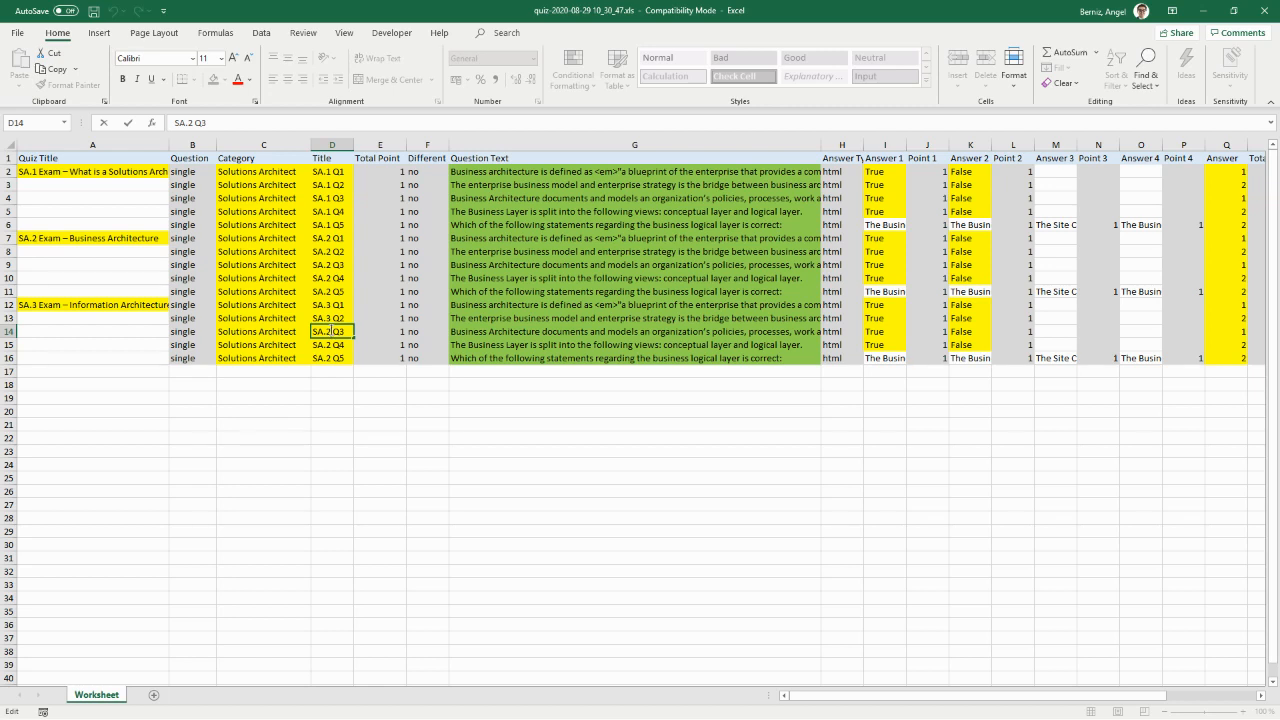
click(326, 343)
click(325, 355)
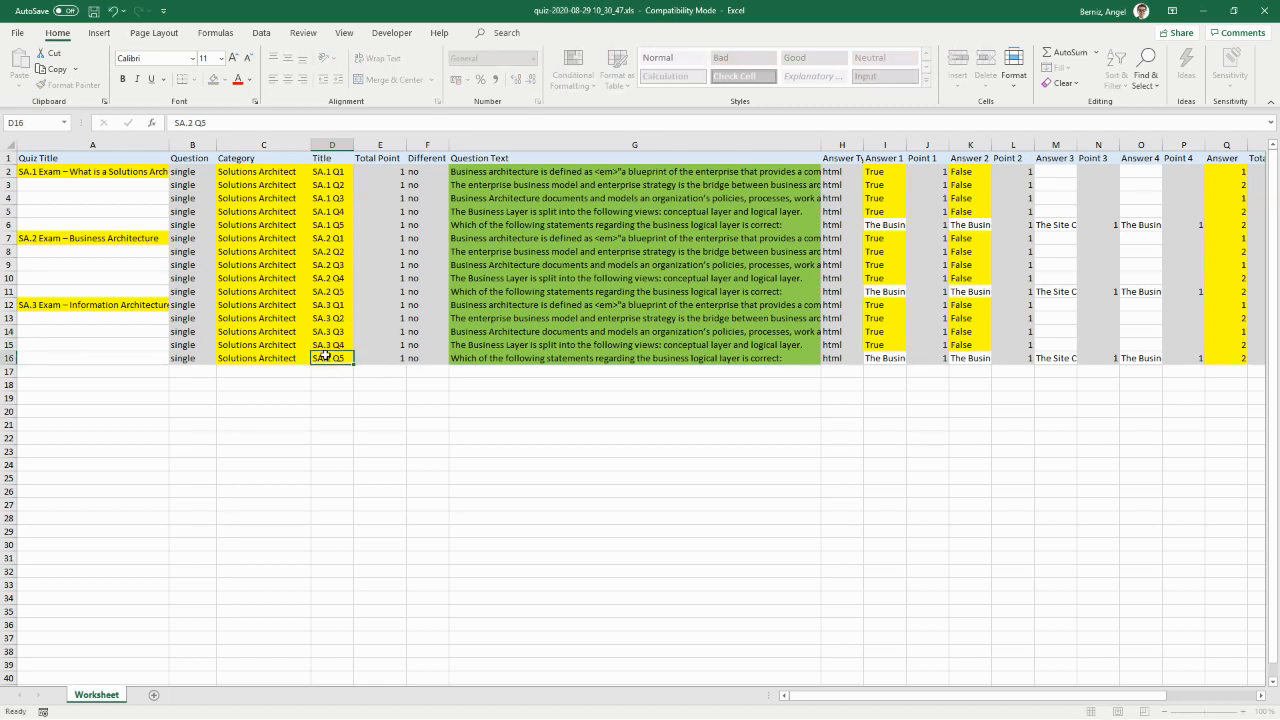
double_click(326, 356)
key(BackSpace)
text(3)
click(358, 436)
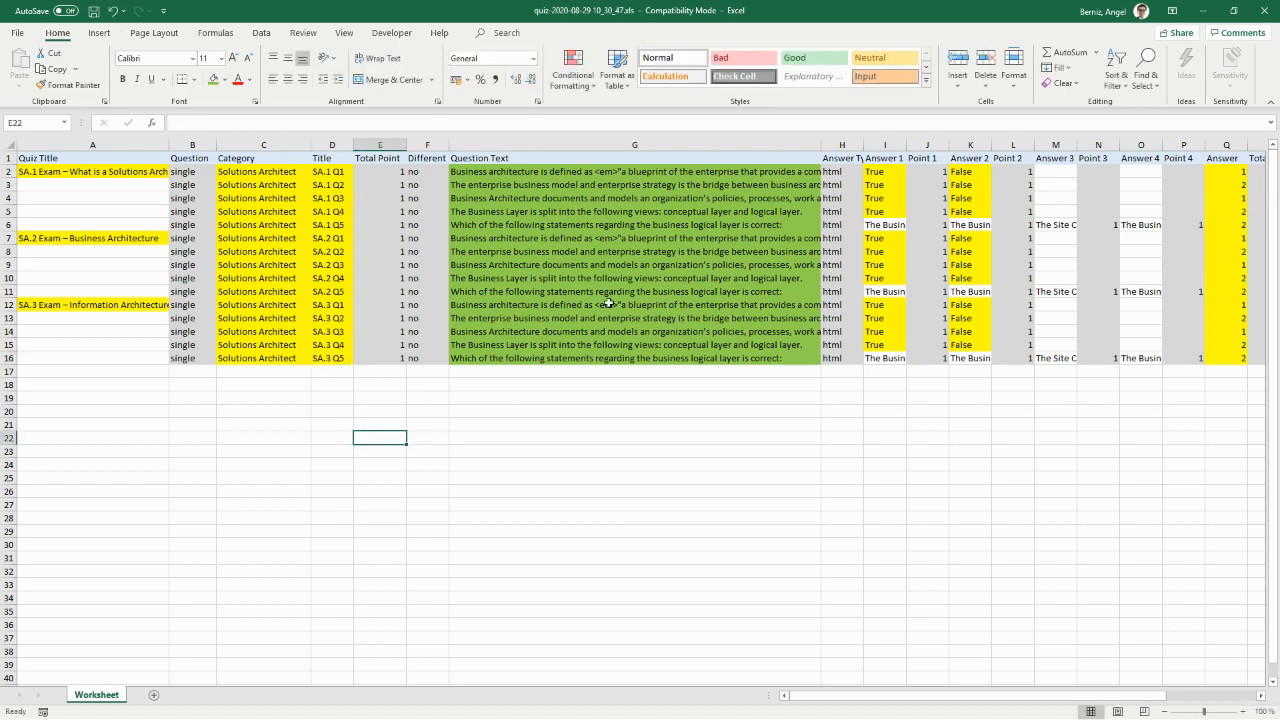
- Clear the question text of the second and third exams in G7:G16
click(589, 238)
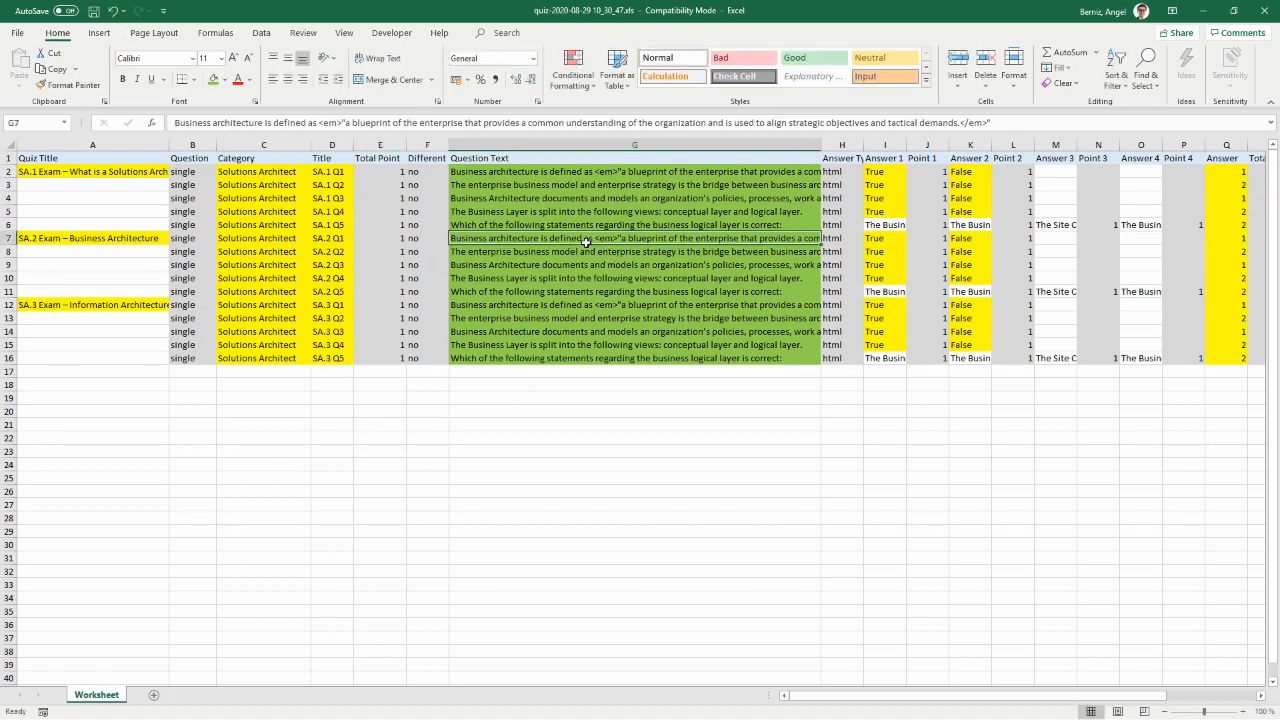
drag(589, 238, 580, 358)
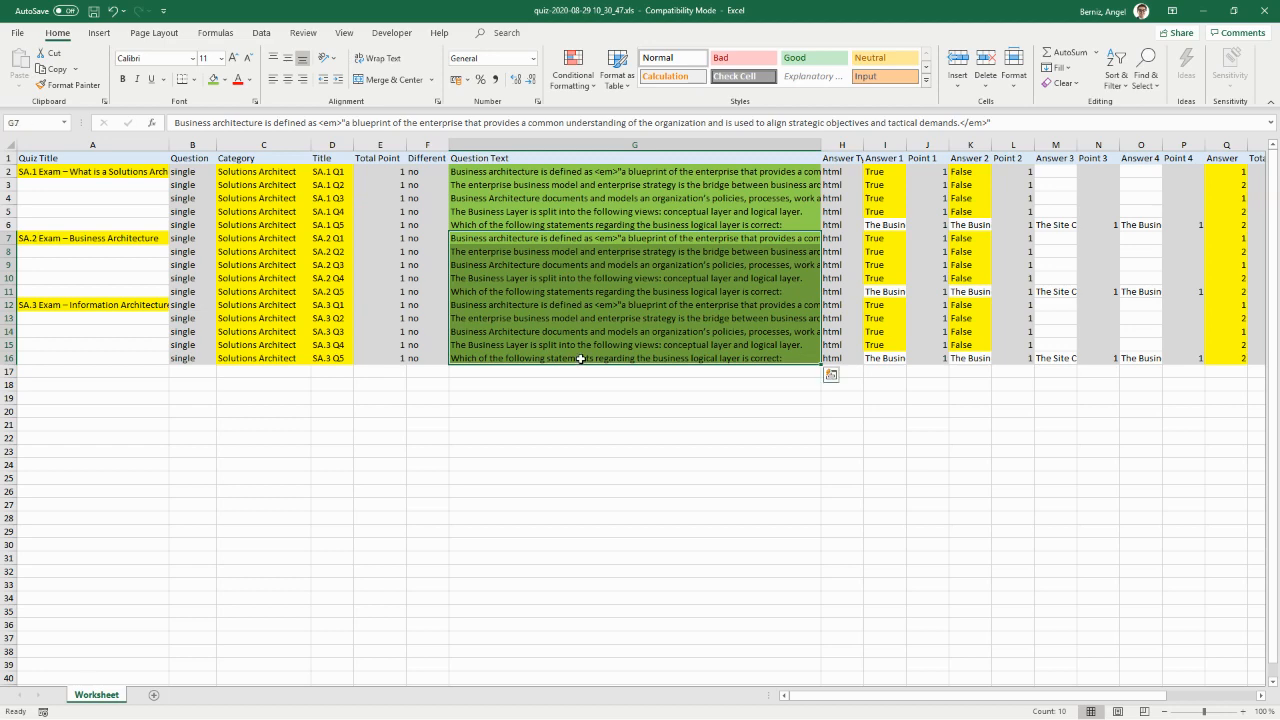
key(Delete)
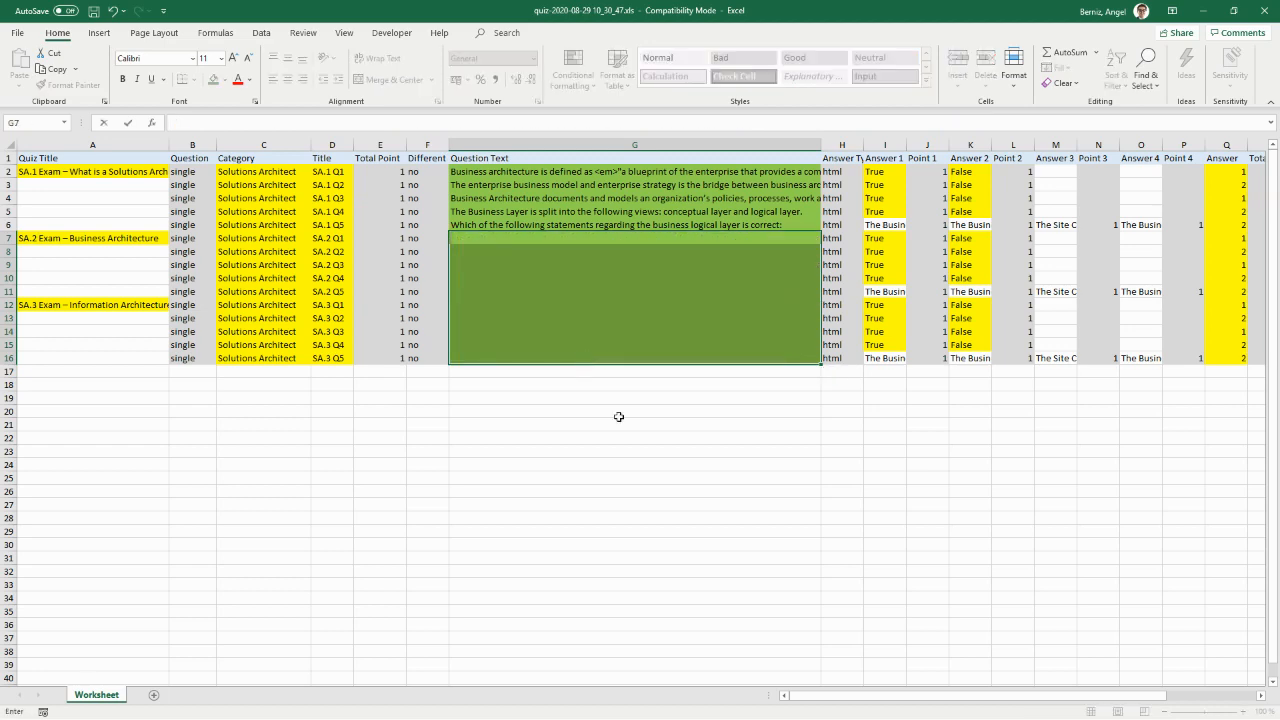
click(669, 450)
- Switch to the browser and open the SA.2 - Business Architecture lesson to read its content
key(alt+Tab)
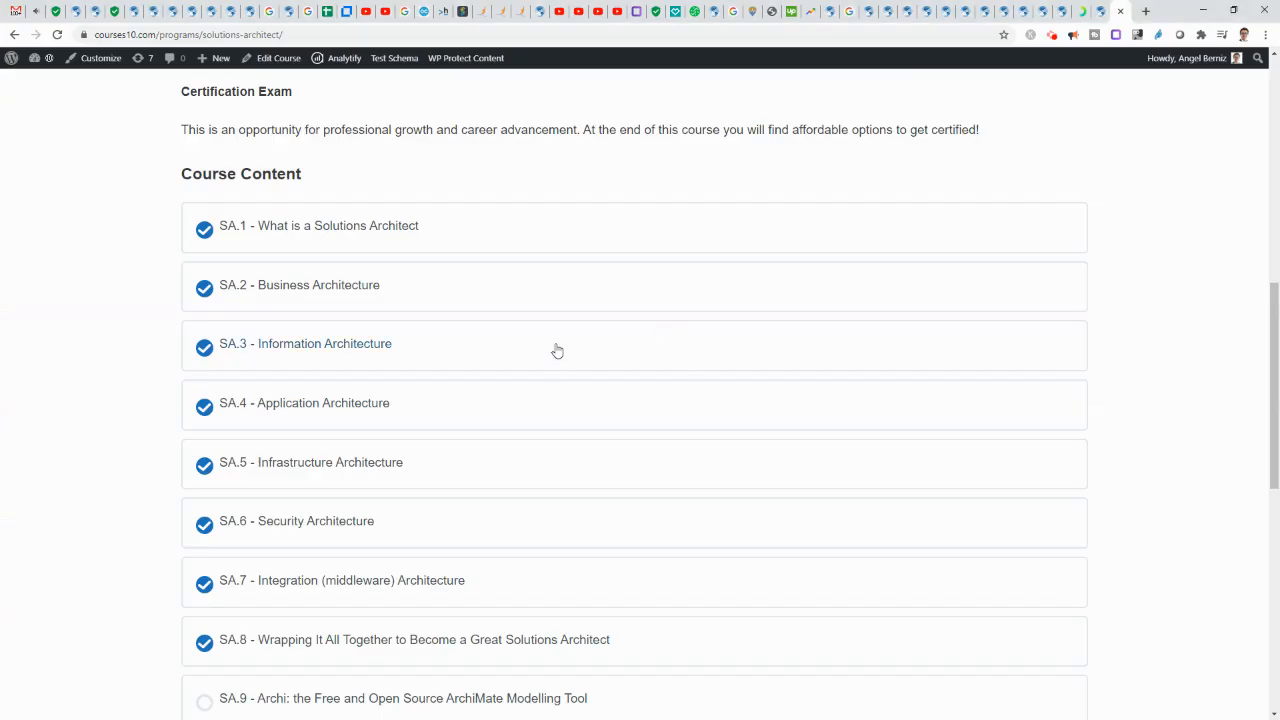
click(337, 285)
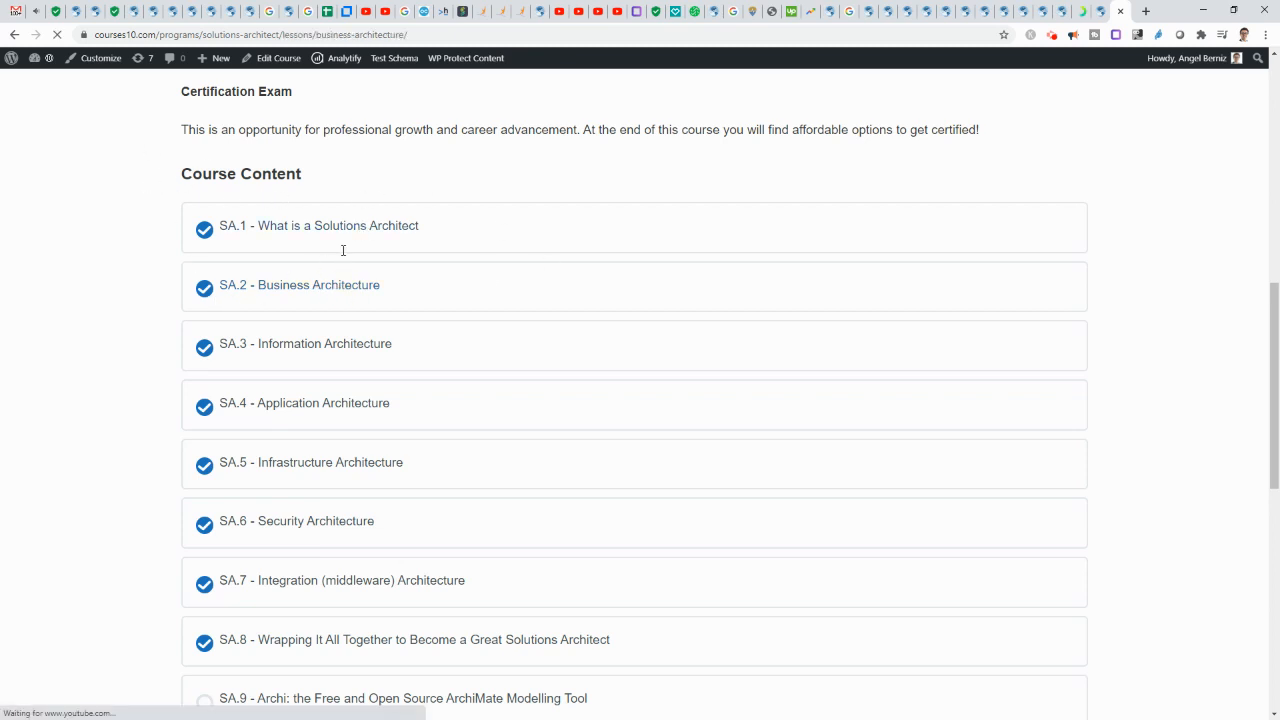
scroll(754, 354, down, 4)
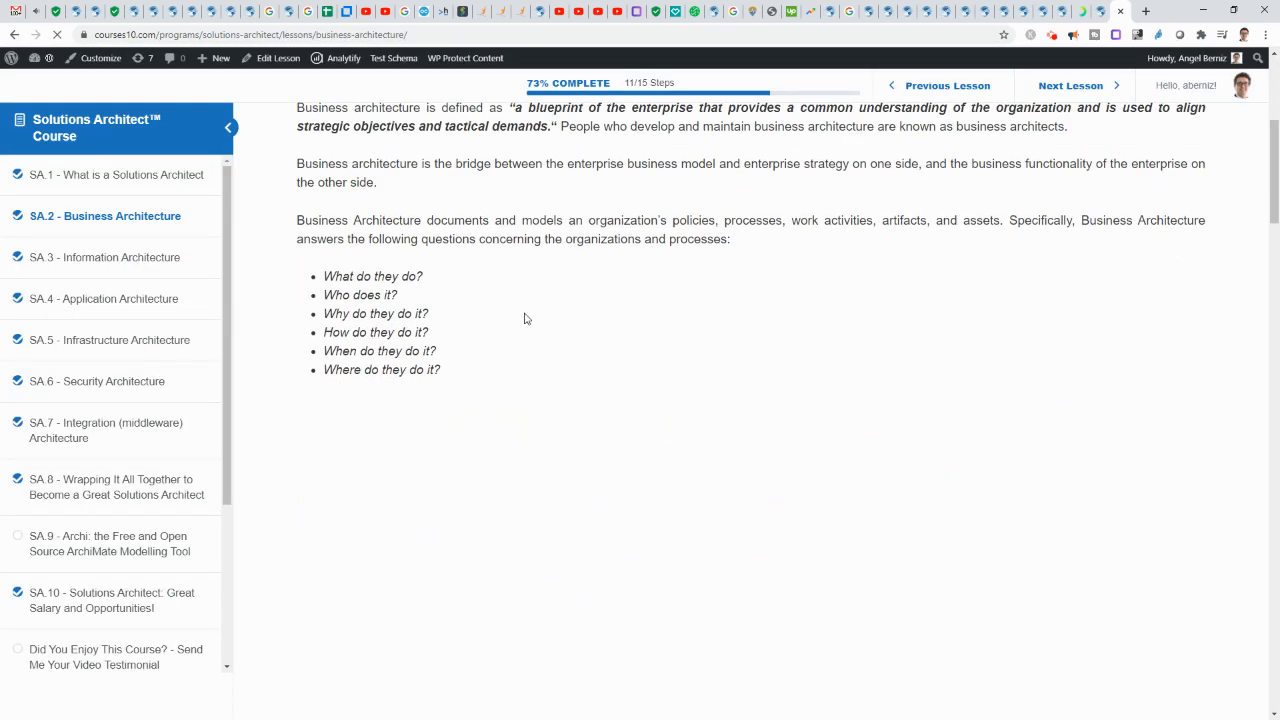
- Find the Business Domain definition in the SA.2 lesson and begin the SA.2 Q1 question text in G7 with "A Business Domain is a"
scroll(524, 312, down, 7)
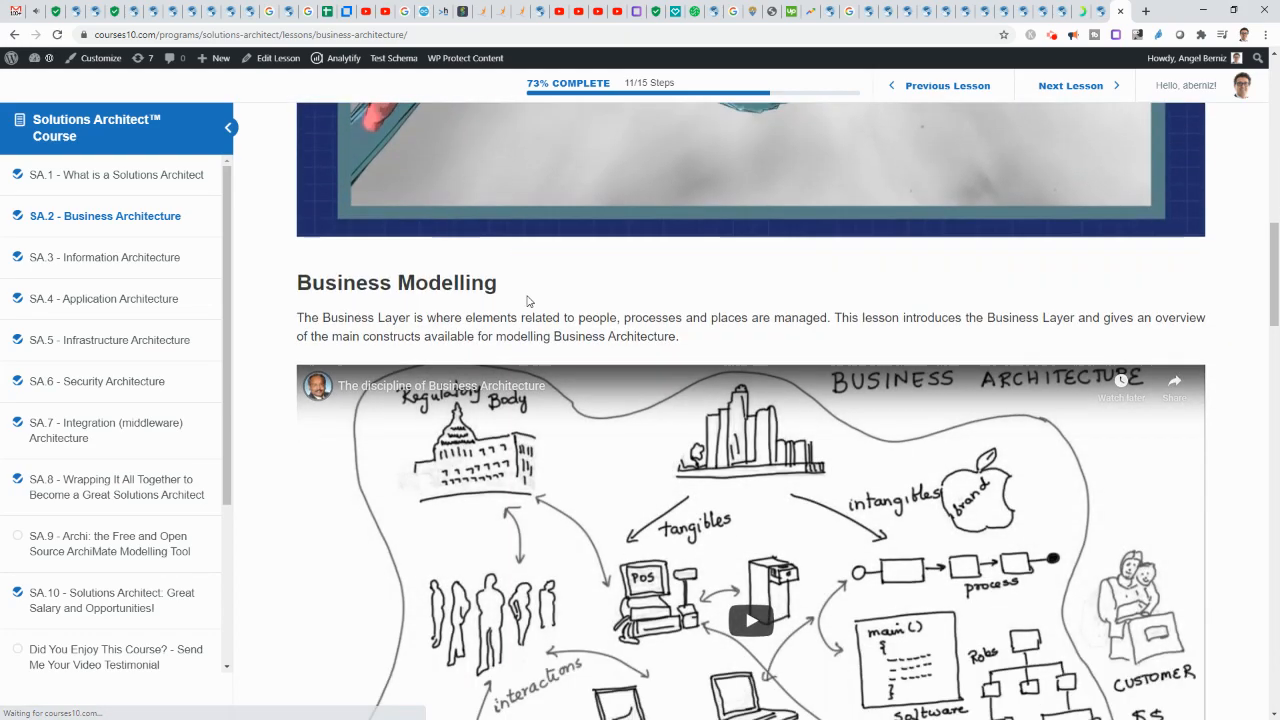
scroll(527, 301, down, 12)
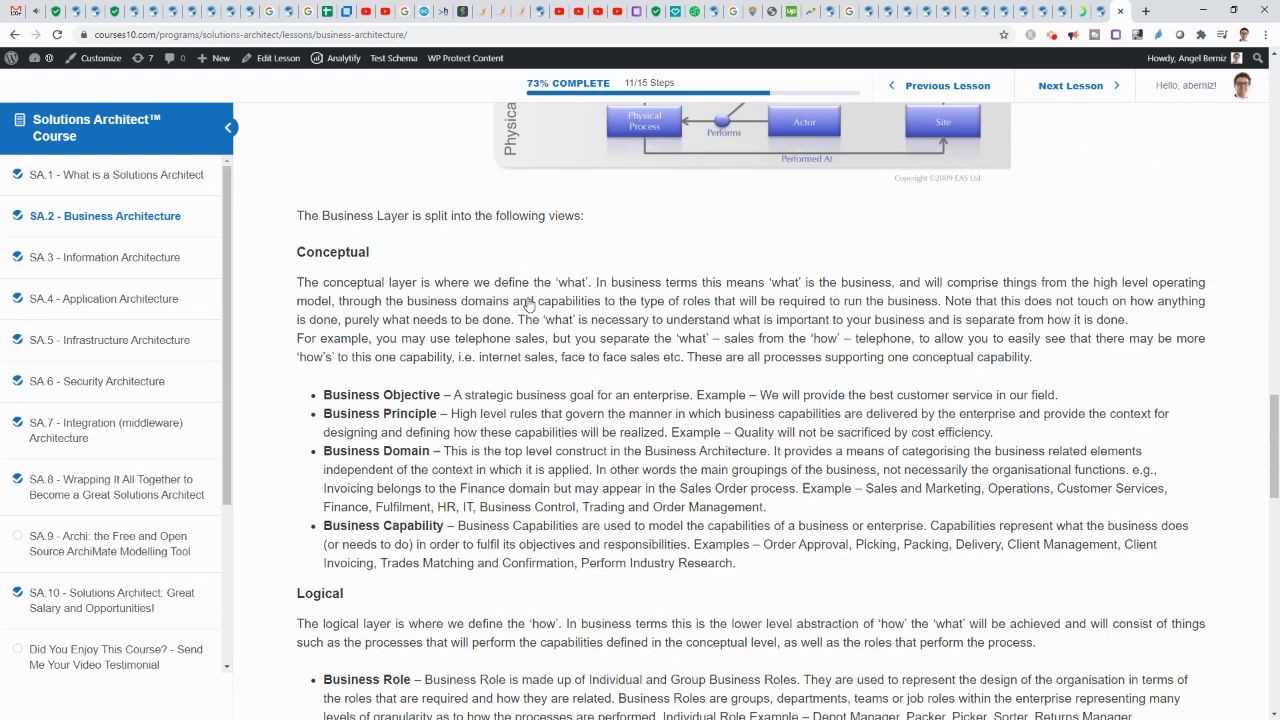
scroll(531, 304, down, 1)
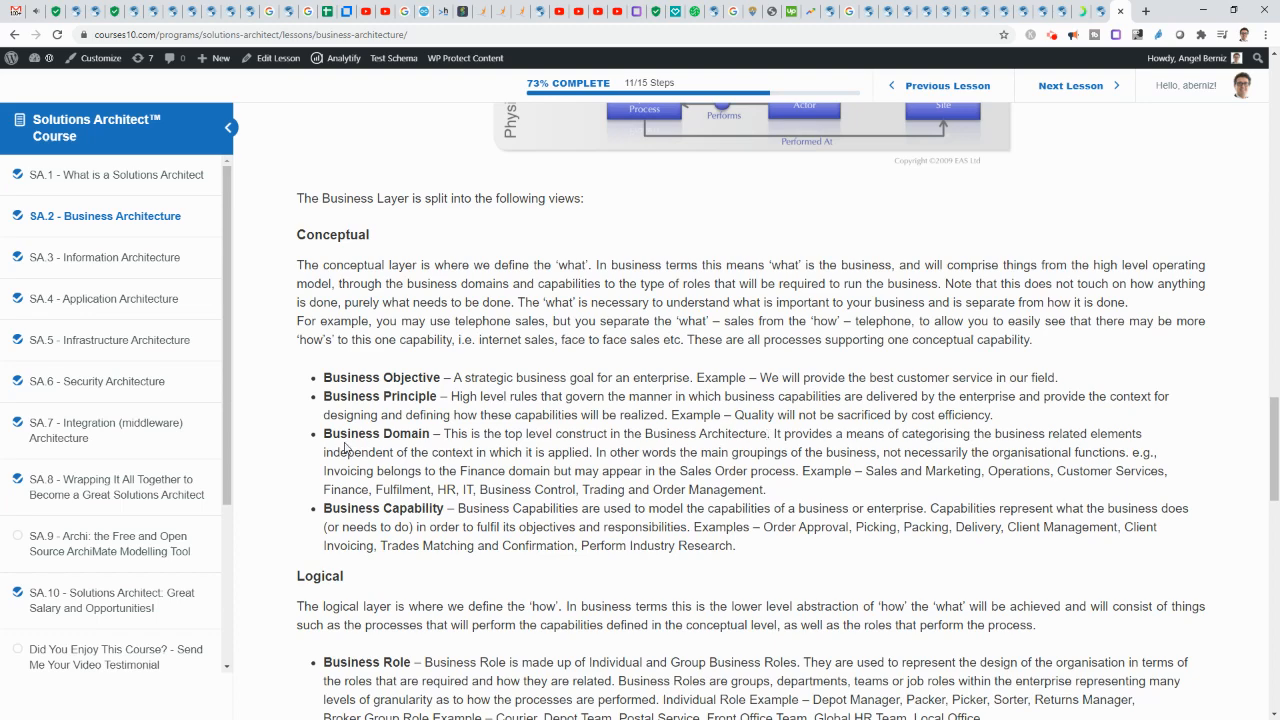
key(alt+Tab)
click(570, 240)
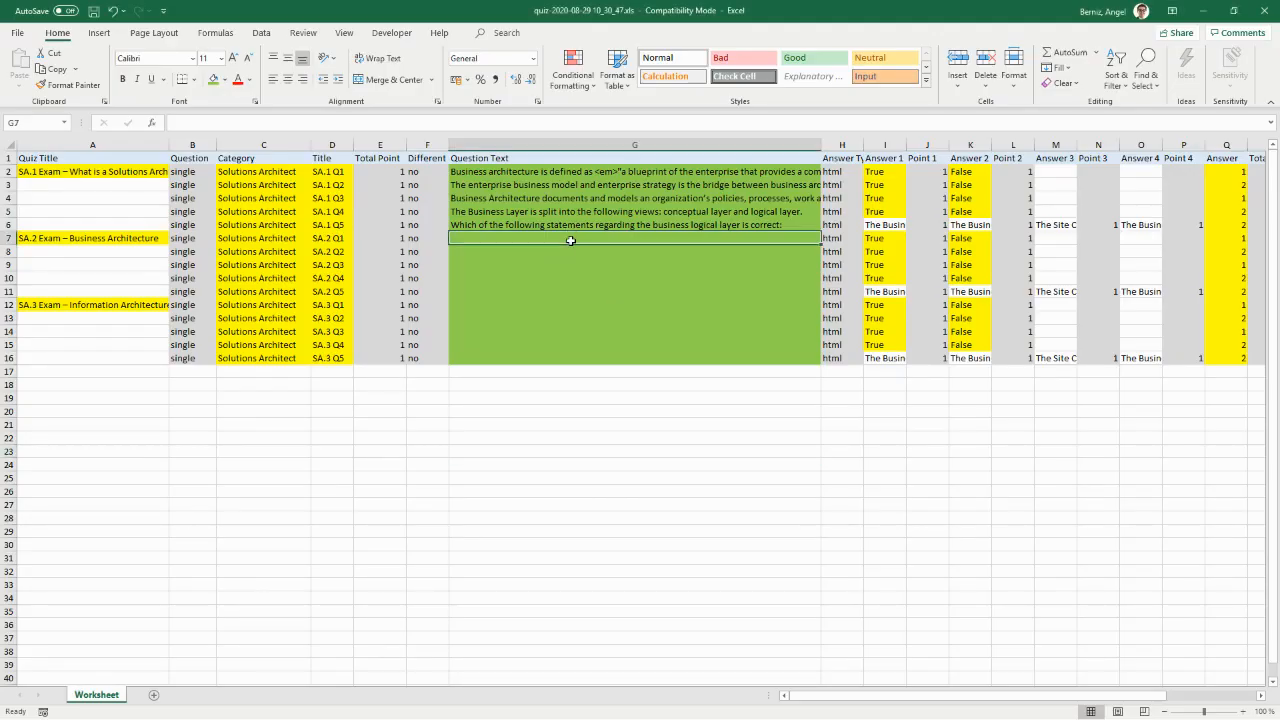
text(A Bisu)
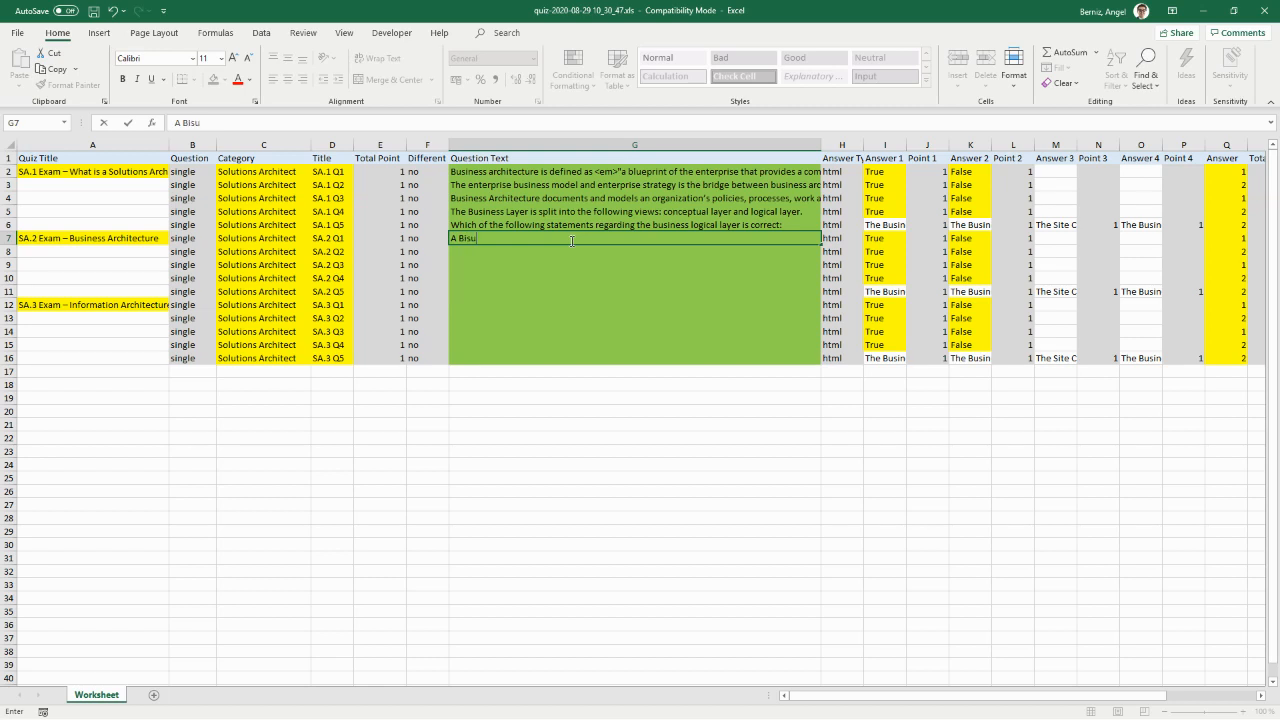
text(ness)
key(Return)
key(alt+Tab)
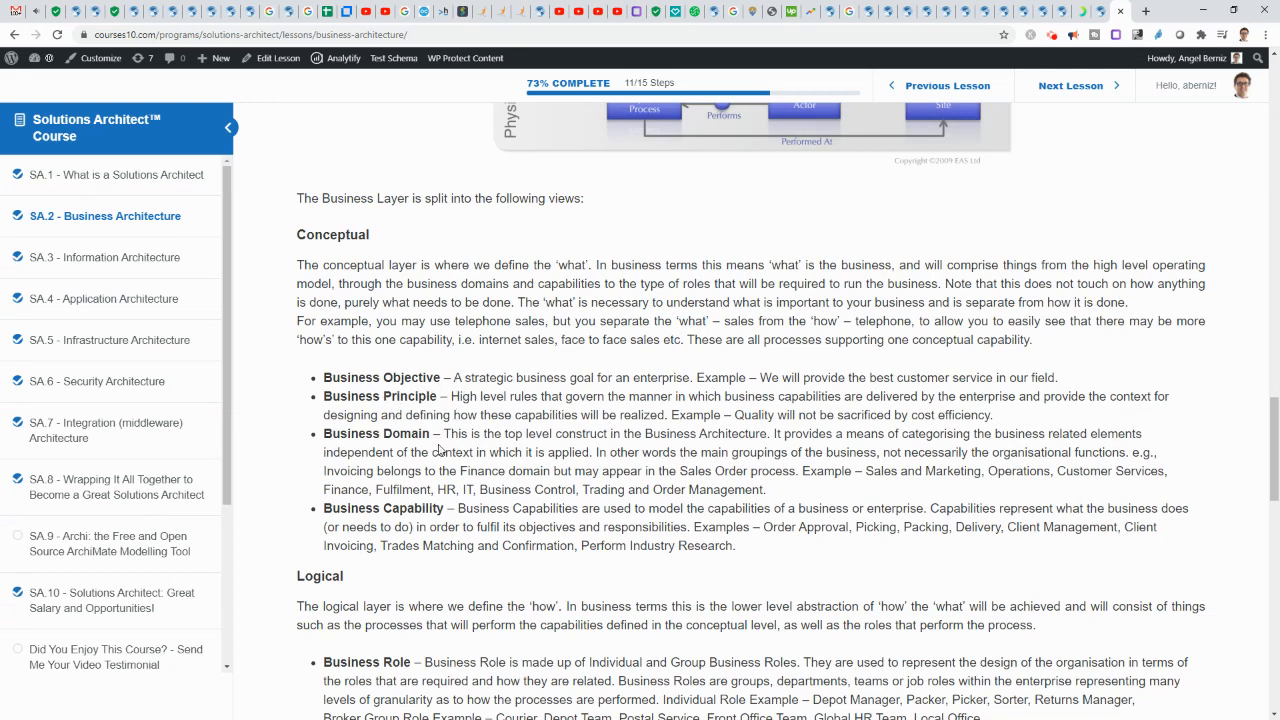
key(alt+Tab)
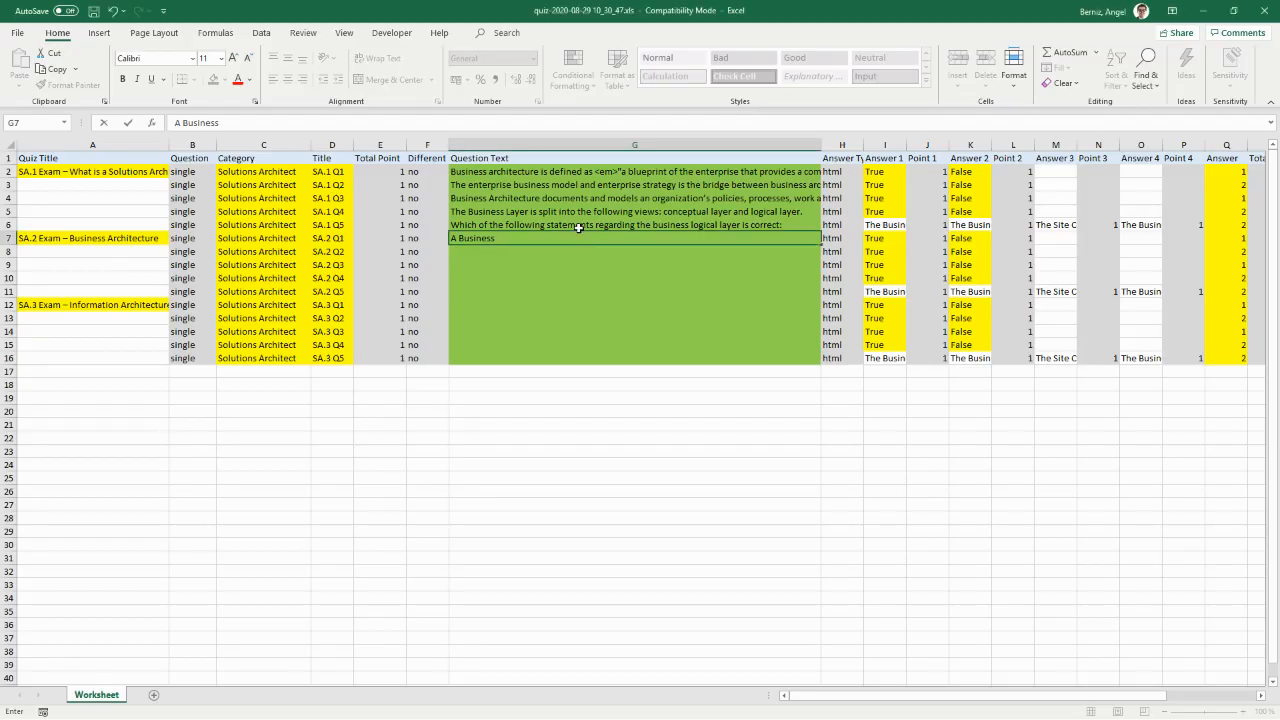
text(Domain is a)
key(Return)
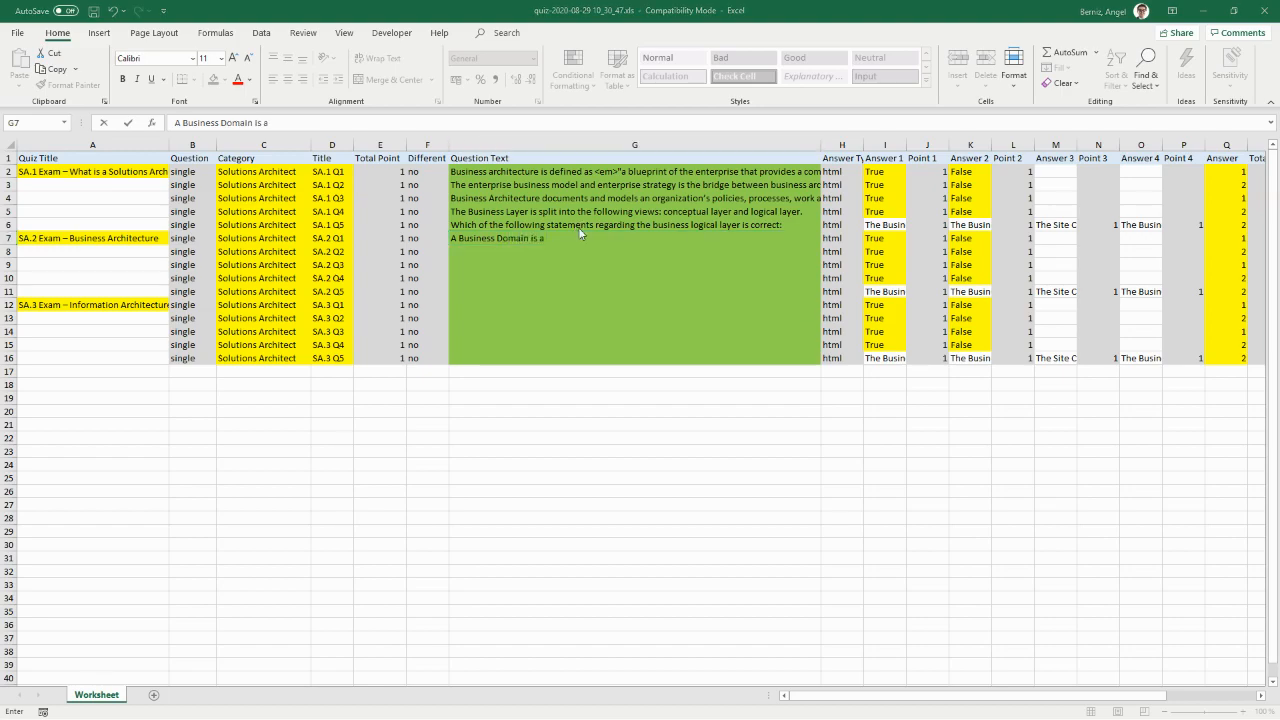
- Complete the question text in G7 from the lesson as "A Business Domain is the top level construct in the Business Architecture."
key(alt+Tab)
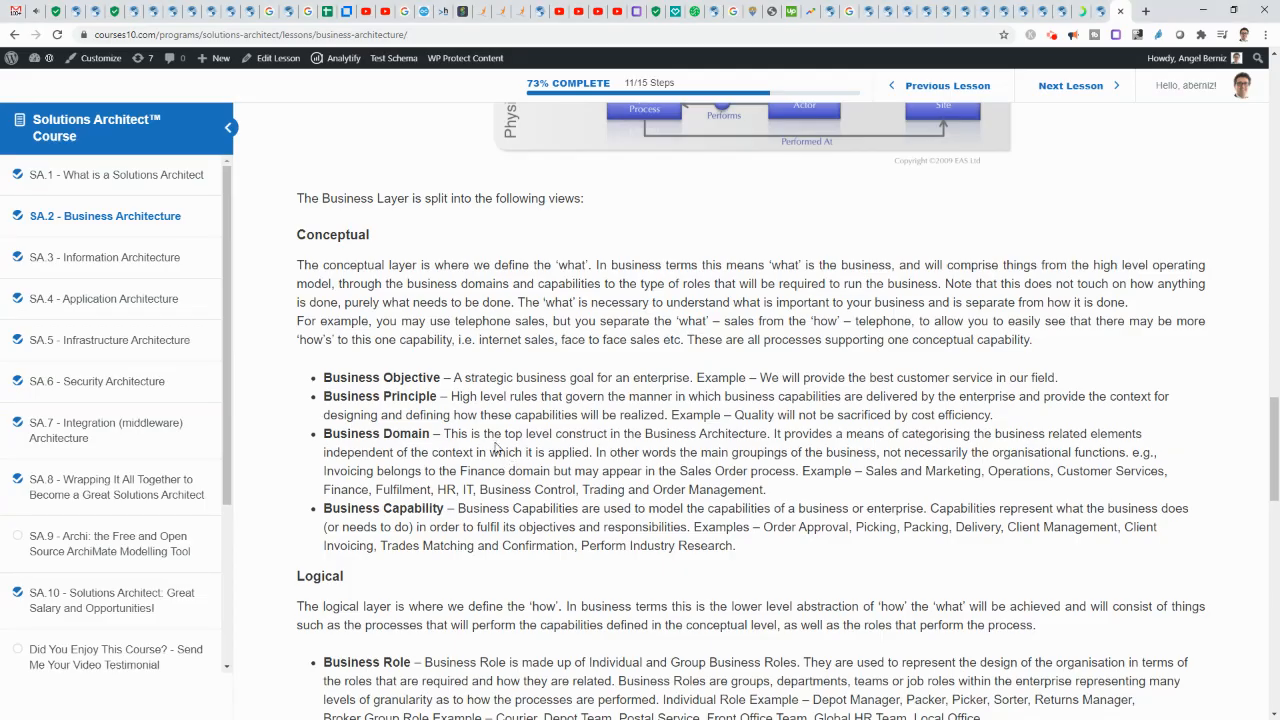
key(alt+Tab)
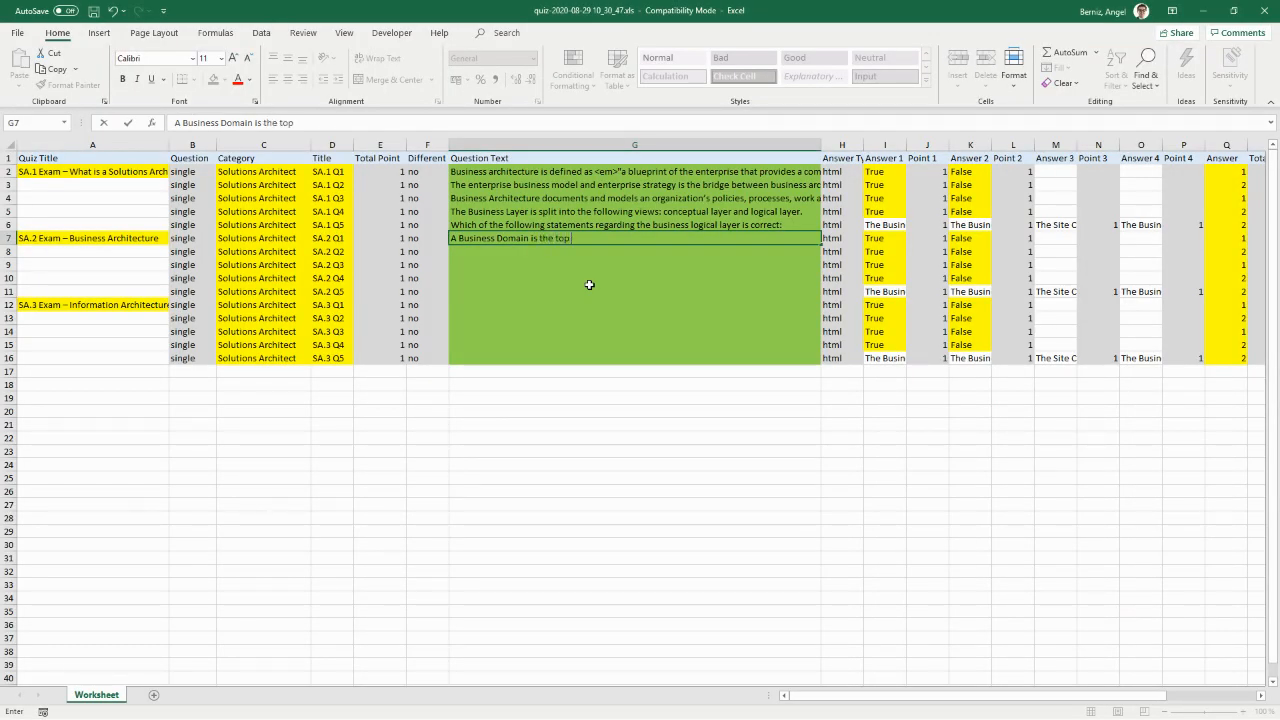
text(truct)
key(alt+Tab)
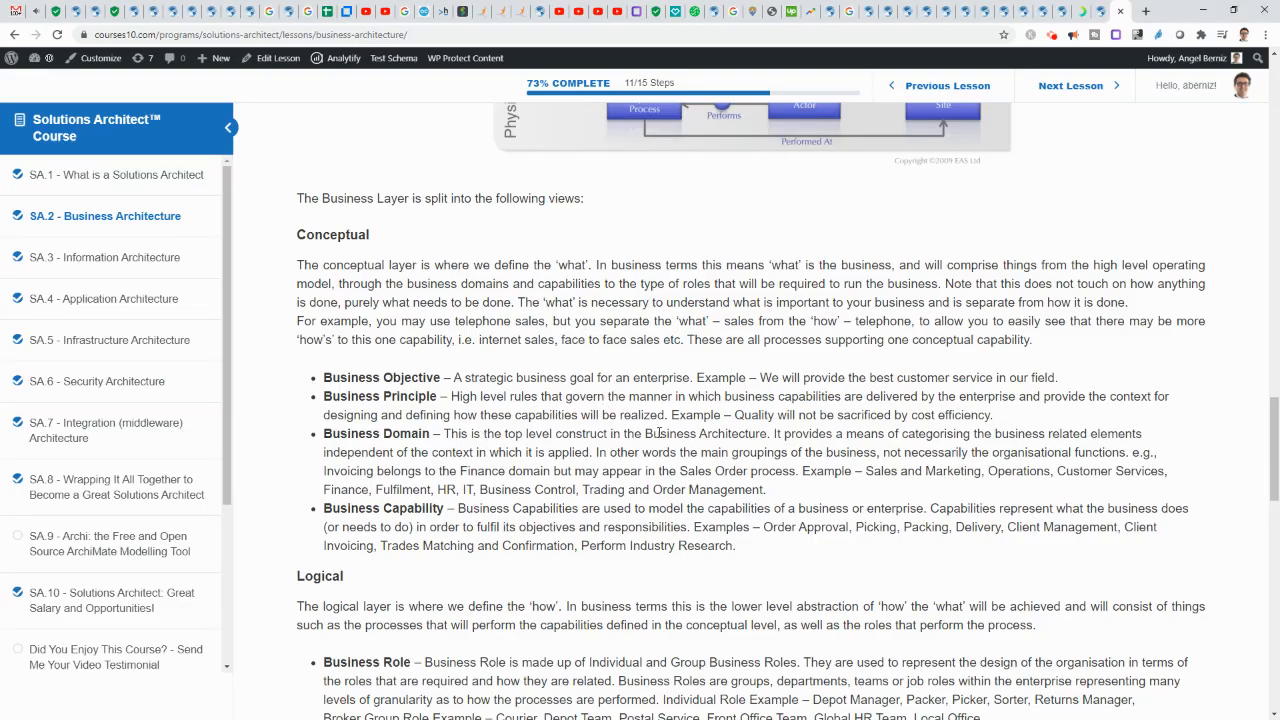
key(alt+Tab)
text(t)
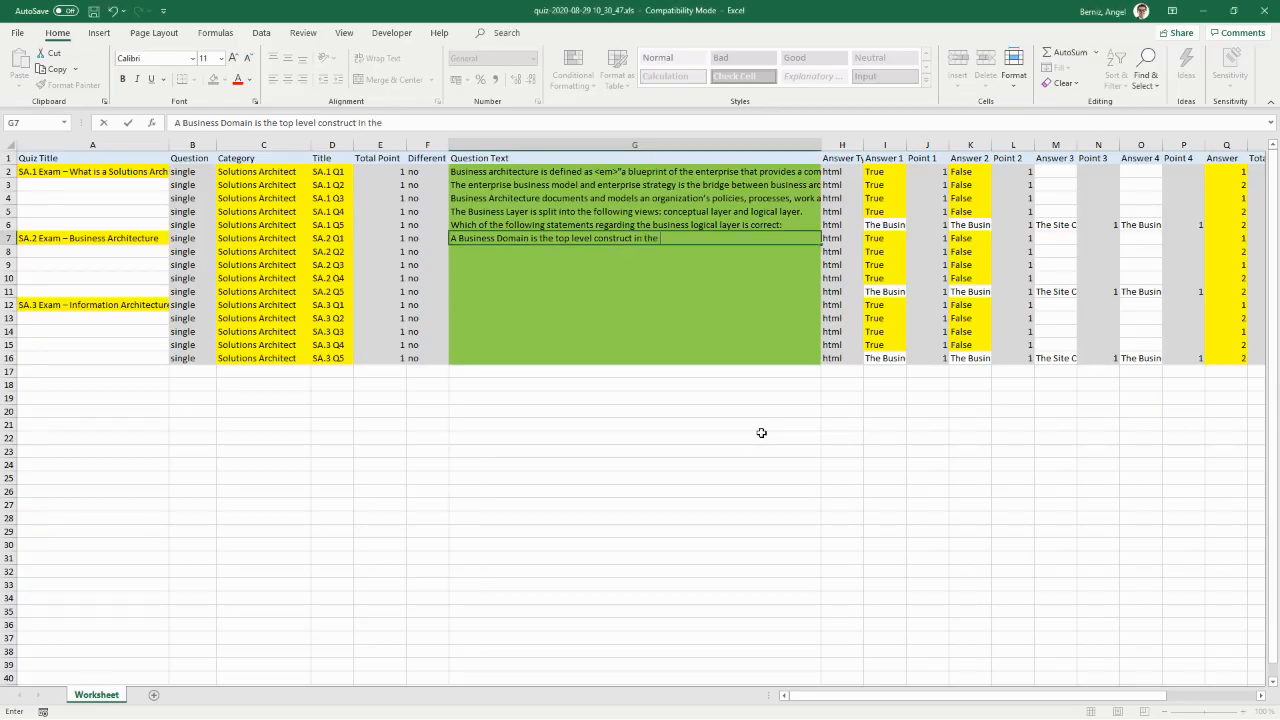
text( in the Business Architecture.)
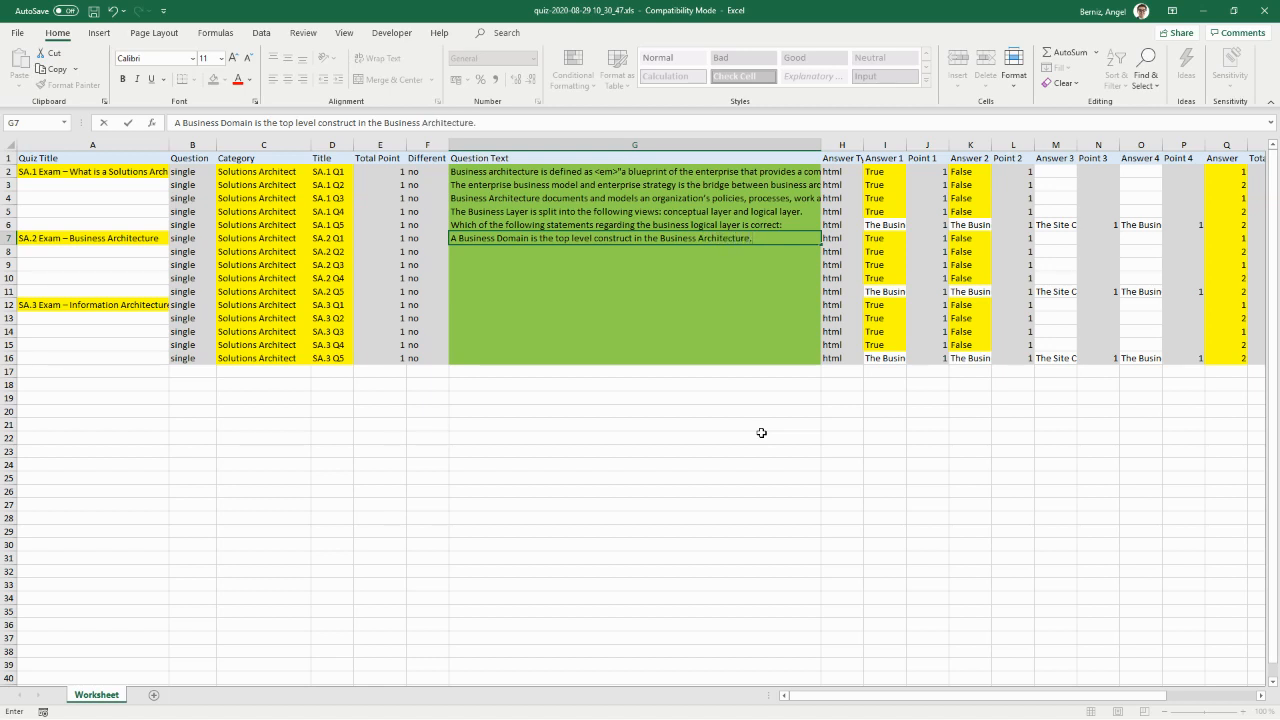
click(761, 434)
click(650, 306)
click(686, 237)
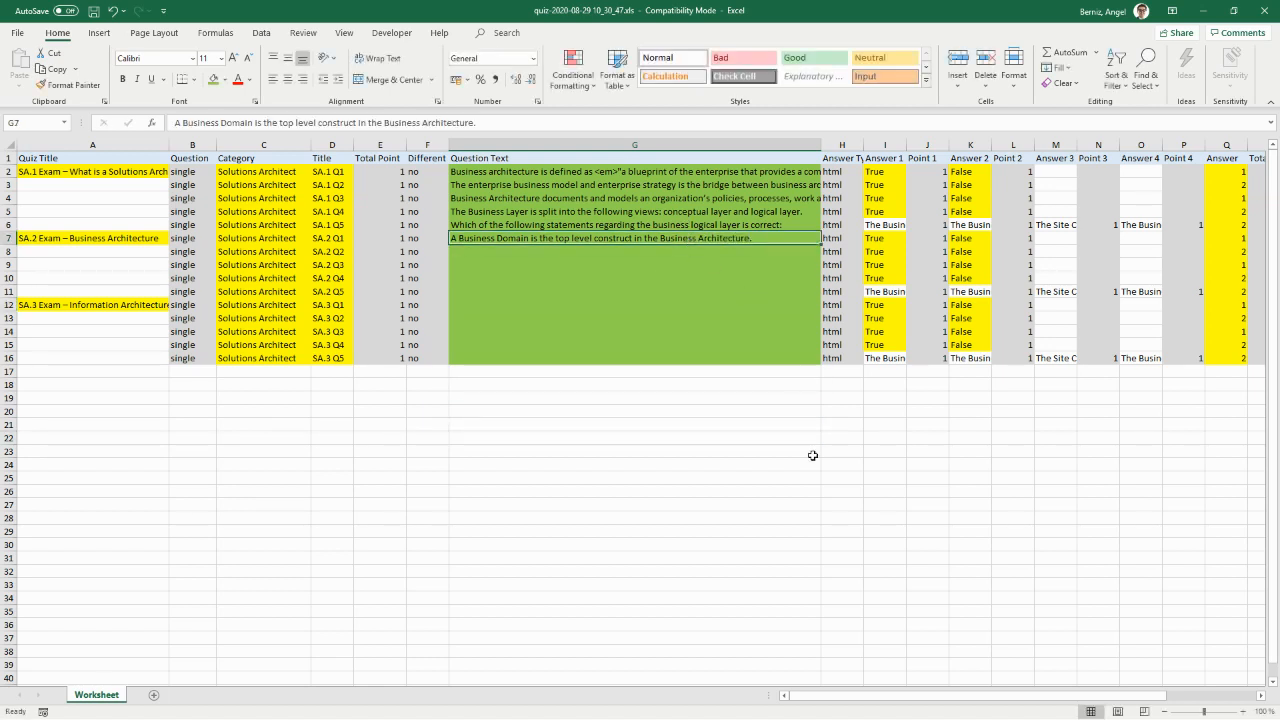
- Check the True and False options of SA.2 Q1 in I7 and K7 and its correct-answer number in Q7
click(880, 242)
click(985, 240)
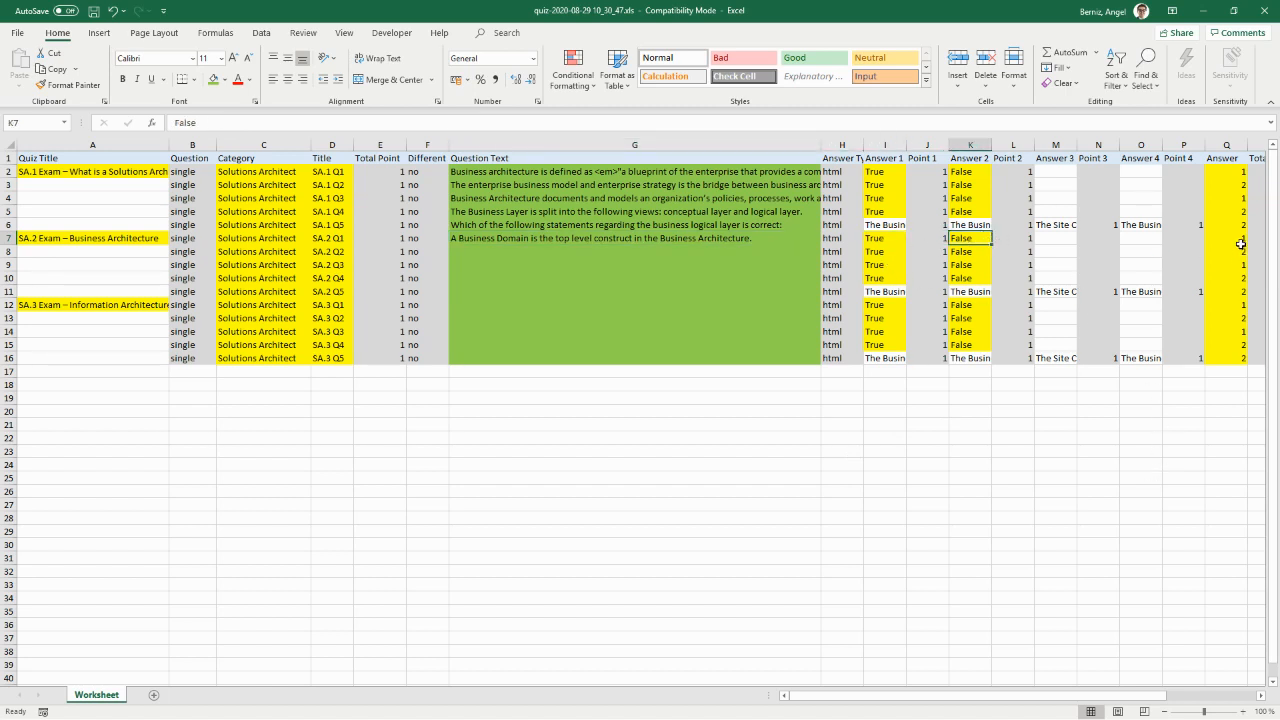
click(1240, 244)
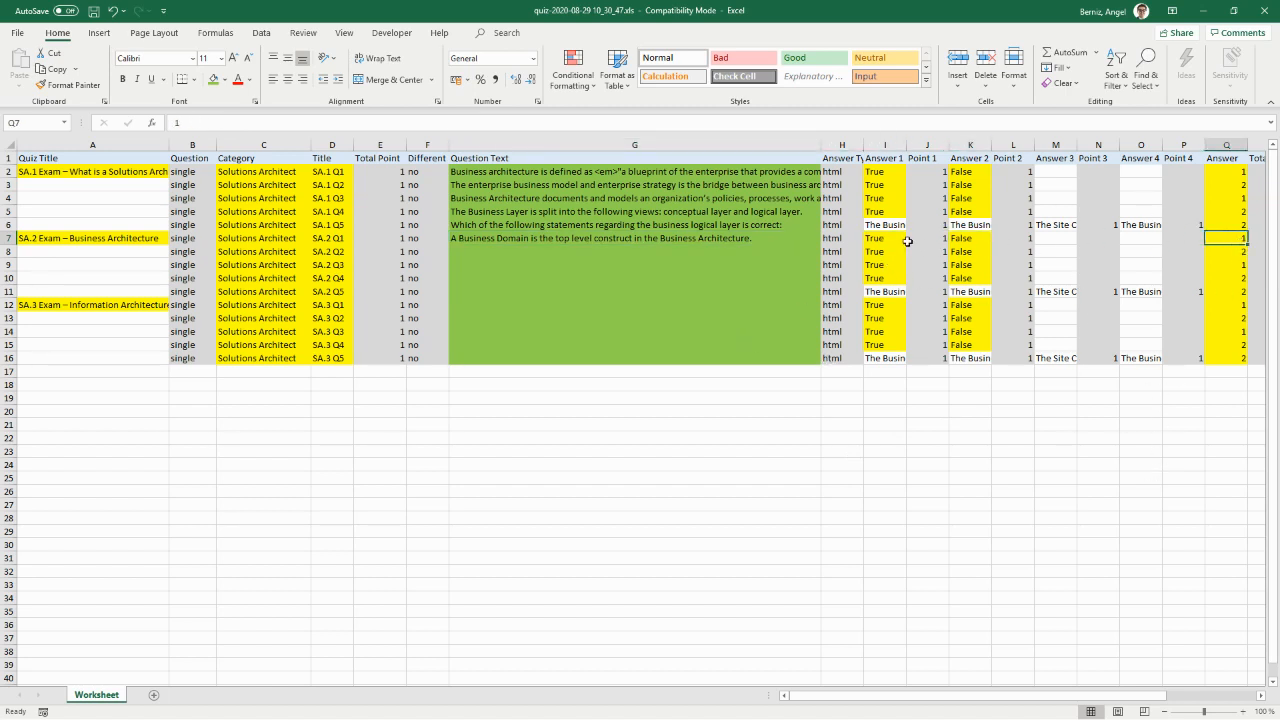
click(729, 237)
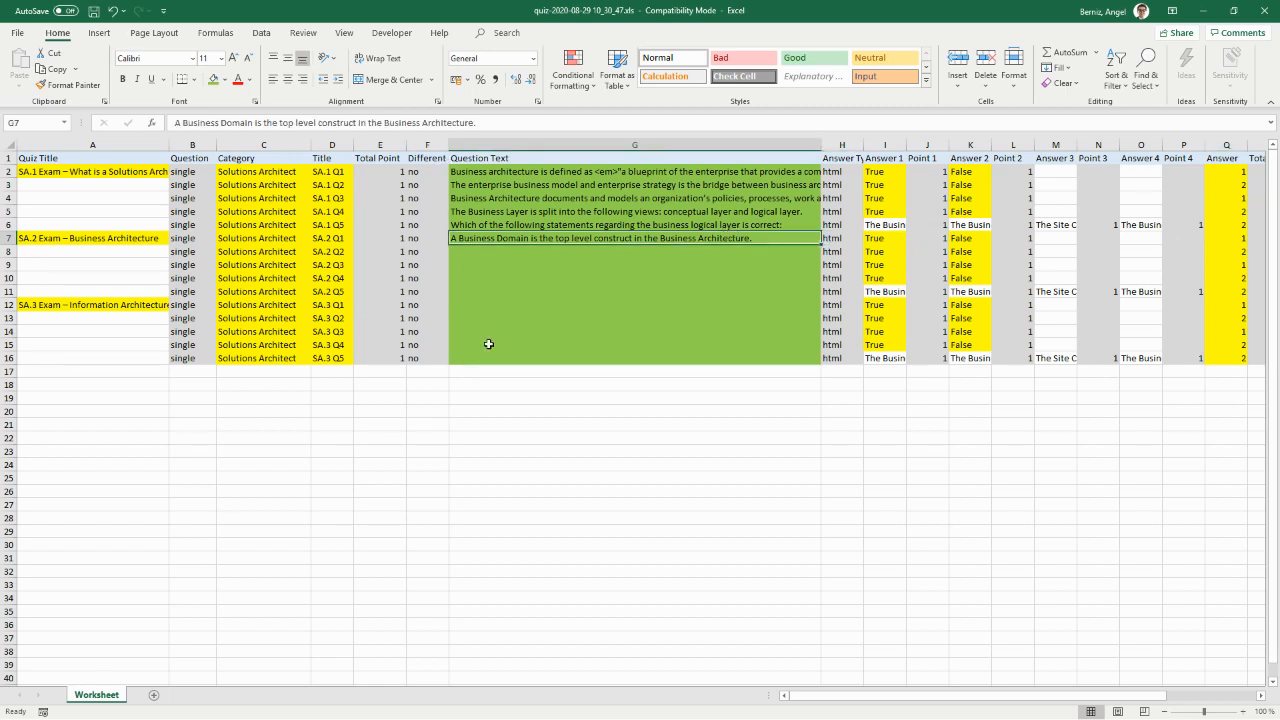
- Turn the G7 question into a false statement by replacing "top" with "lowest"
double_click(566, 238)
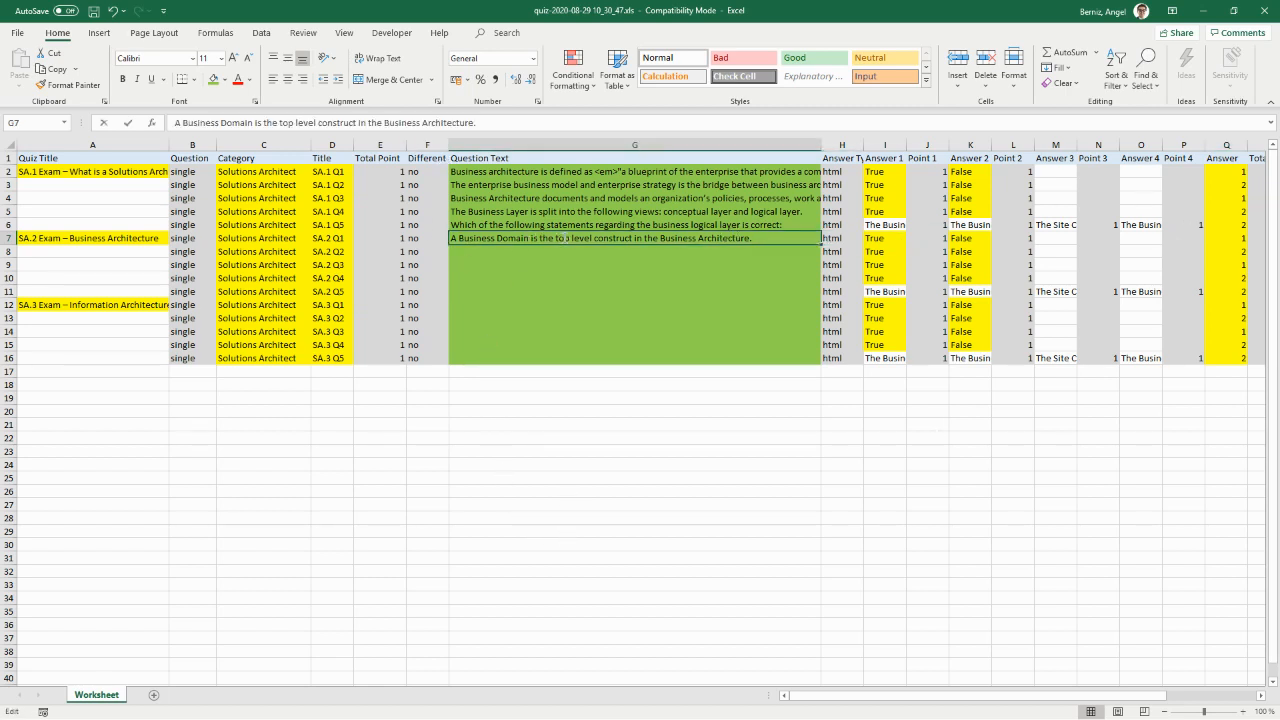
drag(569, 238, 556, 238)
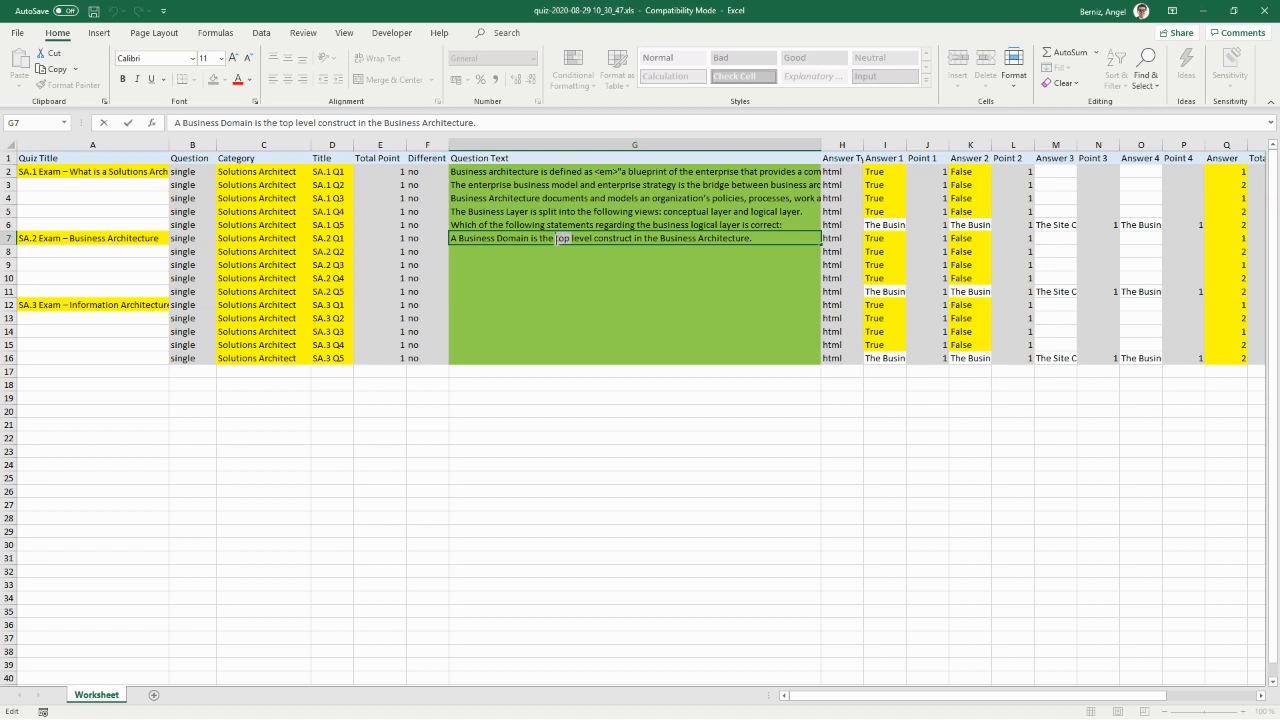
text(lowe)
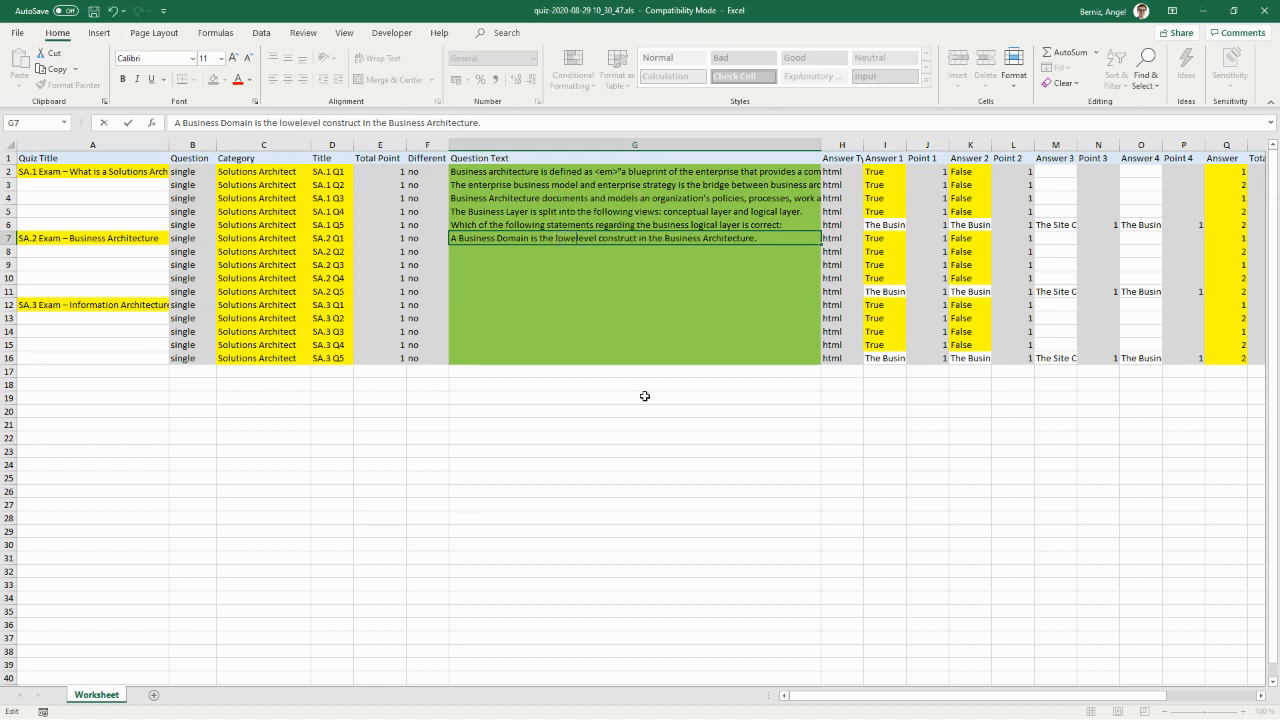
text(st)
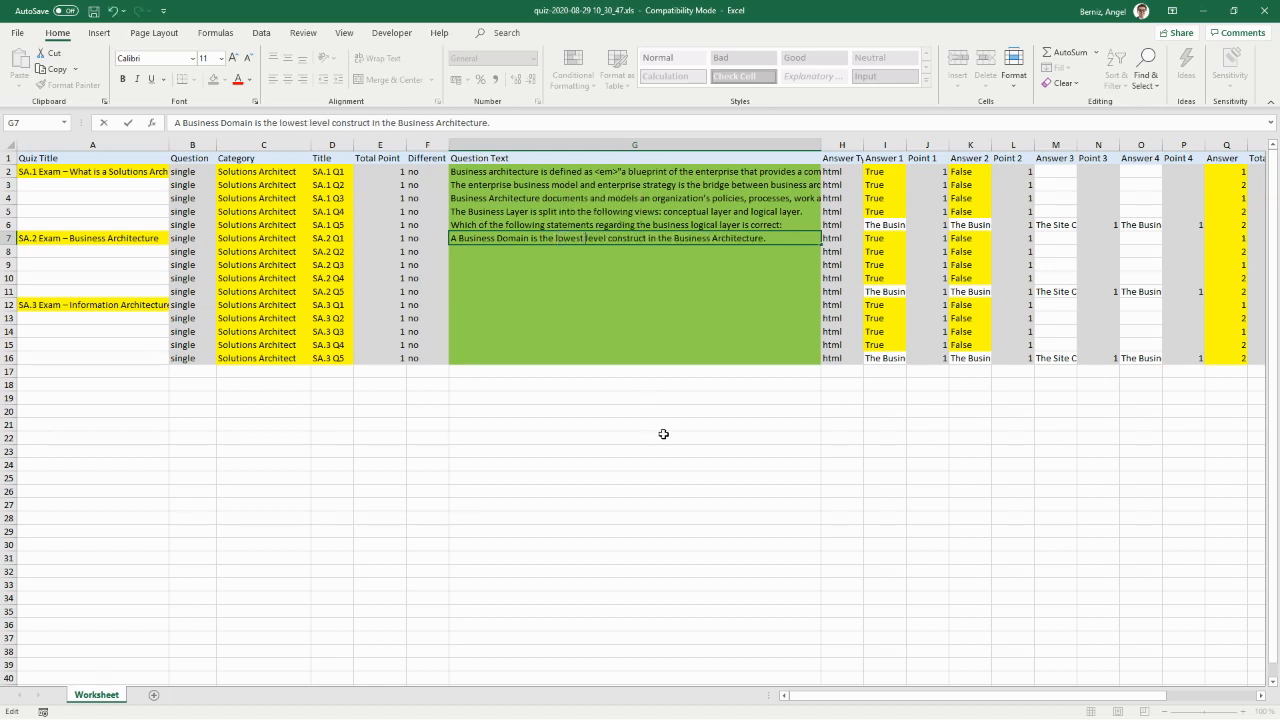
click(663, 434)
- Set the correct answer of SA.2 Q1 in Q7 to 2 so that it points to False
click(563, 239)
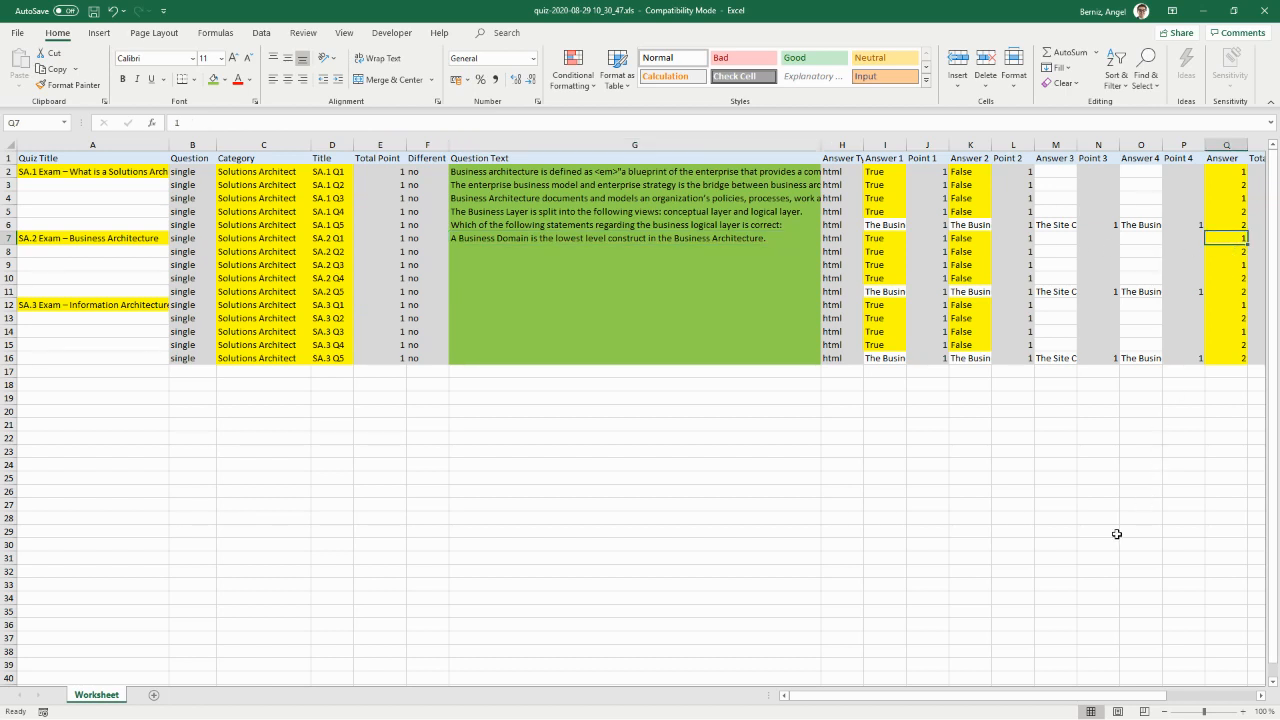
click(1100, 507)
click(964, 241)
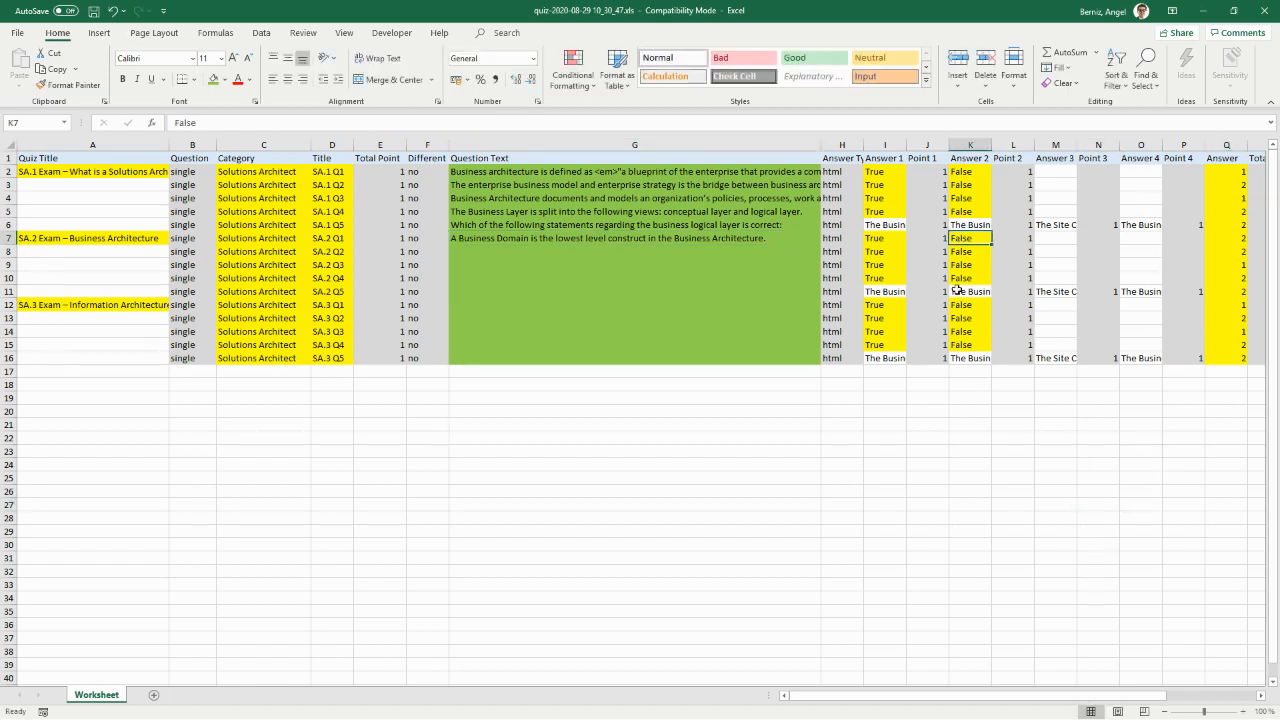
click(661, 236)
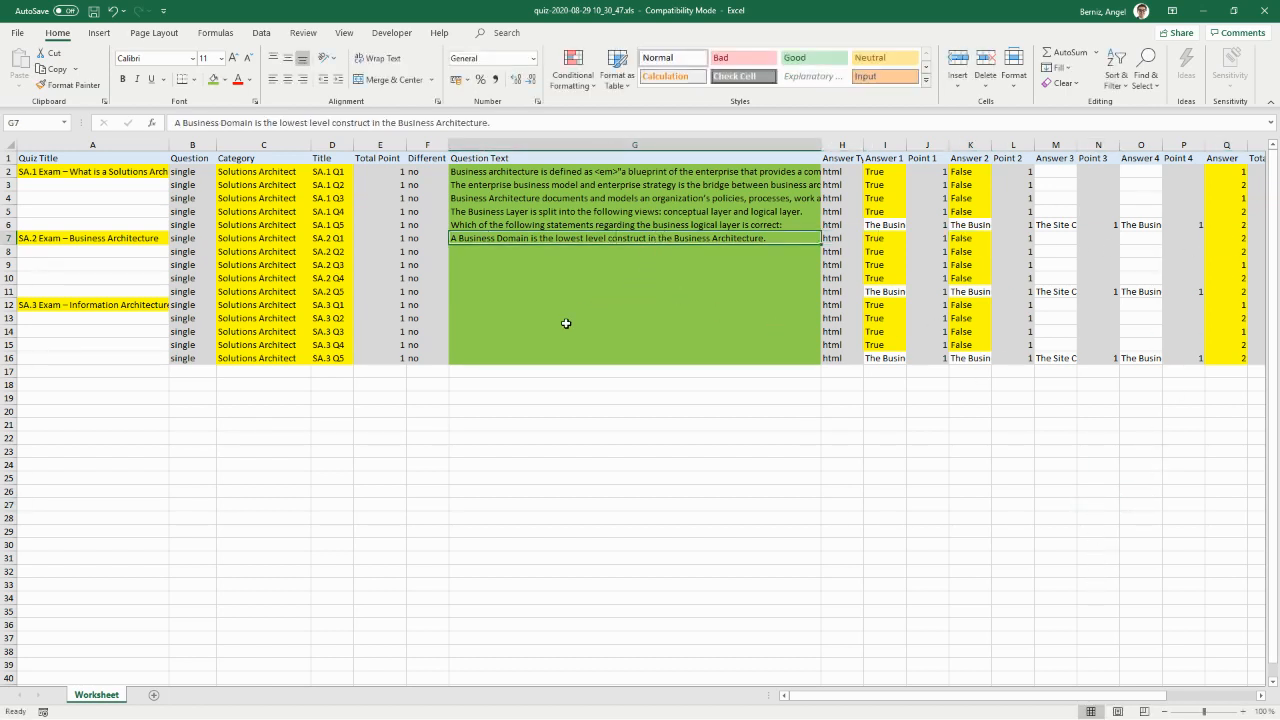
- Review the SA.2 question titles in D7:D11 and the multiple-choice answer texts of SA.1 Q5 in row 6
click(506, 255)
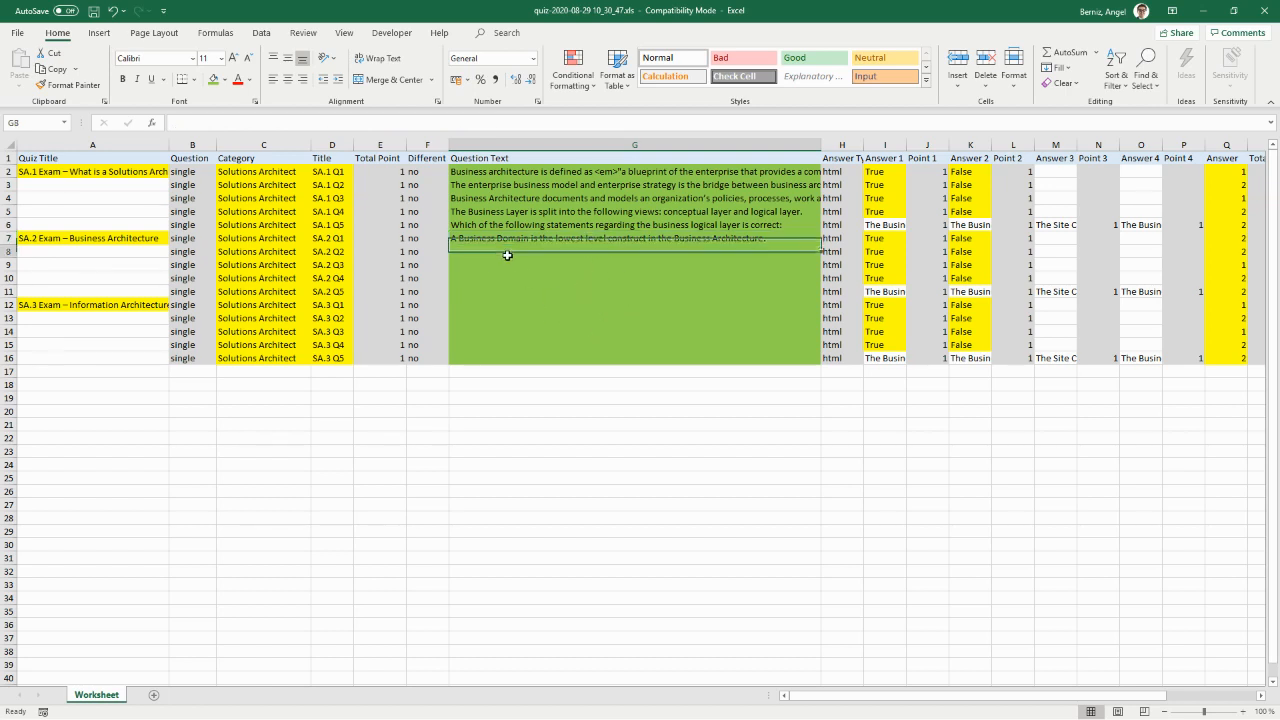
click(327, 240)
drag(327, 240, 333, 291)
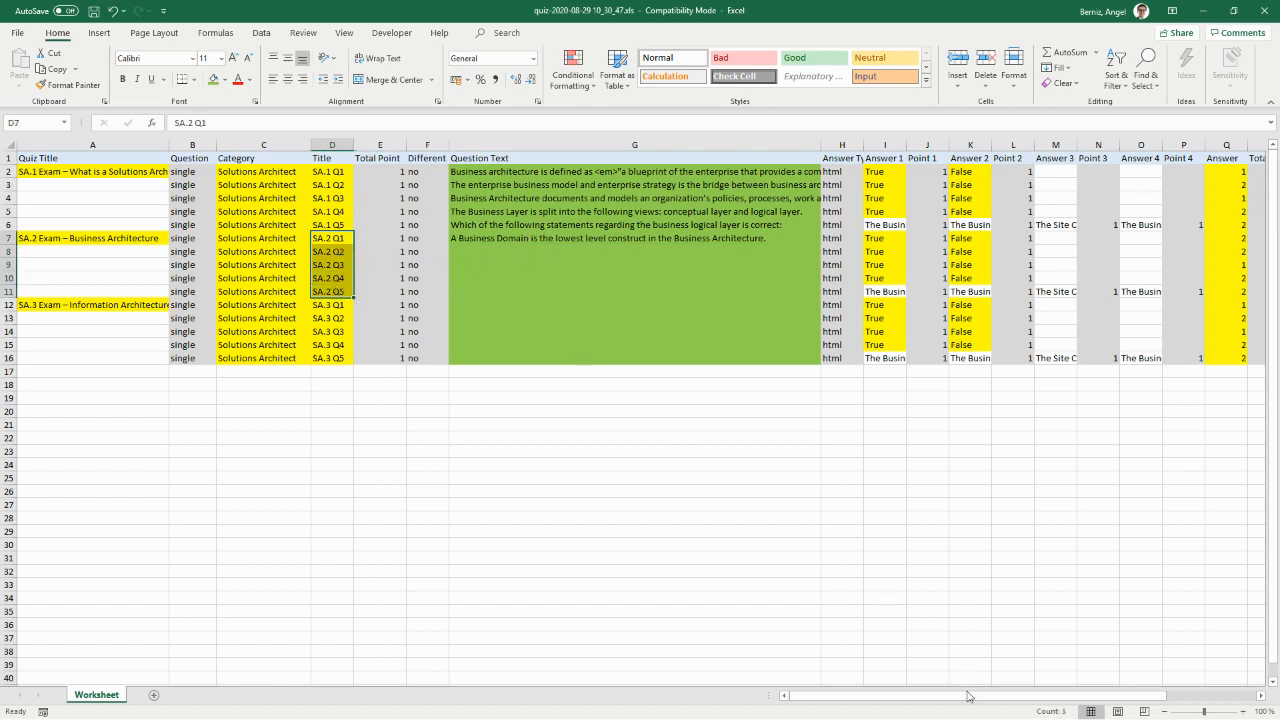
drag(967, 696, 993, 700)
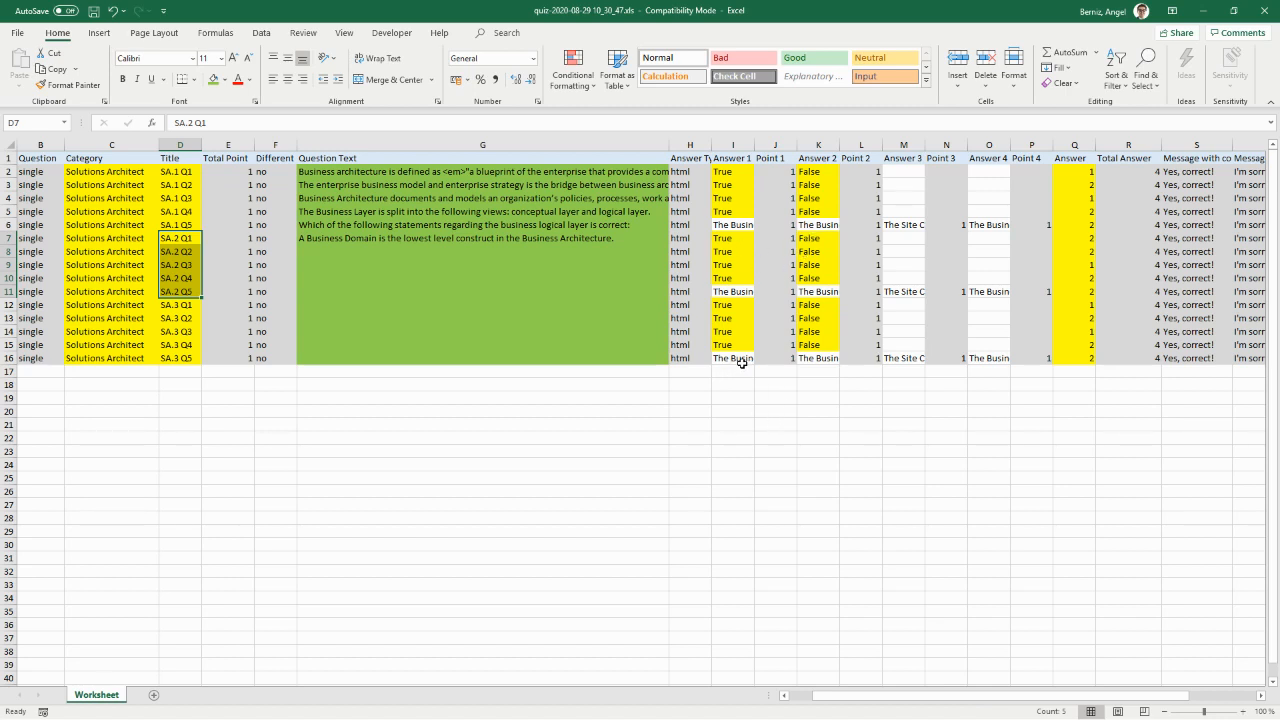
click(741, 230)
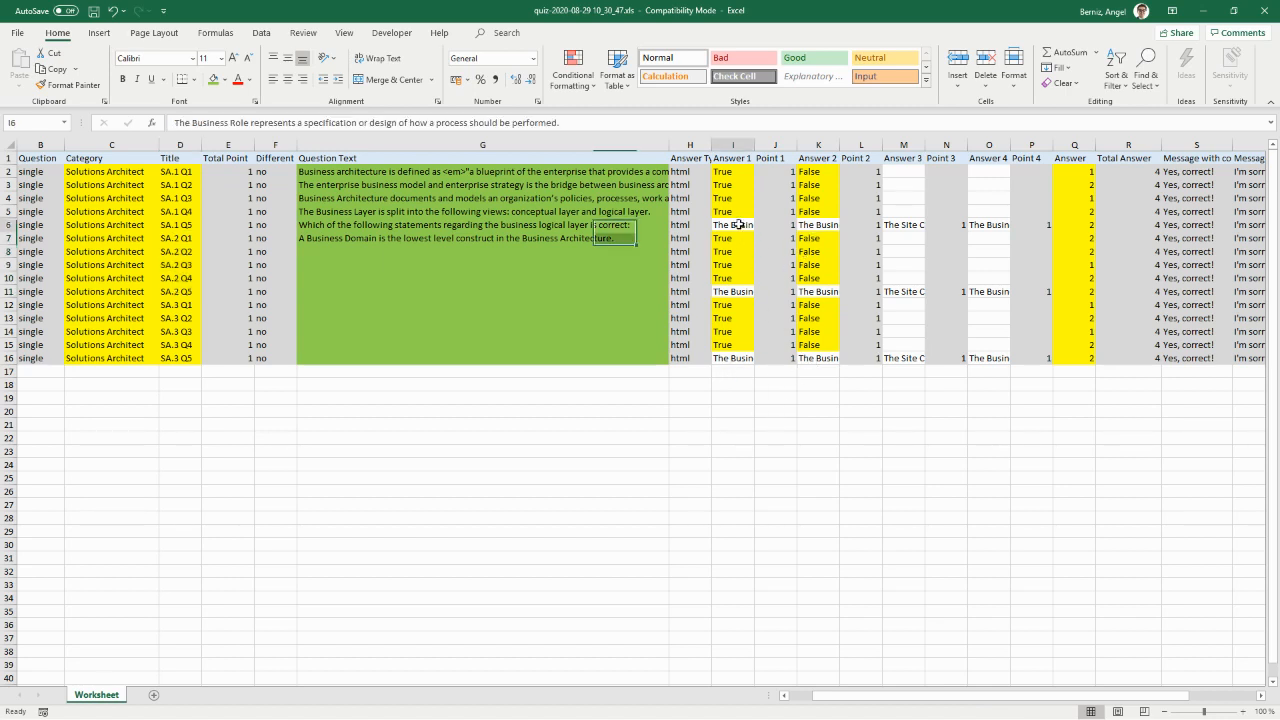
click(912, 228)
click(1000, 228)
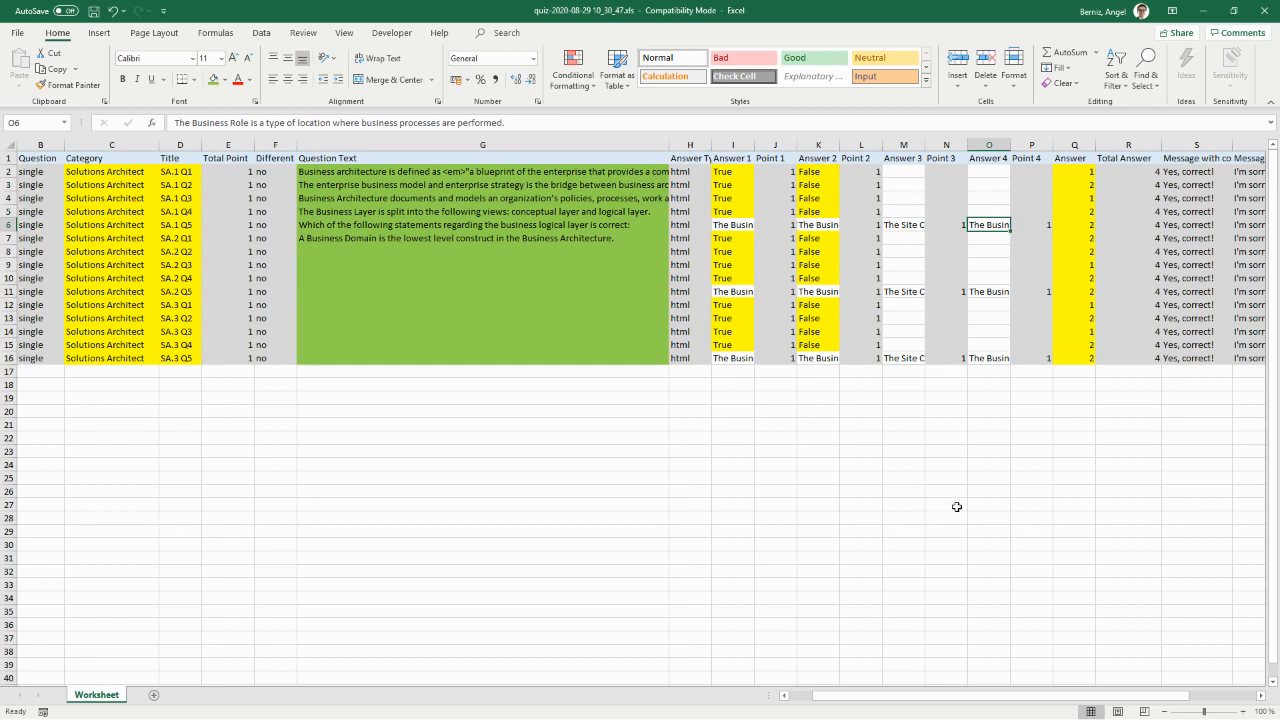
drag(830, 697, 806, 697)
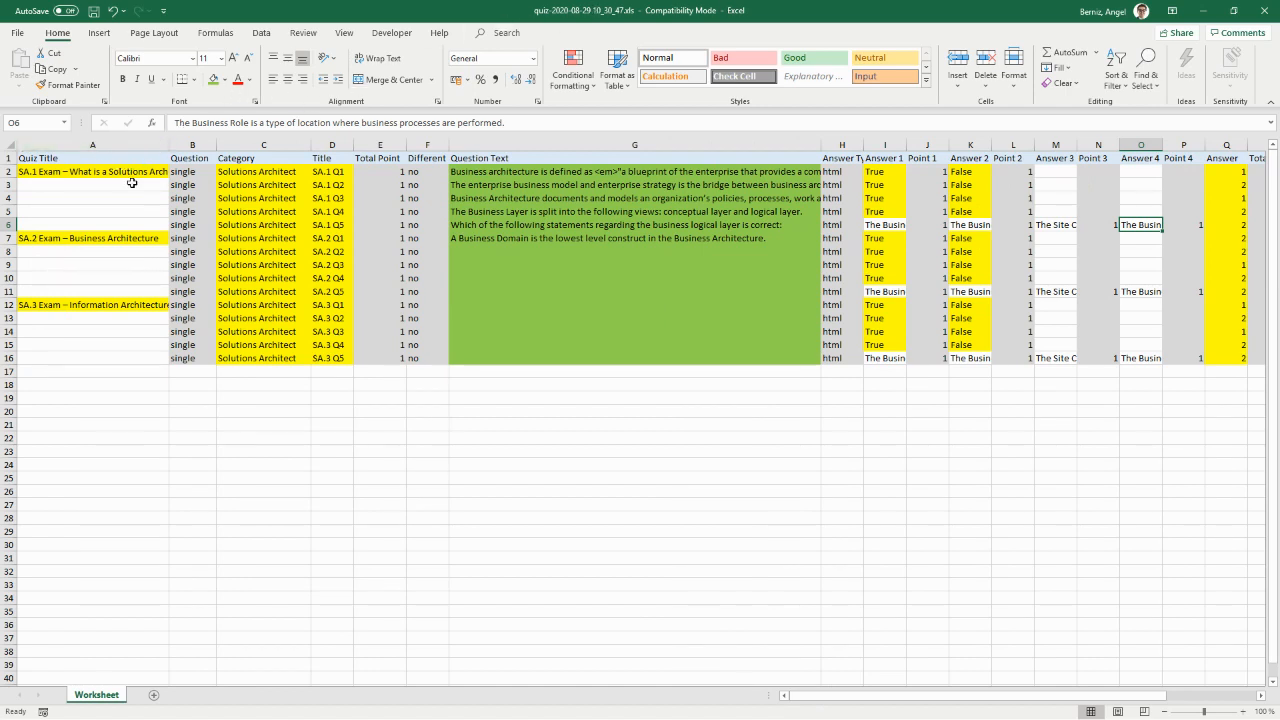
drag(130, 174, 1248, 634)
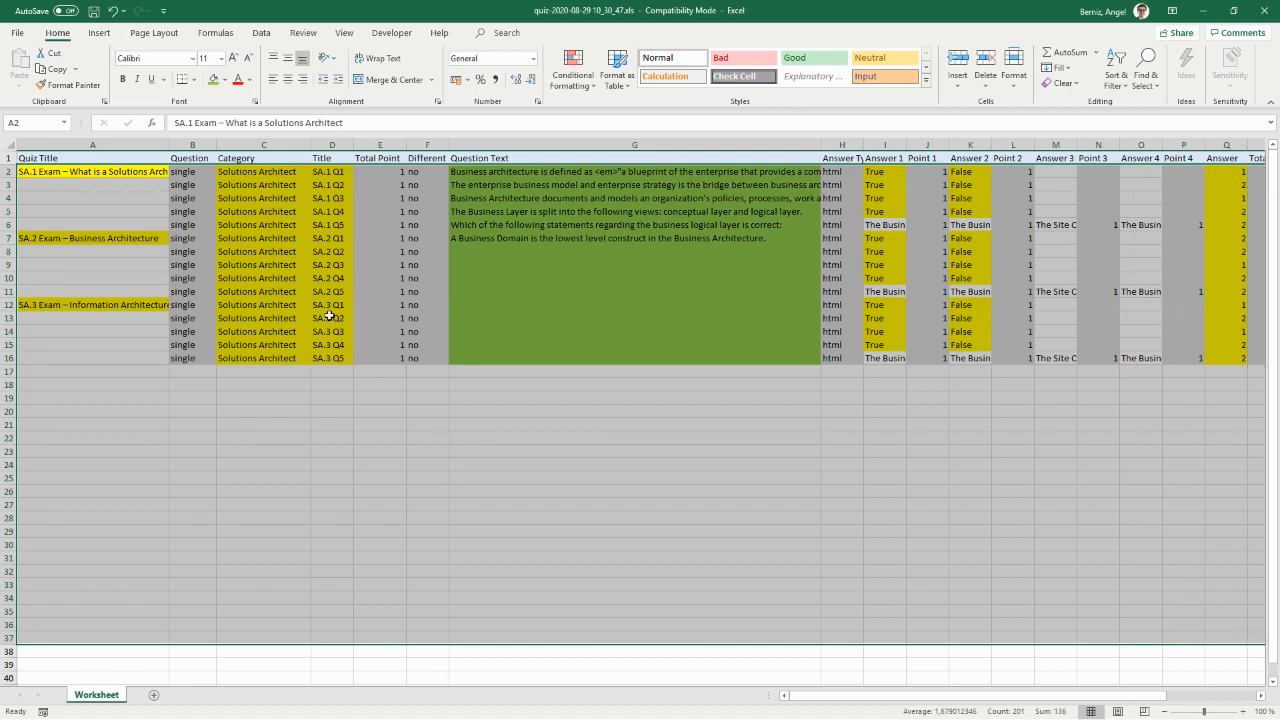
click(343, 461)
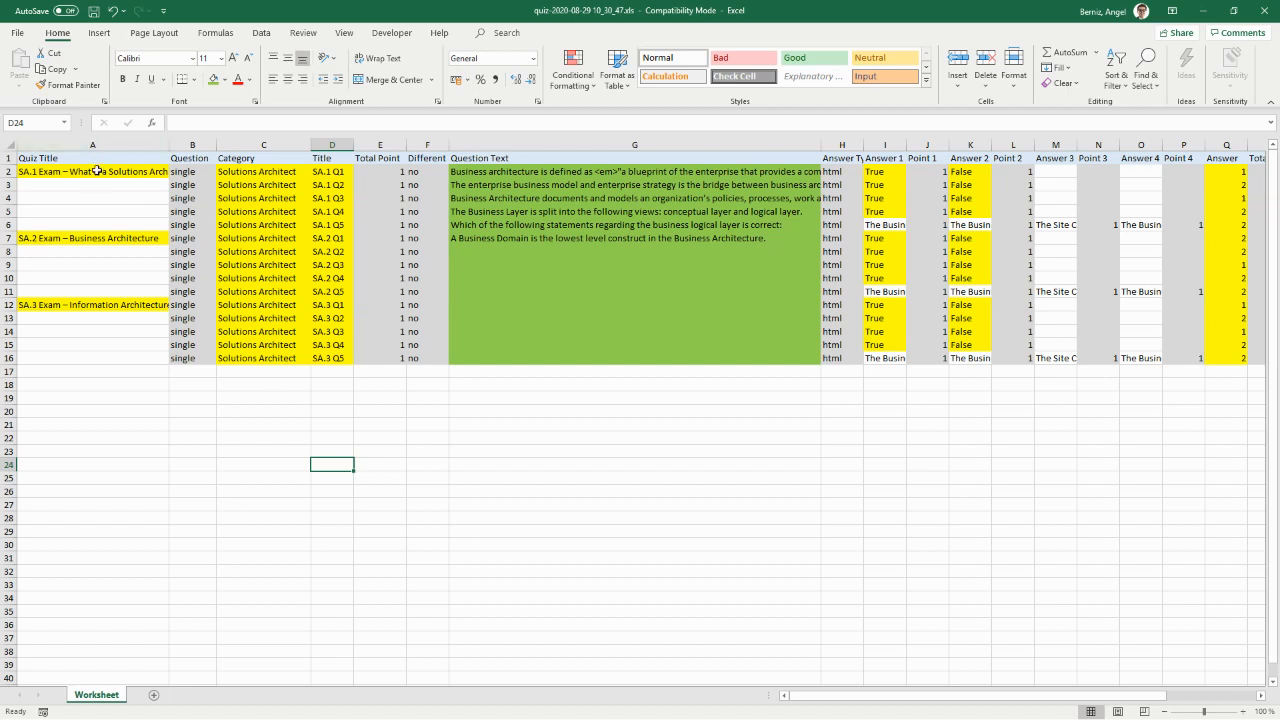
drag(97, 174, 229, 437)
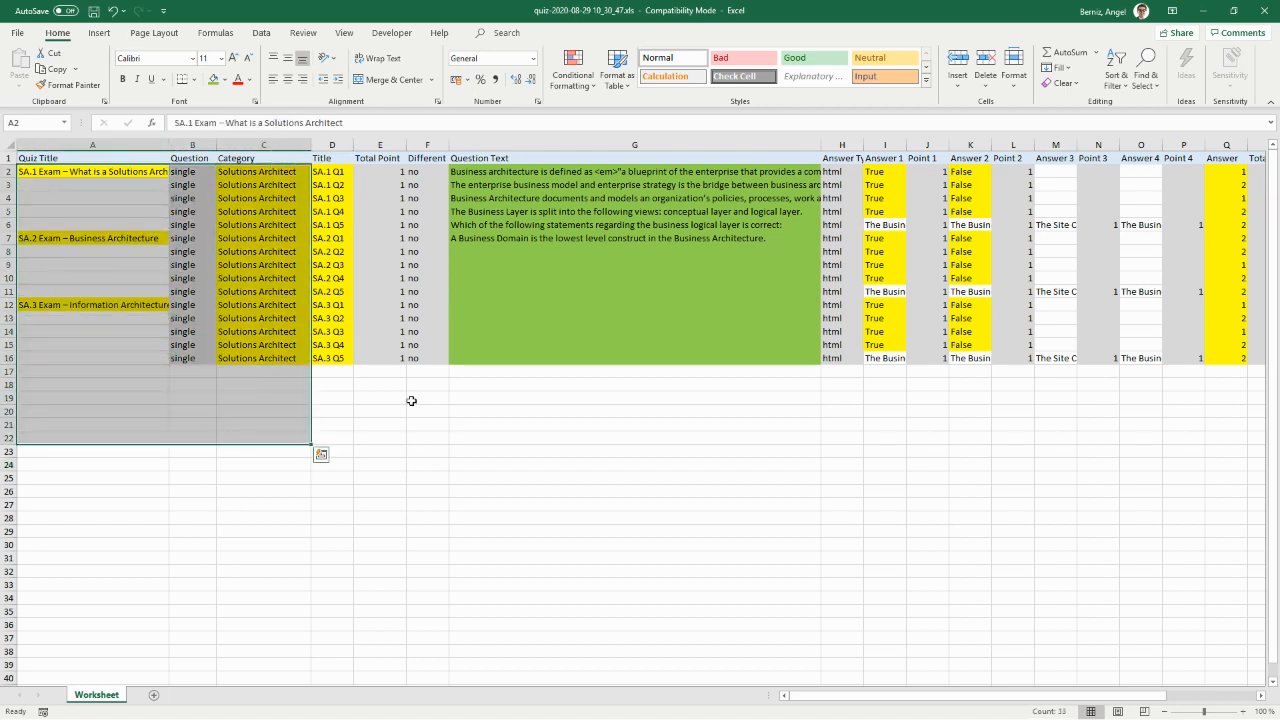
click(340, 410)
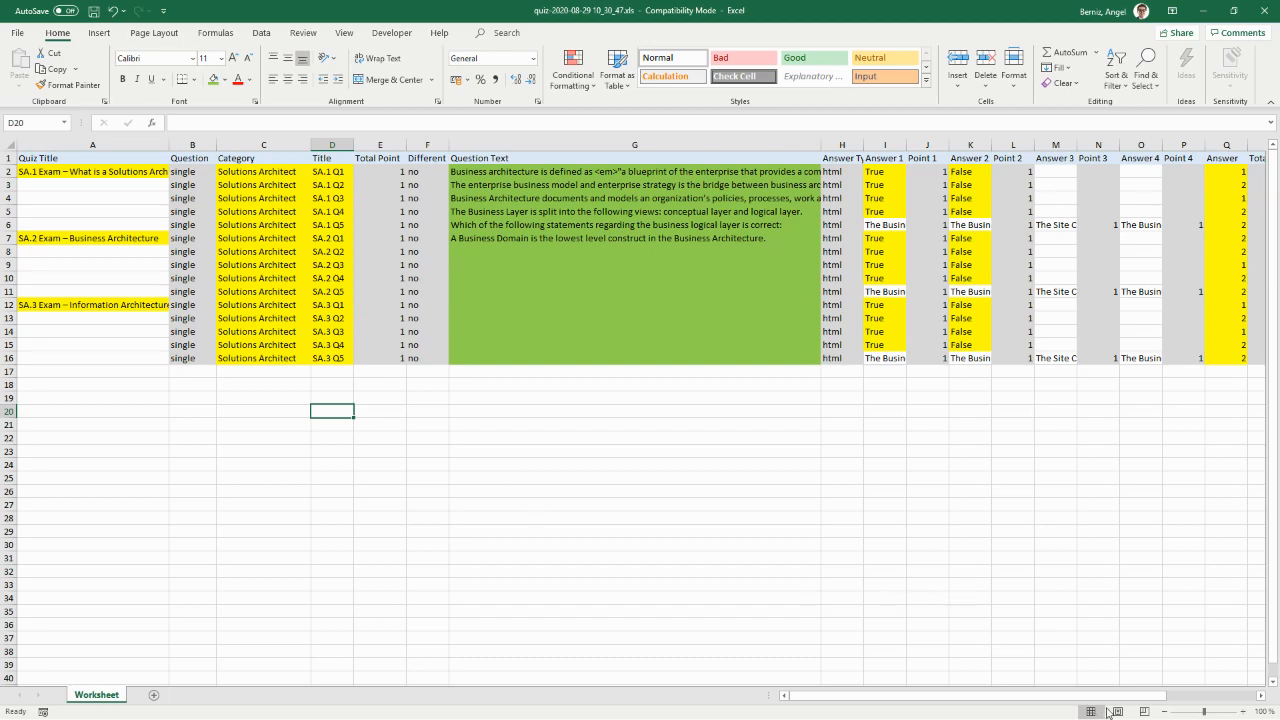
mouse_move(1108, 697)
mouse_down()
mouse_move(1186, 694)
mouse_move(1110, 697)
mouse_up()
key(alt+Tab)
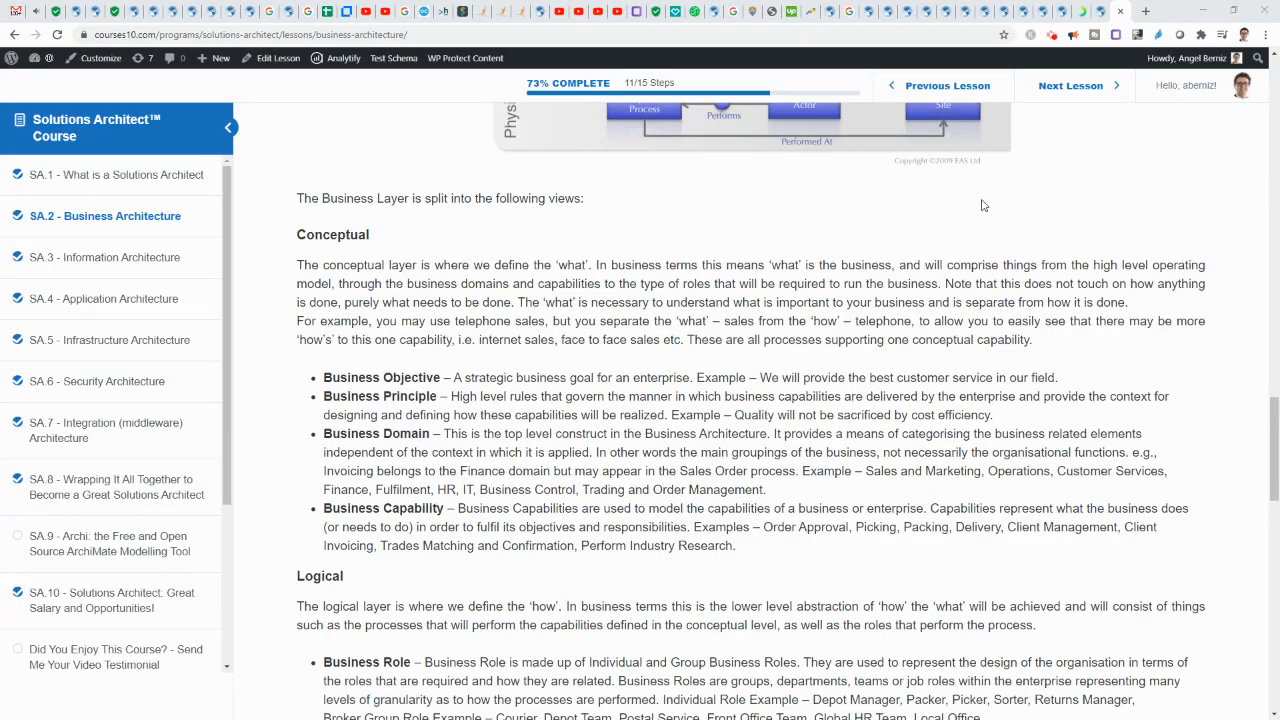
key(alt+Tab)
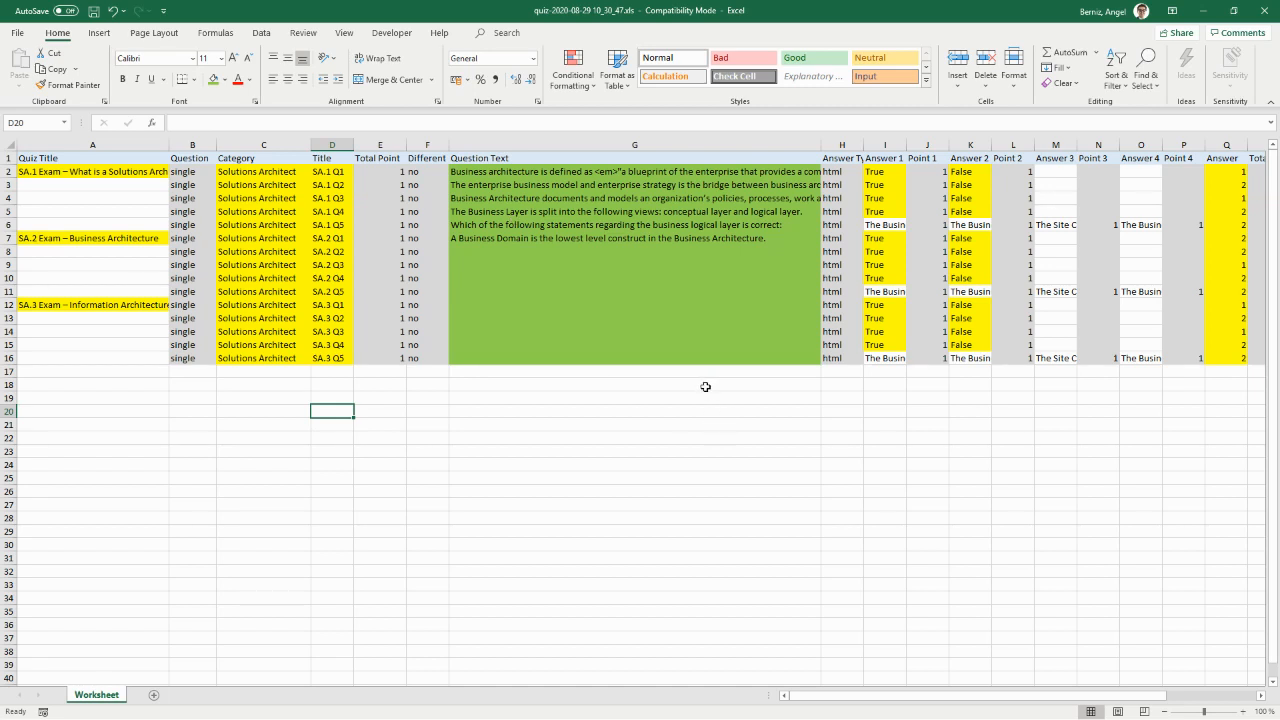
key(alt+Tab)
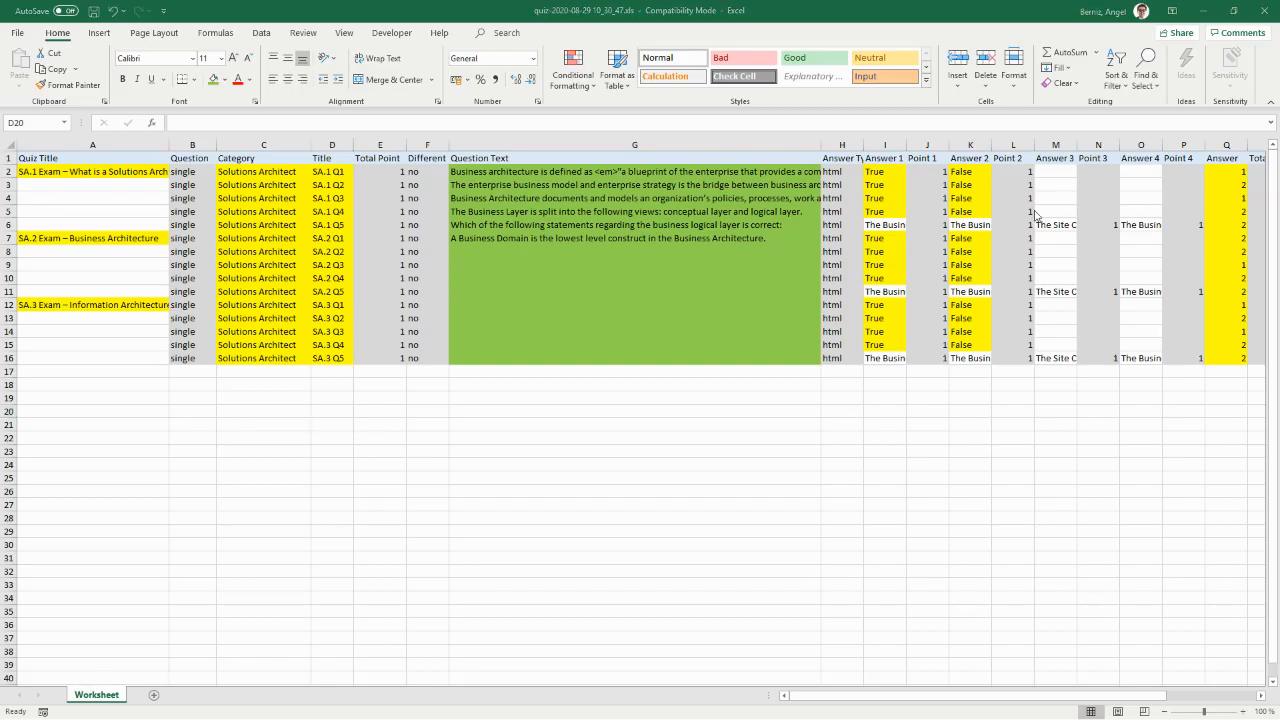
click(1052, 35)
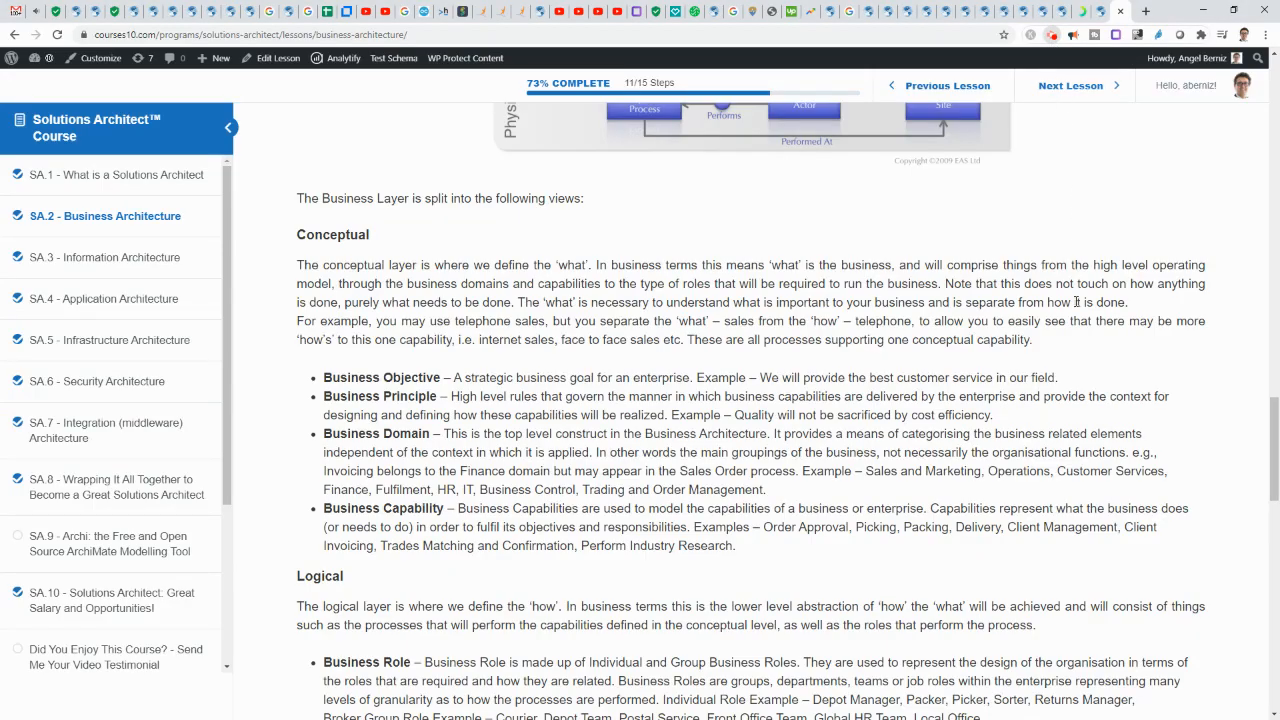